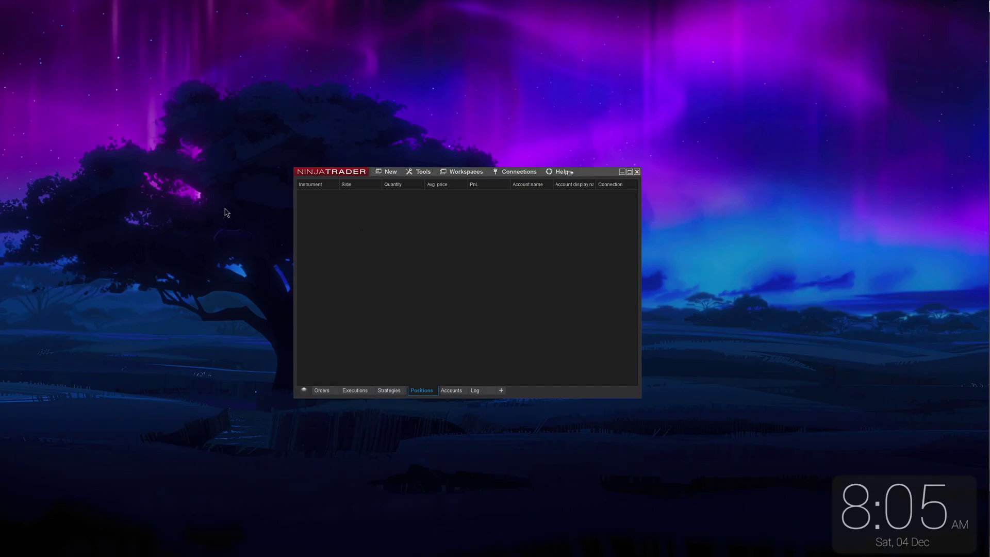
Create a new chart via New > Chart with ES 12-21 as the data series instrument.
{"action": "left_click_drag", "start_coordinate": [265, 153], "coordinate": [663, 418]}
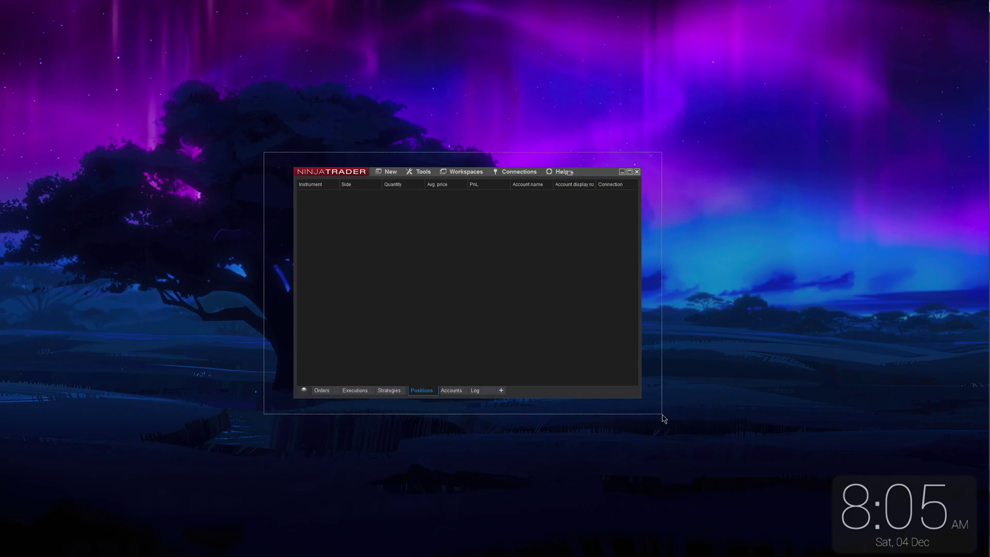
{"action": "mouse_move", "coordinate": [663, 418]}
{"action": "left_mouse_down"}
{"action": "mouse_move", "coordinate": [285, 171]}
{"action": "mouse_move", "coordinate": [269, 149]}
{"action": "mouse_move", "coordinate": [662, 423]}
{"action": "mouse_move", "coordinate": [272, 152]}
{"action": "left_mouse_up"}
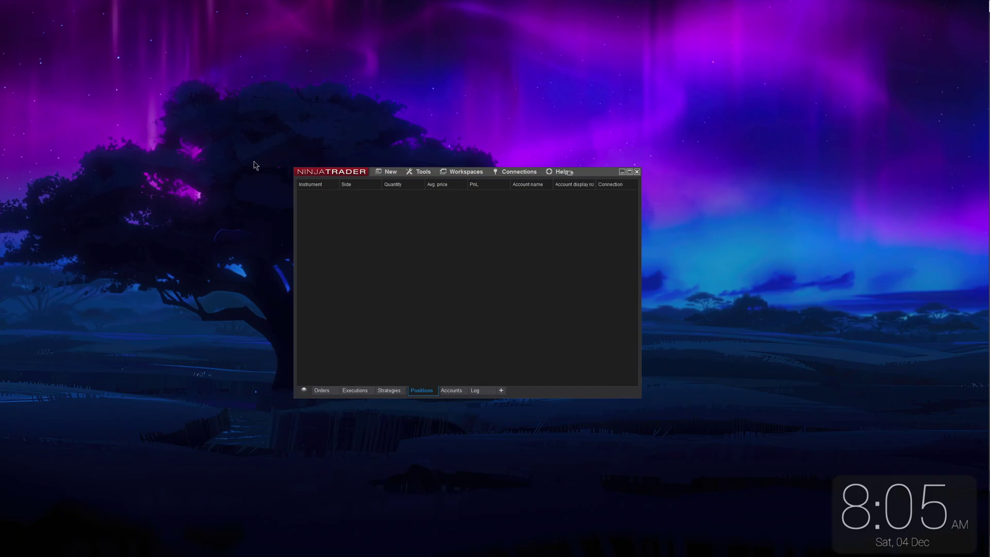
{"action": "left_click", "coordinate": [391, 174]}
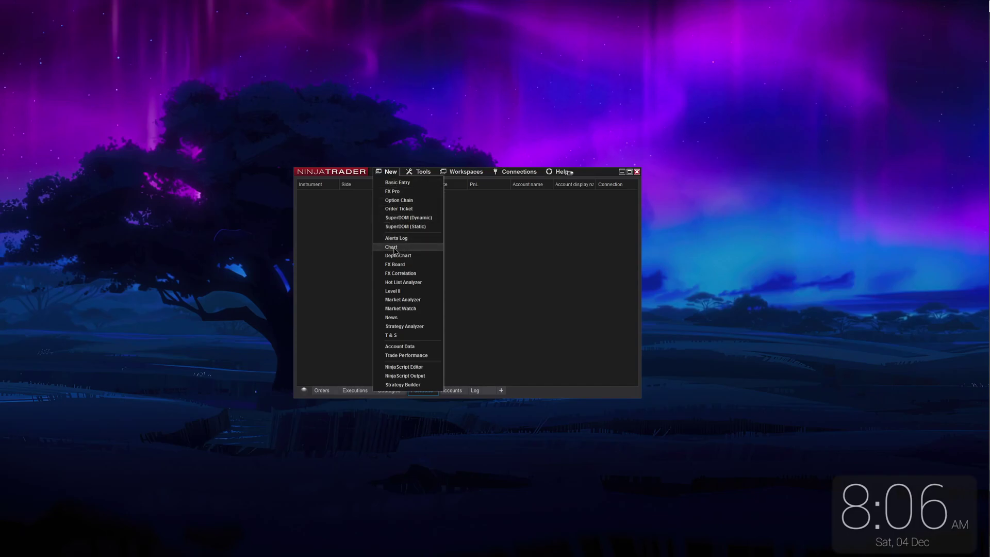
{"action": "left_click", "coordinate": [393, 247]}
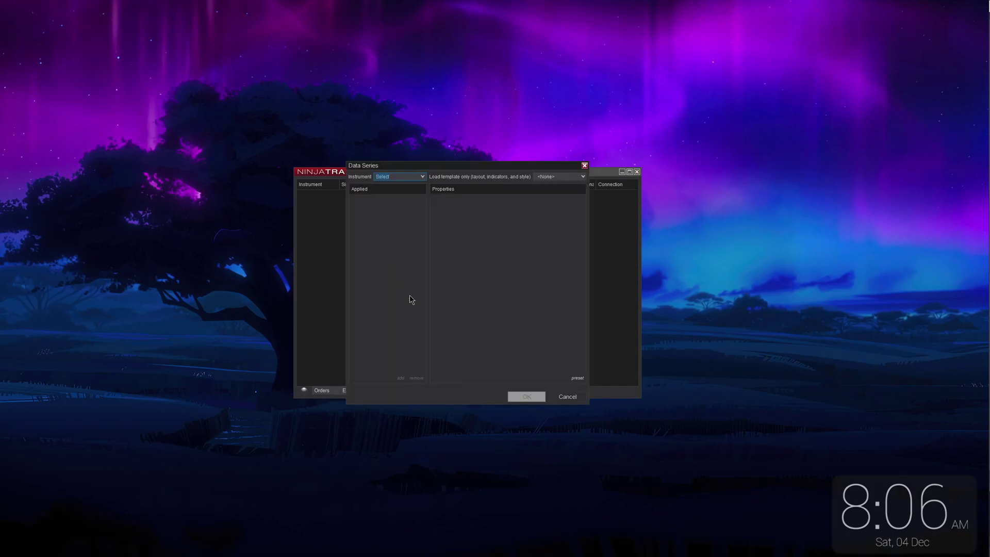
{"action": "left_click", "coordinate": [424, 179]}
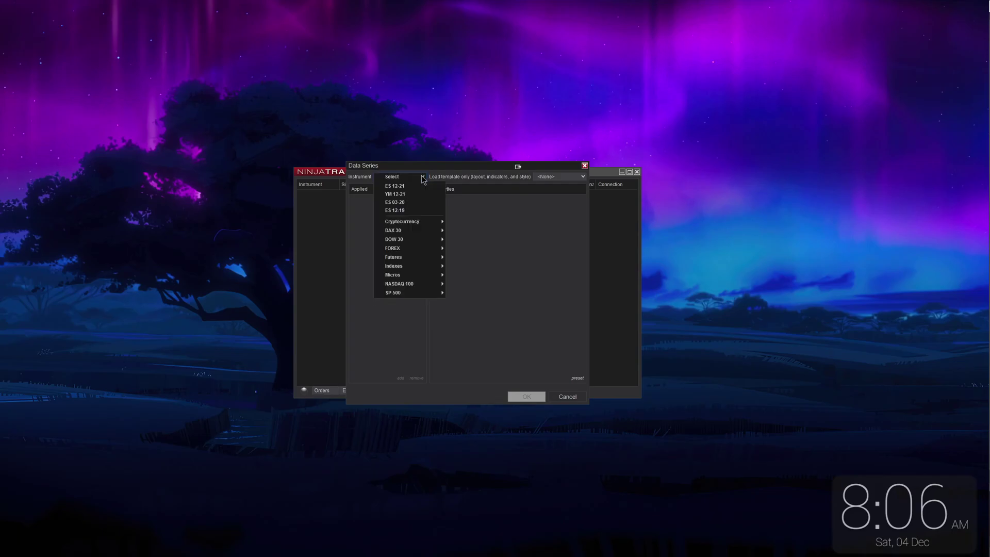
{"action": "left_click", "coordinate": [417, 180]}
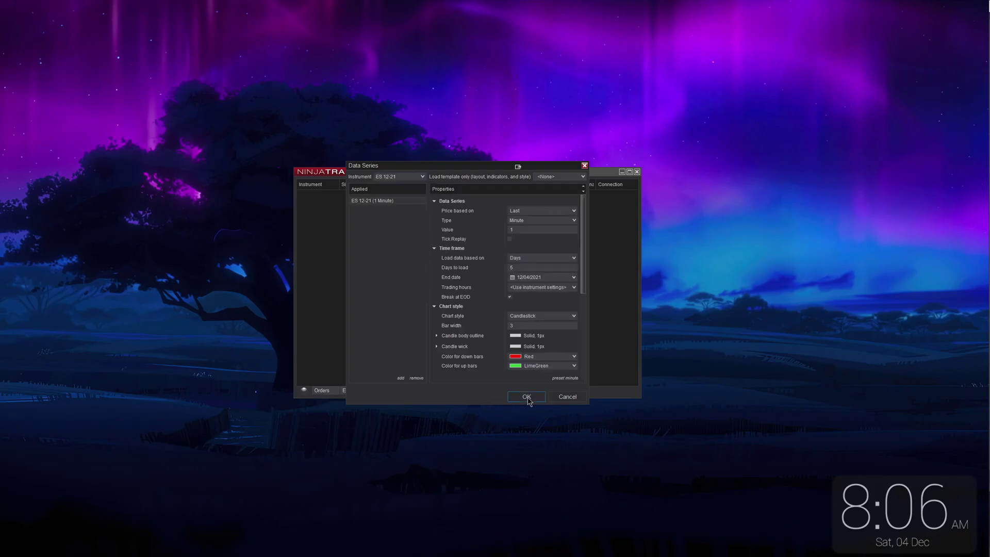
{"action": "left_click", "coordinate": [525, 397]}
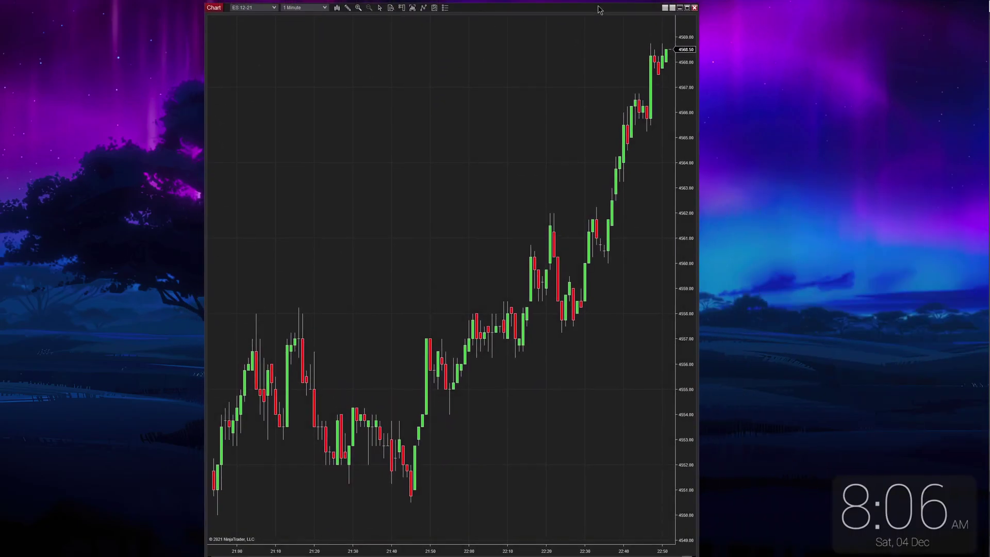
Reposition the chart window and pan the bars to leave space on the right.
{"action": "mouse_move", "coordinate": [598, 9]}
{"action": "left_mouse_down"}
{"action": "mouse_move", "coordinate": [550, 97]}
{"action": "mouse_move", "coordinate": [483, 40]}
{"action": "left_mouse_up"}
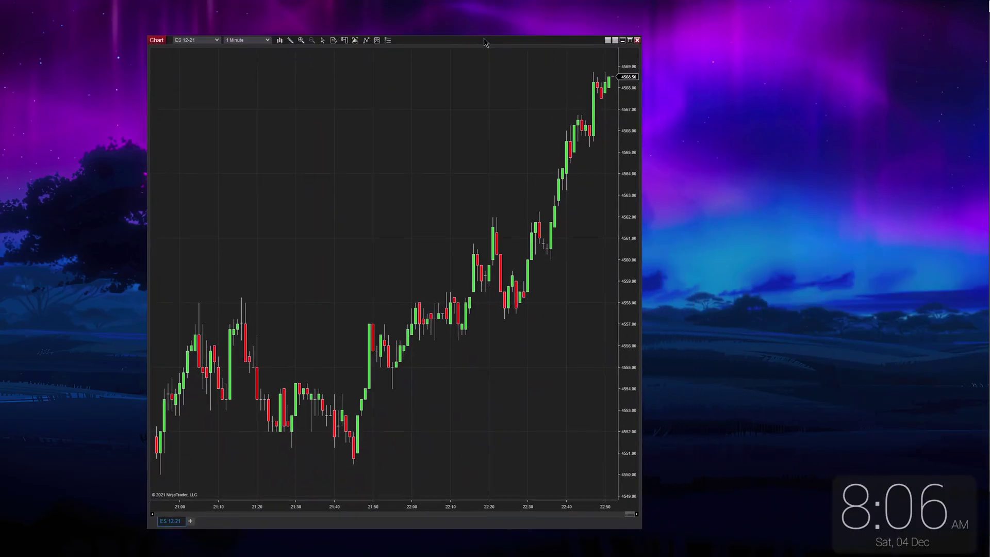
{"action": "left_click", "coordinate": [268, 39]}
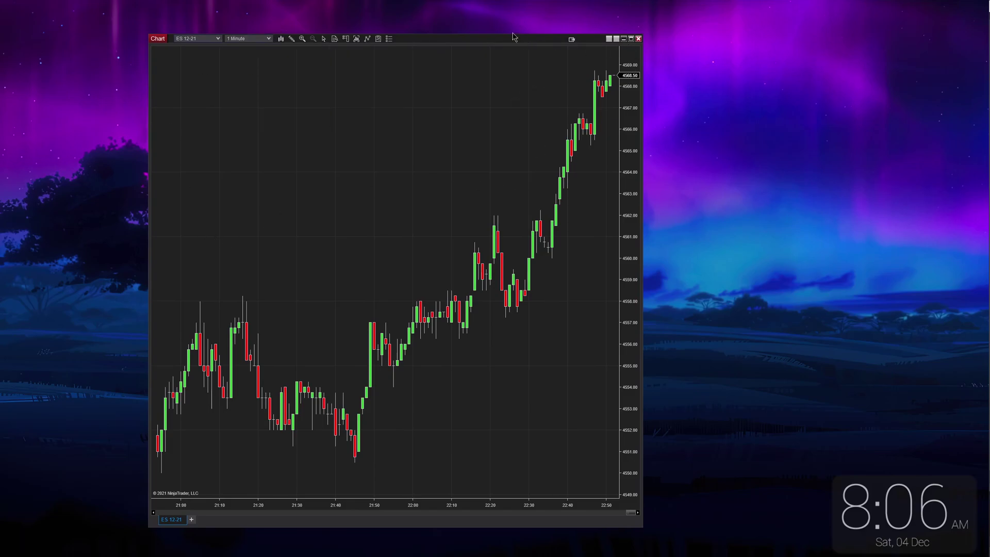
{"action": "left_click_drag", "start_coordinate": [453, 430], "coordinate": [427, 428]}
{"action": "right_click", "coordinate": [322, 251]}
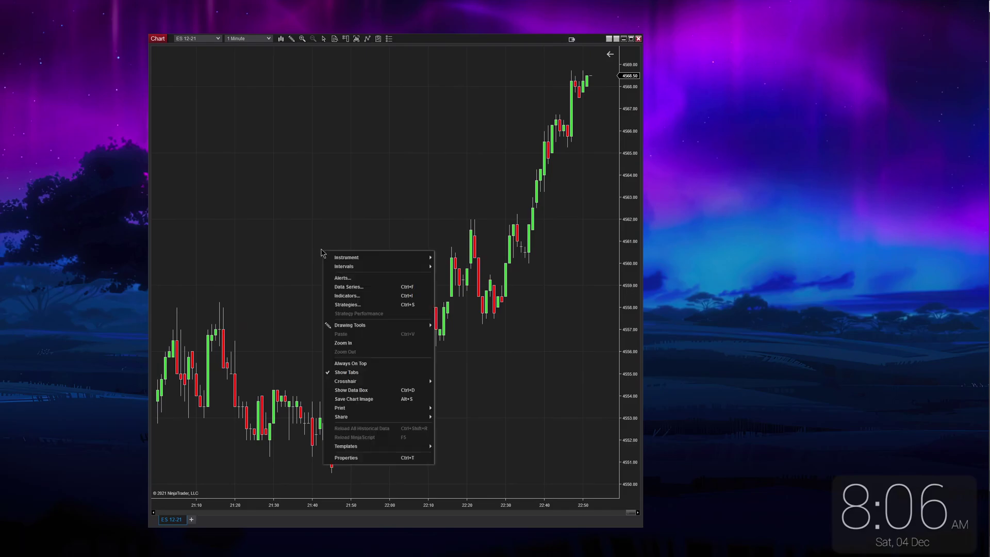
{"action": "left_click", "coordinate": [285, 312]}
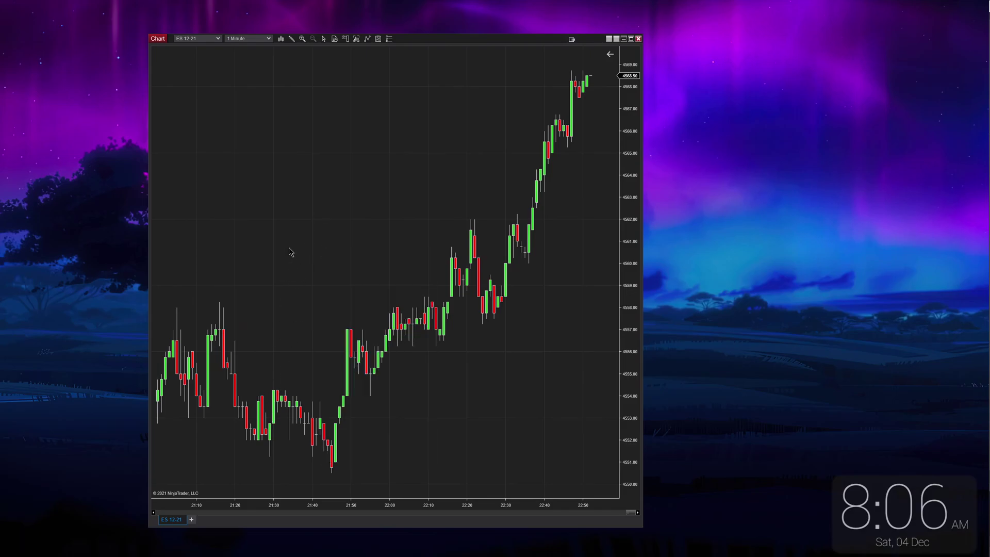
{"action": "left_click_drag", "start_coordinate": [294, 243], "coordinate": [316, 254]}
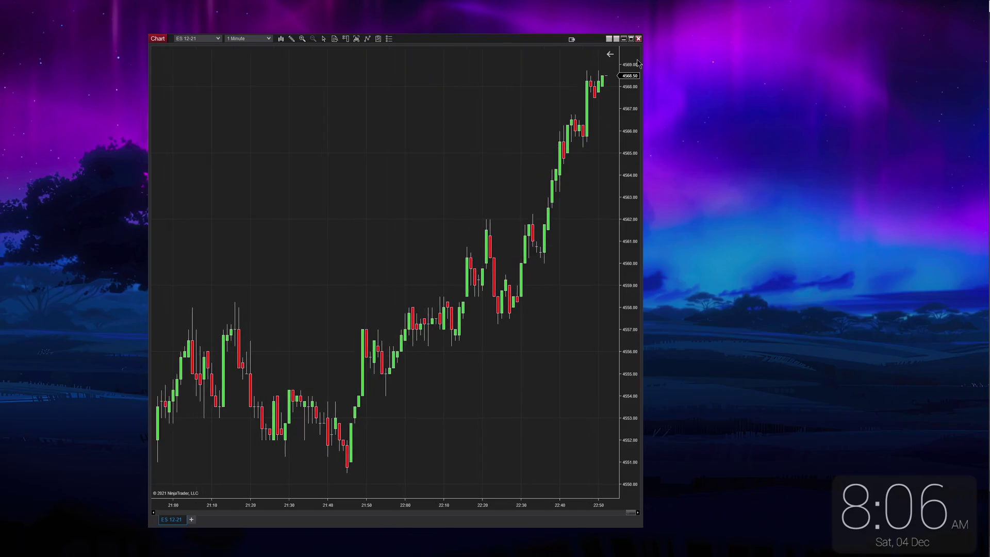
Jump to the latest bar and compress the price scale for room above the bars.
{"action": "left_click", "coordinate": [610, 54]}
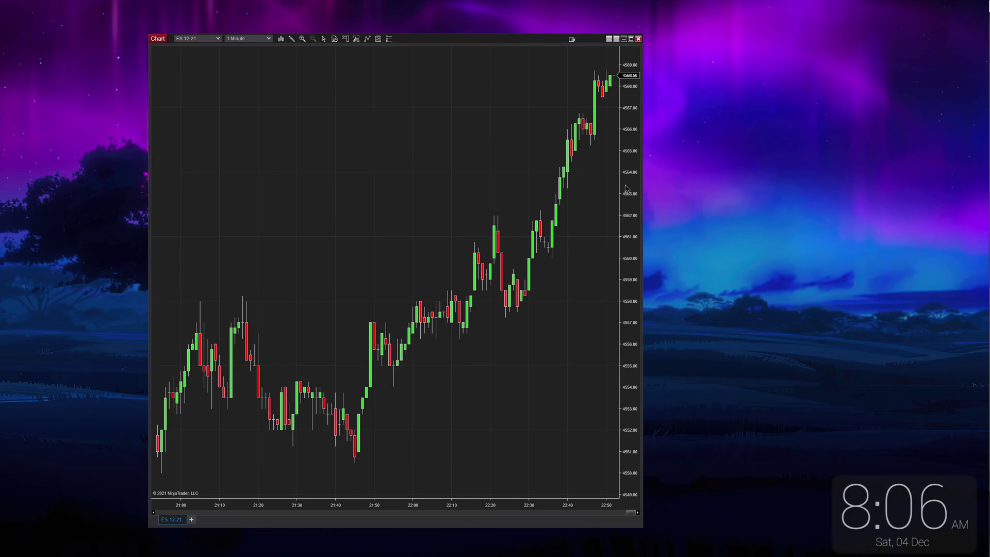
{"action": "left_click_drag", "start_coordinate": [627, 190], "coordinate": [628, 306]}
Review the chart's Data Series settings and close them unchanged.
{"action": "right_click", "coordinate": [293, 176]}
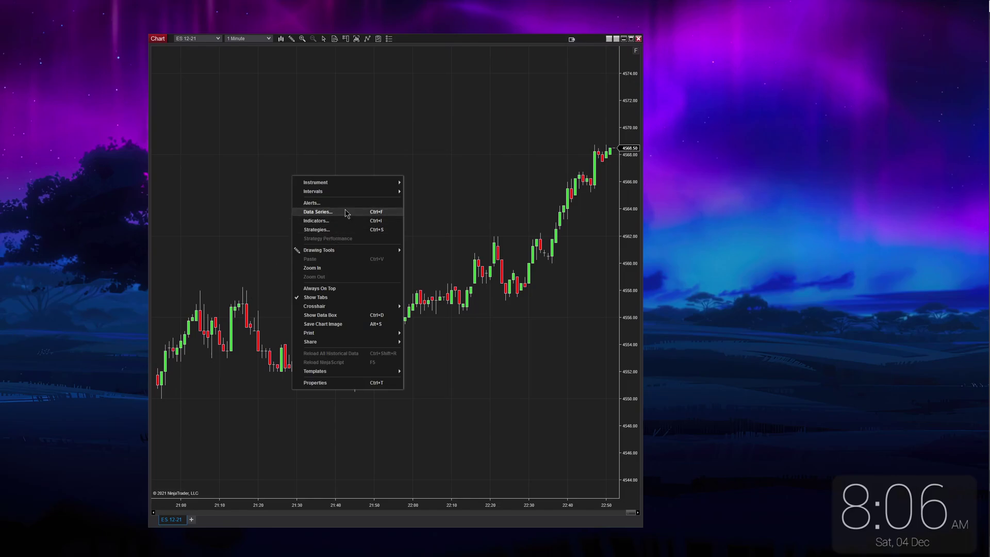
{"action": "left_click", "coordinate": [325, 212]}
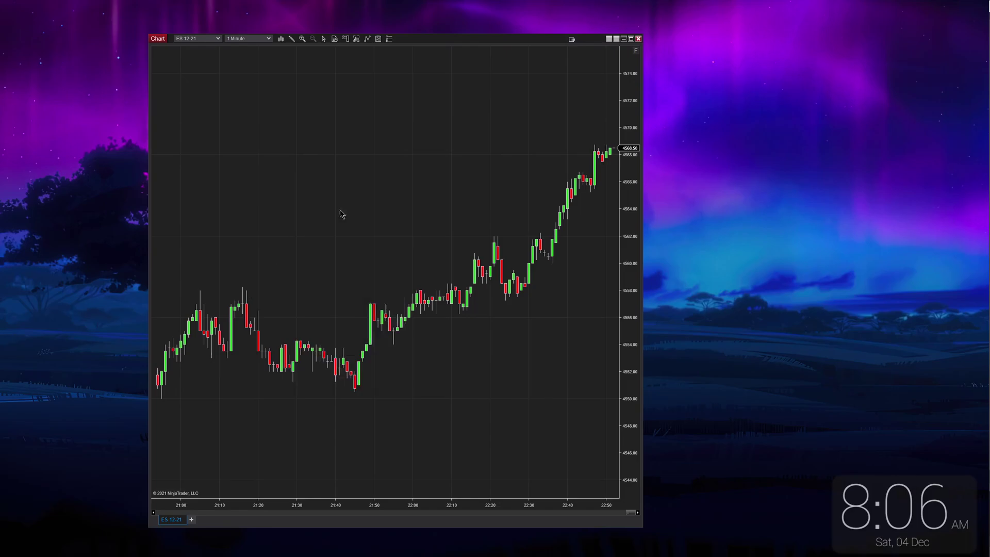
{"action": "scroll", "coordinate": [423, 256], "scroll_direction": "down", "scroll_amount": 2}
{"action": "scroll", "coordinate": [398, 278], "scroll_direction": "down", "scroll_amount": 2}
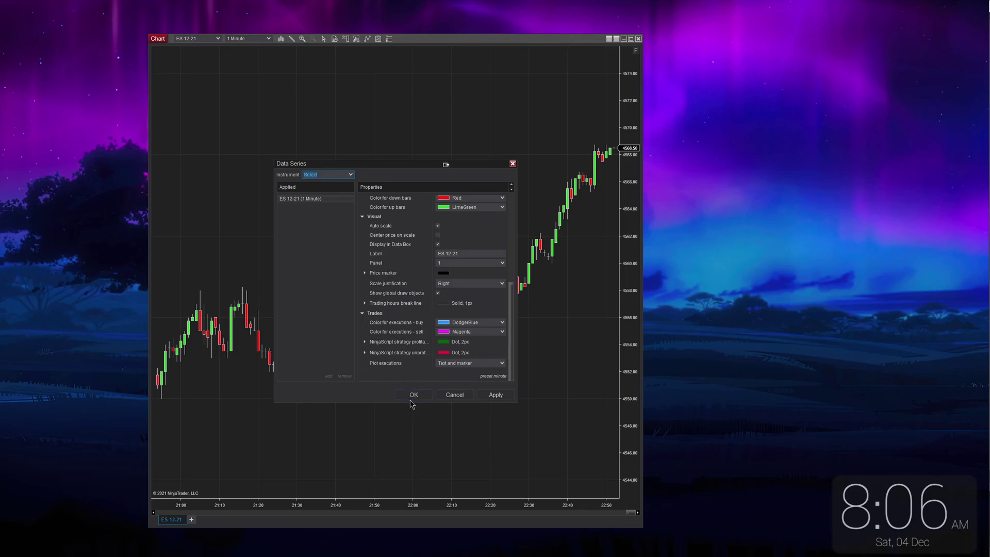
{"action": "left_click", "coordinate": [412, 396]}
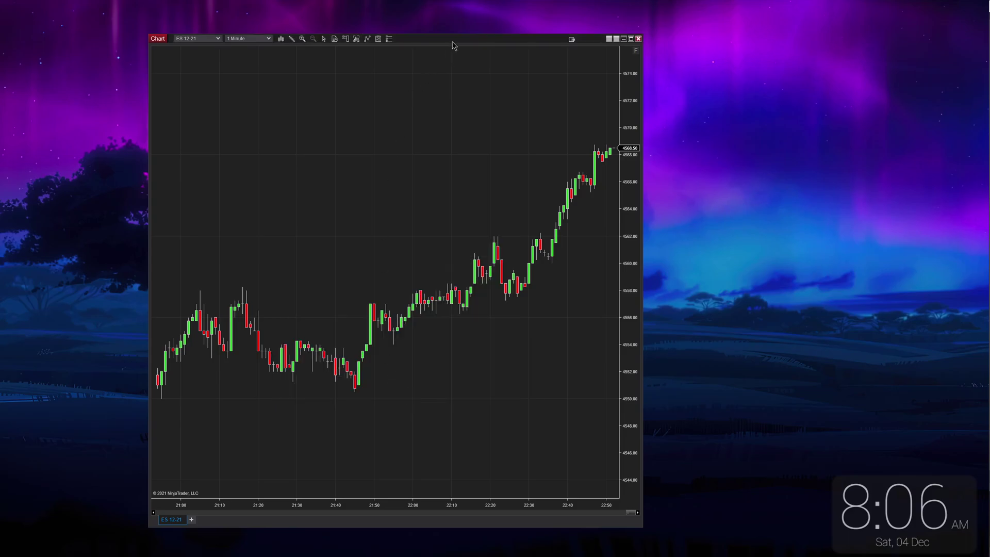
Place the chart window on the left and the Control Center at the top right.
{"action": "left_click_drag", "start_coordinate": [454, 46], "coordinate": [356, 50]}
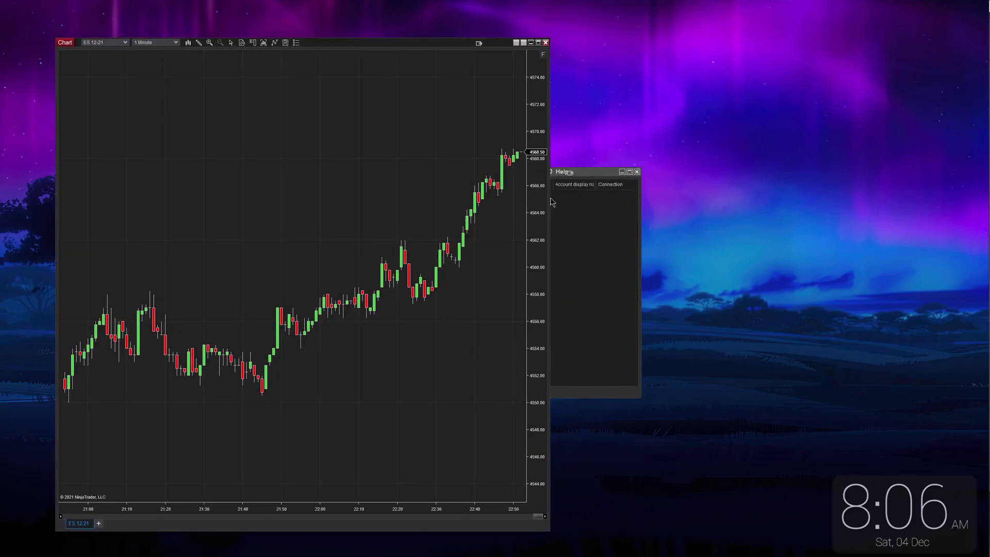
{"action": "mouse_move", "coordinate": [596, 177]}
{"action": "left_mouse_down"}
{"action": "mouse_move", "coordinate": [934, 163]}
{"action": "mouse_move", "coordinate": [944, 16]}
{"action": "left_mouse_up"}
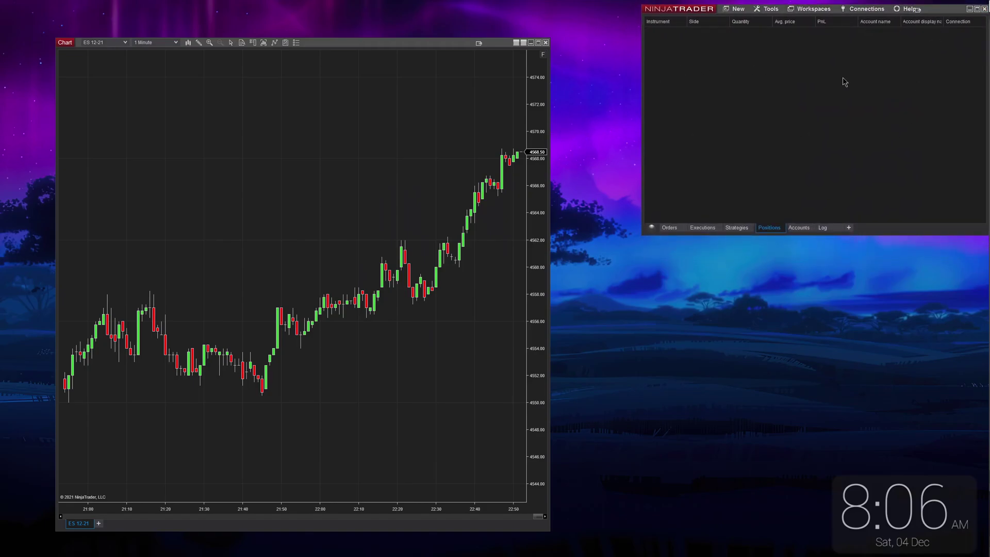
Connect to the Simulated Data Feed from Connections and activate the chart to load bars.
{"action": "left_click", "coordinate": [860, 15]}
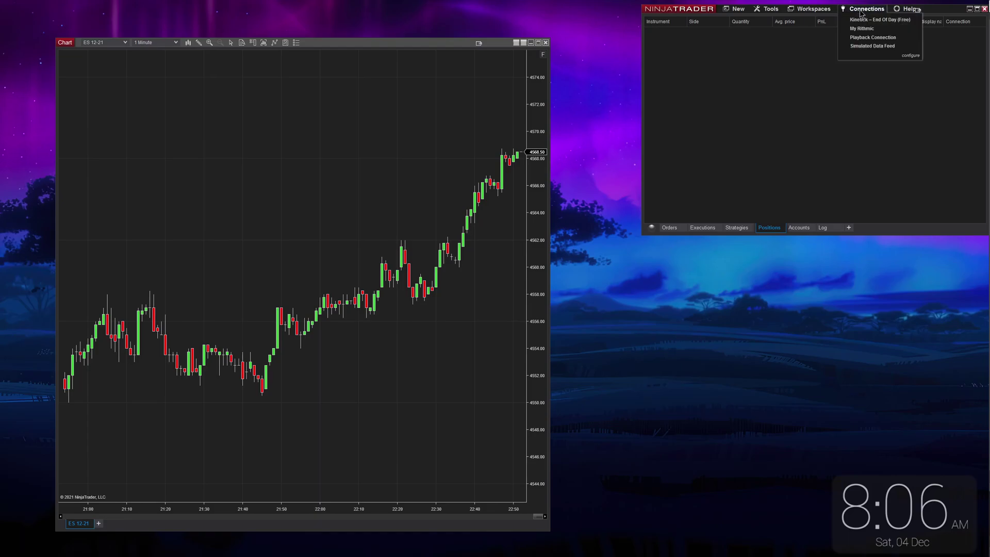
{"action": "left_click", "coordinate": [862, 48]}
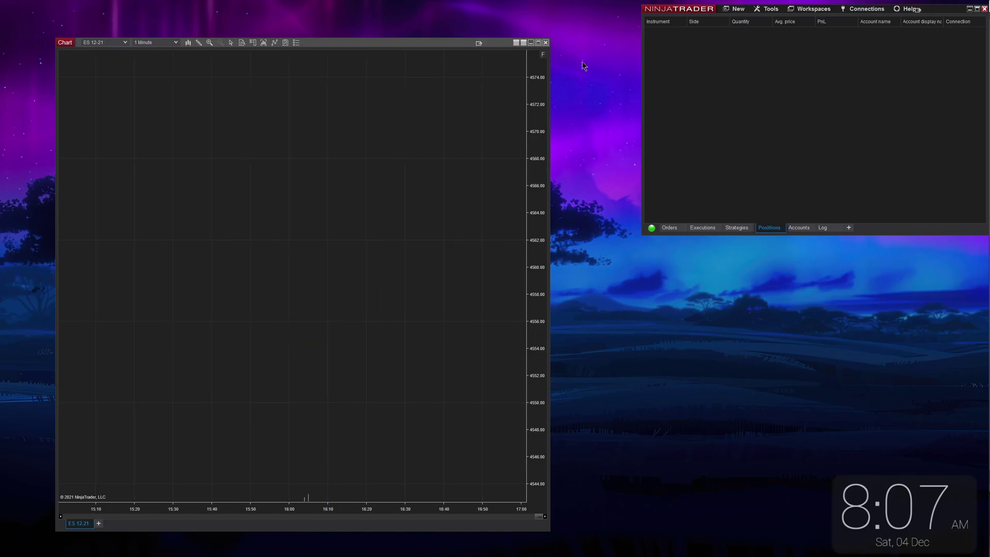
{"action": "left_click", "coordinate": [541, 55]}
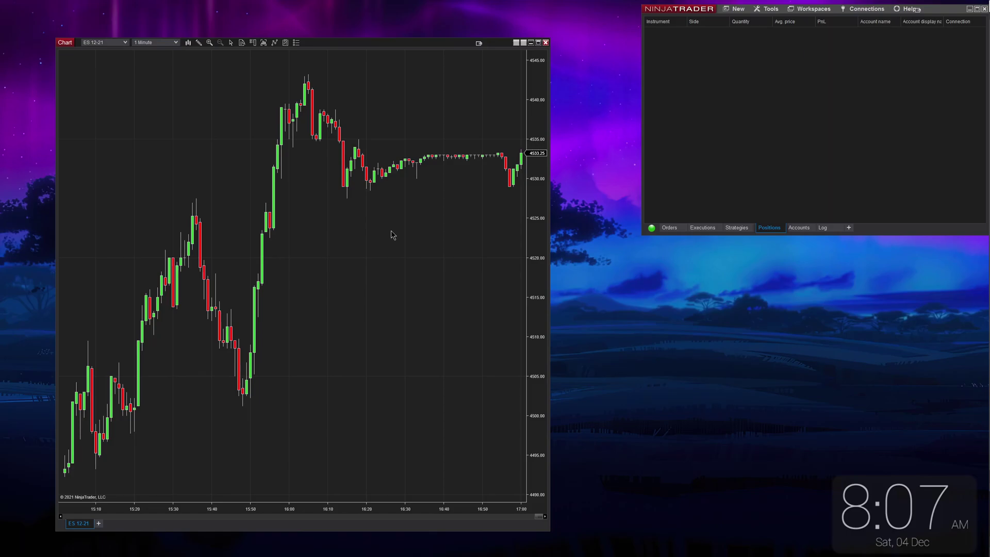
Enable Chart Trader beside the chart and return to the latest bar.
{"action": "left_click", "coordinate": [252, 43]}
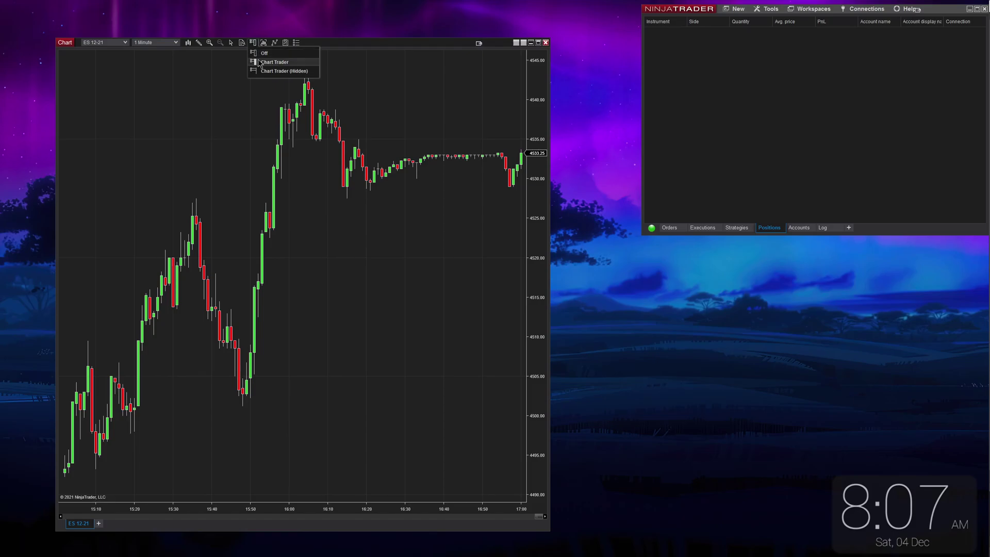
{"action": "left_click", "coordinate": [260, 64]}
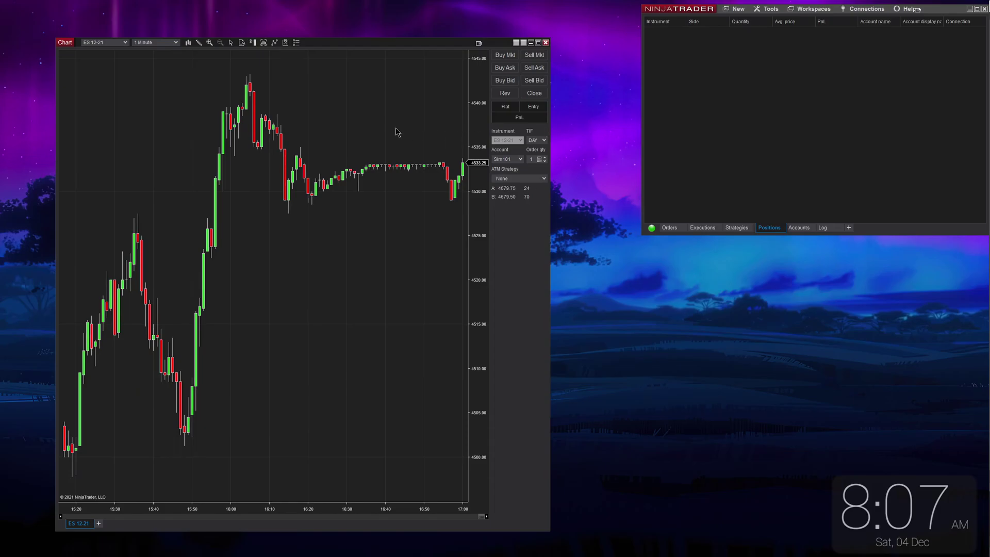
{"action": "scroll", "coordinate": [396, 134], "scroll_direction": "down", "scroll_amount": 1}
{"action": "left_click", "coordinate": [460, 59]}
Place a one-lot Buy Bid order with order confirmations disabled, then cancel it.
{"action": "left_click", "coordinate": [509, 81]}
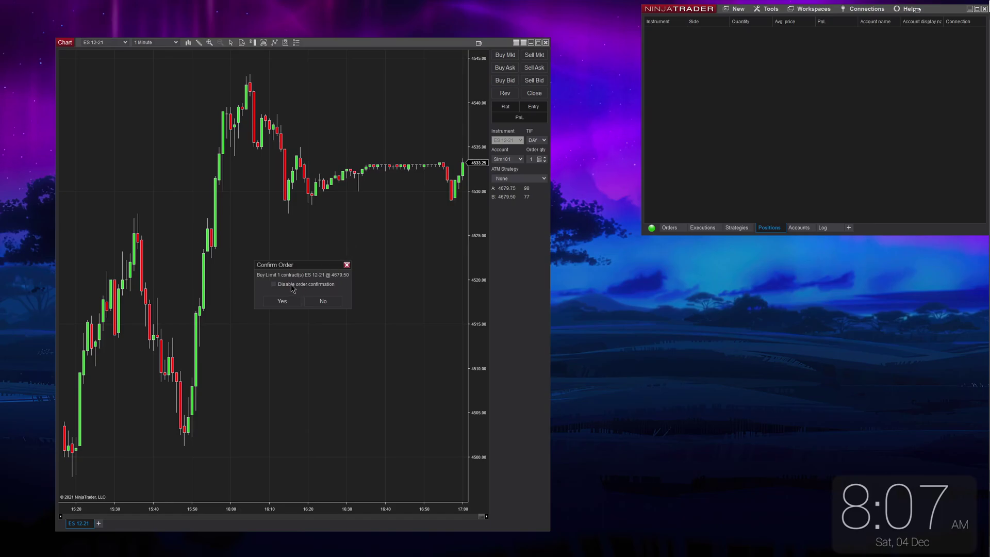
{"action": "left_click", "coordinate": [273, 284]}
{"action": "left_click", "coordinate": [281, 302]}
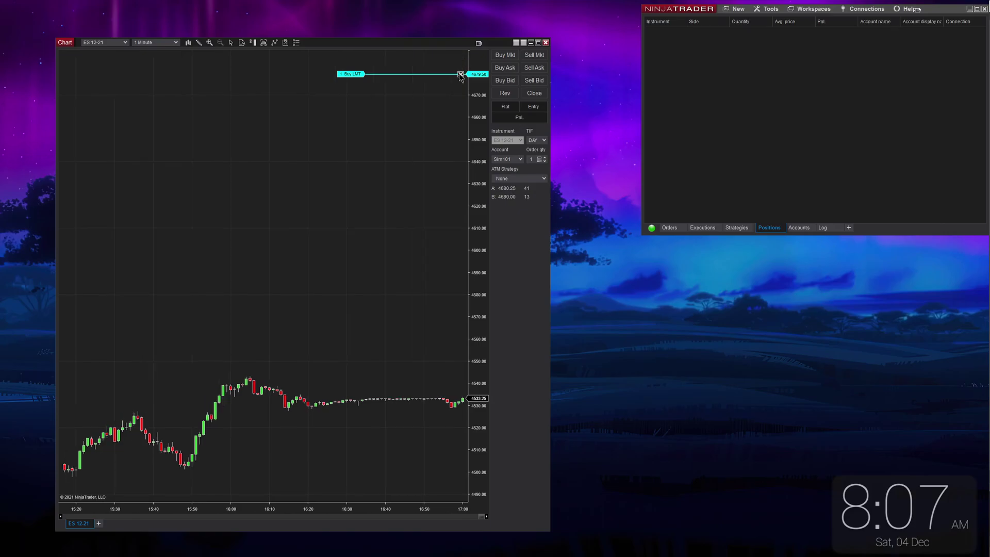
{"action": "left_click", "coordinate": [460, 76]}
{"action": "left_click", "coordinate": [707, 71]}
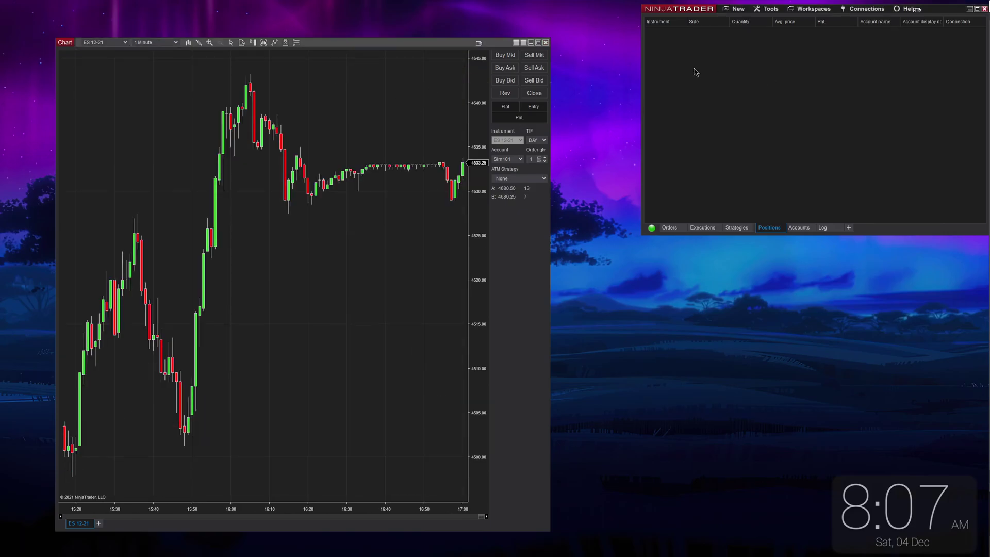
{"action": "left_click", "coordinate": [361, 118]}
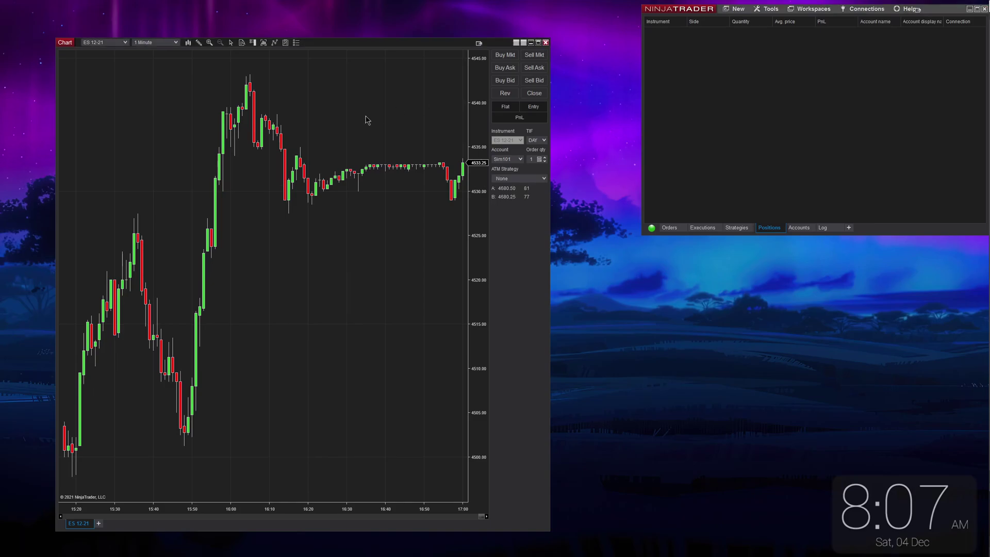
Move the chart window to the left edge and stretch it to the screen top.
{"action": "left_click", "coordinate": [739, 10]}
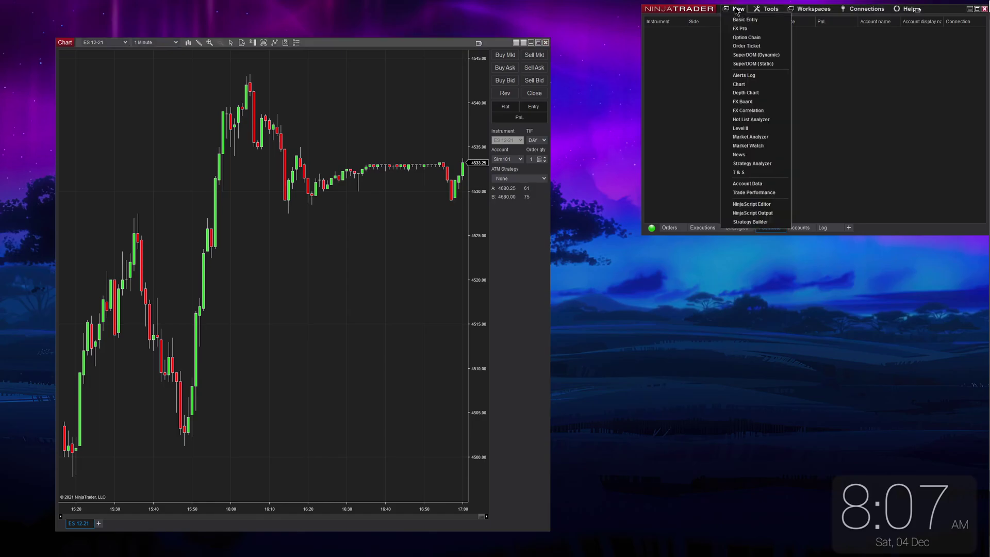
{"action": "left_click_drag", "start_coordinate": [326, 49], "coordinate": [285, 46]}
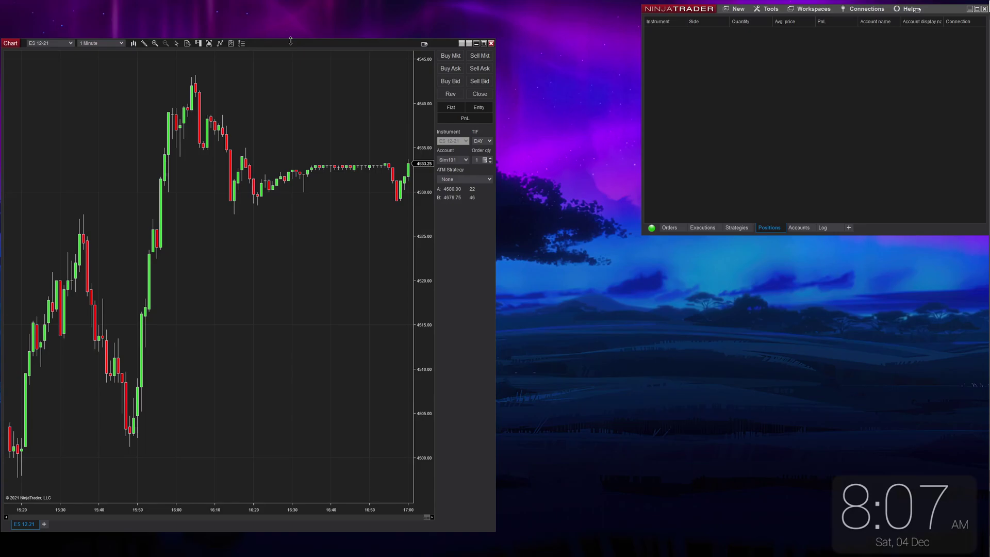
{"action": "left_click_drag", "start_coordinate": [290, 41], "coordinate": [290, 0]}
Open a static SuperDOM beside the chart and extend both windows to the screen bottom.
{"action": "left_click", "coordinate": [735, 9]}
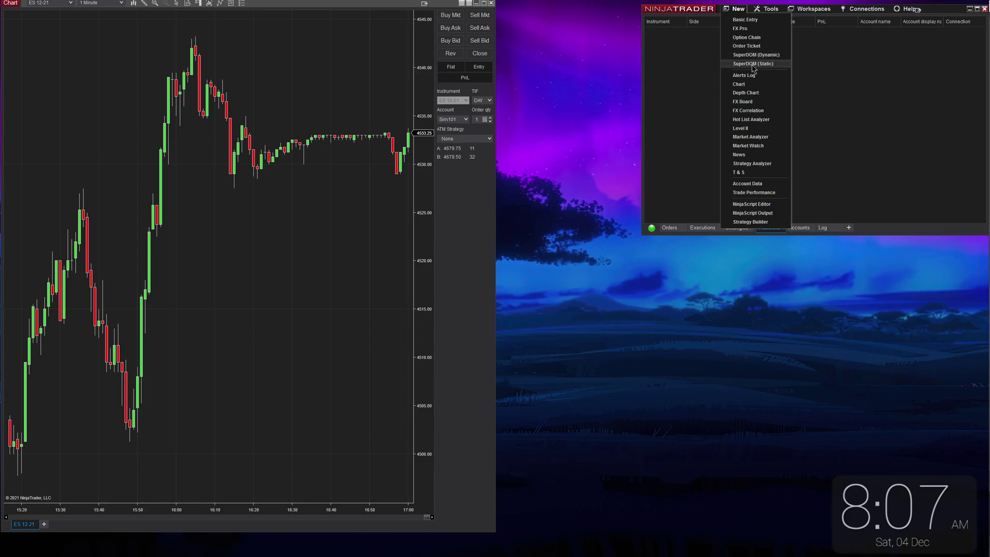
{"action": "left_click", "coordinate": [752, 66]}
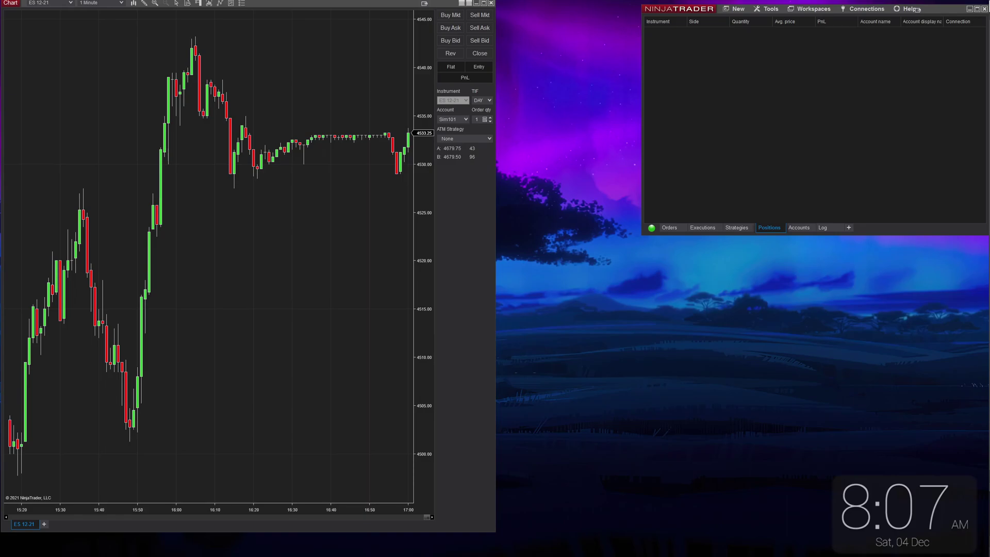
{"action": "mouse_move", "coordinate": [746, 205]}
{"action": "left_mouse_down"}
{"action": "mouse_move", "coordinate": [548, 174]}
{"action": "mouse_move", "coordinate": [549, 2]}
{"action": "left_mouse_up"}
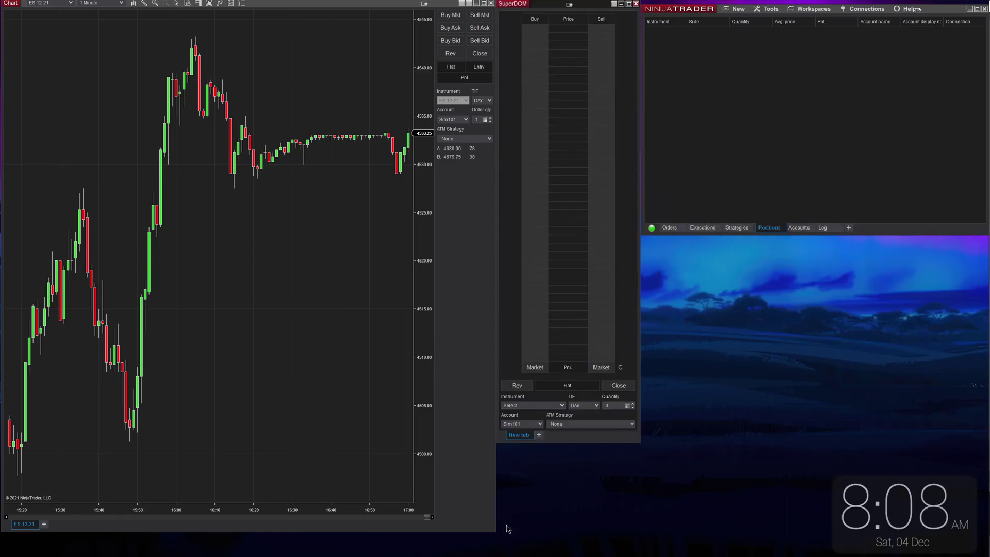
{"action": "left_click_drag", "start_coordinate": [568, 441], "coordinate": [538, 552]}
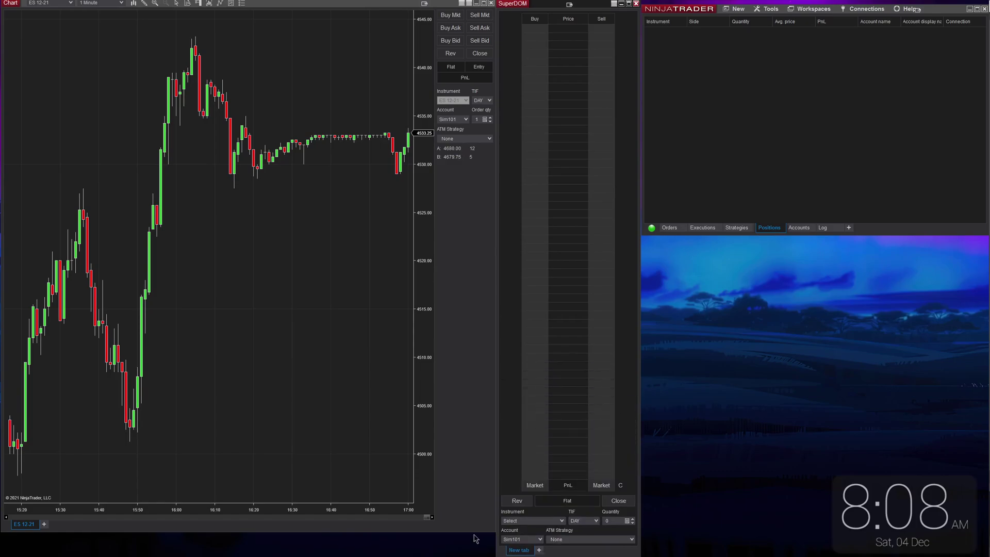
{"action": "left_click_drag", "start_coordinate": [462, 531], "coordinate": [462, 555]}
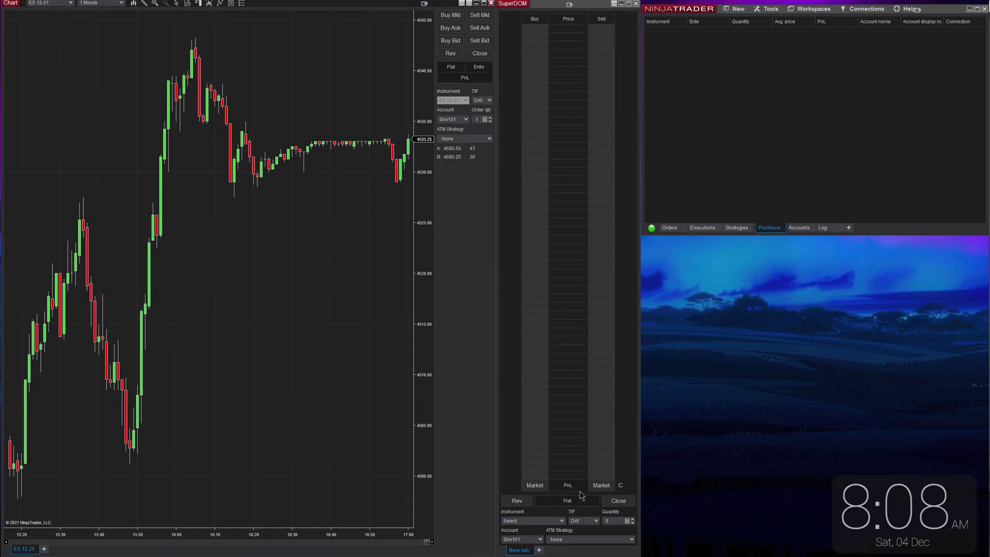
Load ES 12-21 into the SuperDOM and place a one-lot buy limit at 4679.25.
{"action": "left_click", "coordinate": [562, 521]}
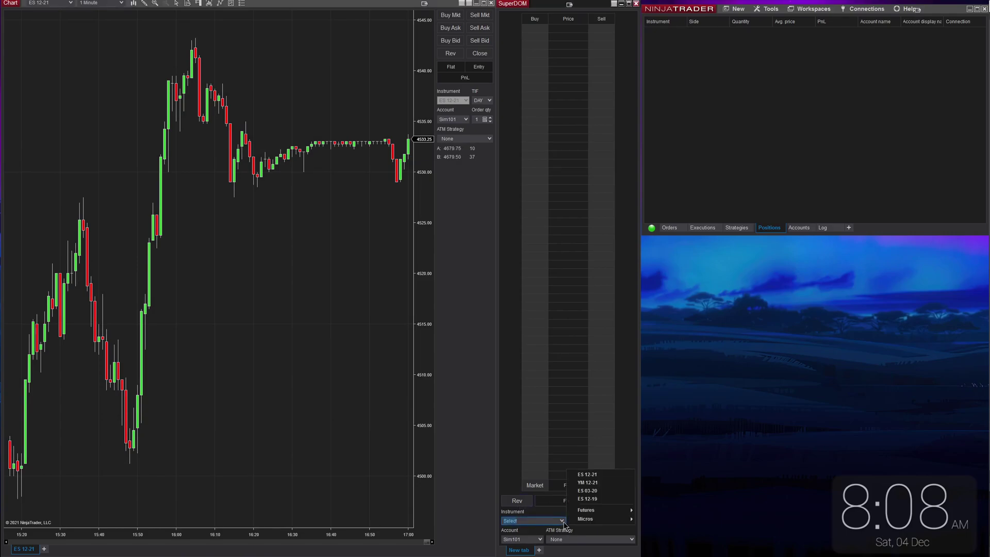
{"action": "left_click", "coordinate": [590, 475]}
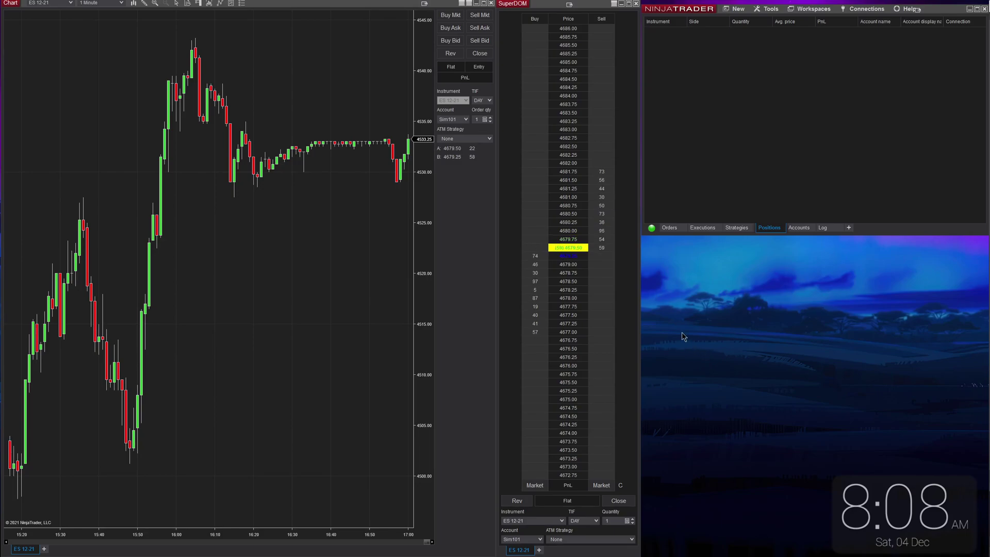
{"action": "left_click_drag", "start_coordinate": [343, 221], "coordinate": [327, 221]}
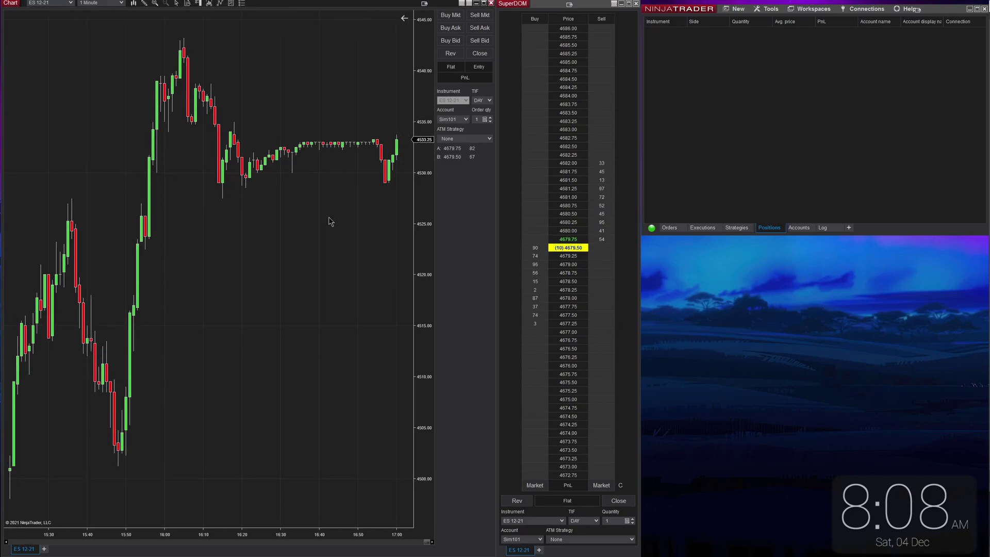
{"action": "left_click", "coordinate": [404, 17]}
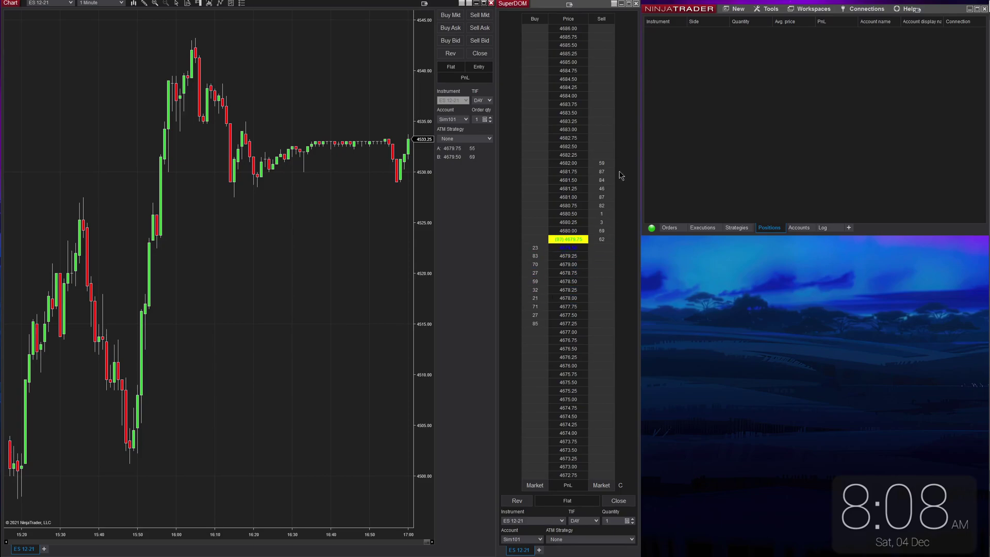
{"action": "left_click", "coordinate": [536, 255]}
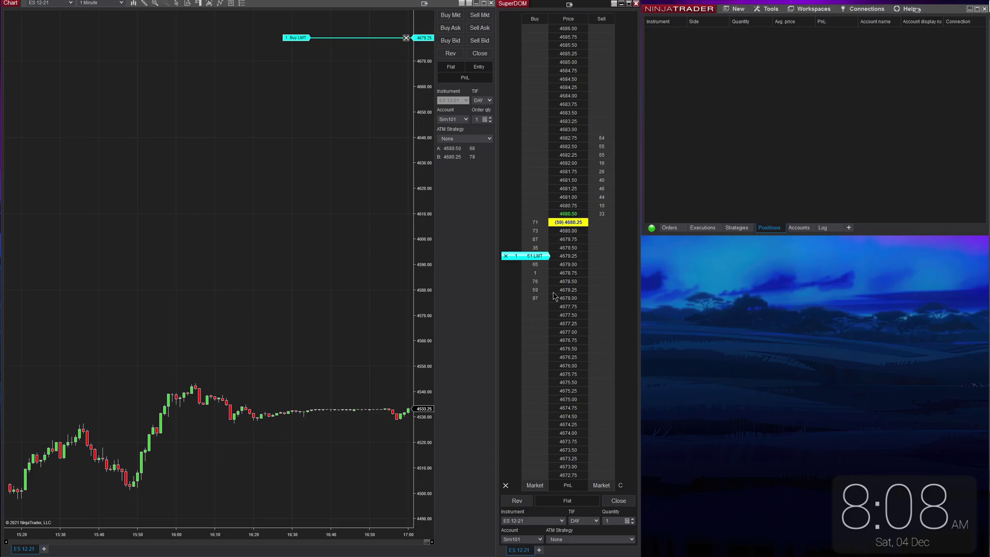
Move the buy limit to 4680.25, place a sell limit at 4680.75, and close the long.
{"action": "left_click_drag", "start_coordinate": [507, 262], "coordinate": [507, 222]}
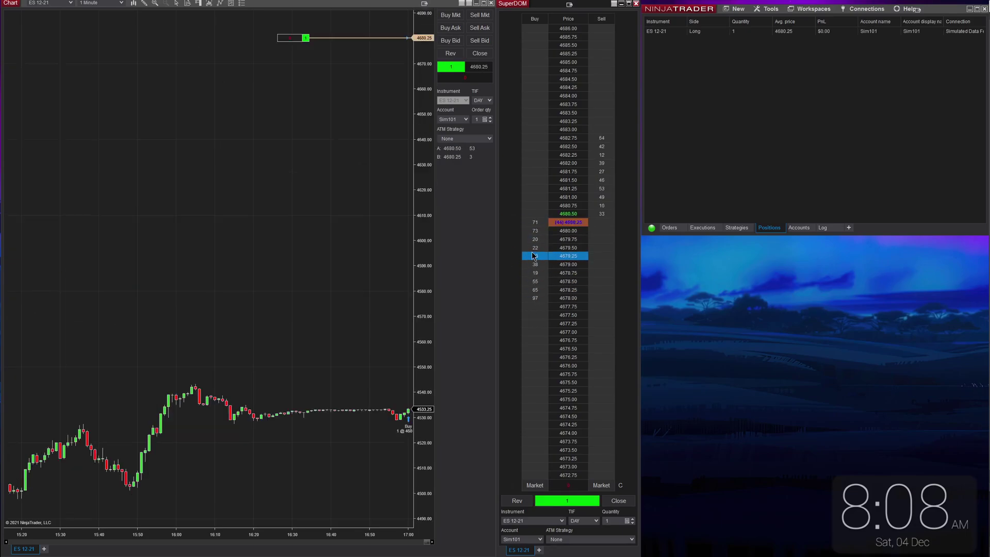
{"action": "left_click", "coordinate": [602, 206]}
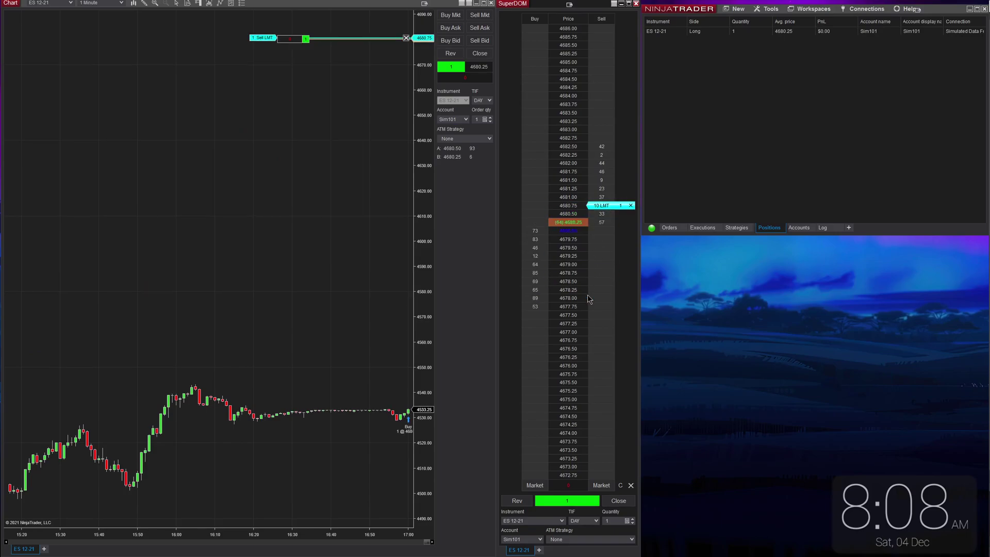
{"action": "left_click", "coordinate": [602, 248]}
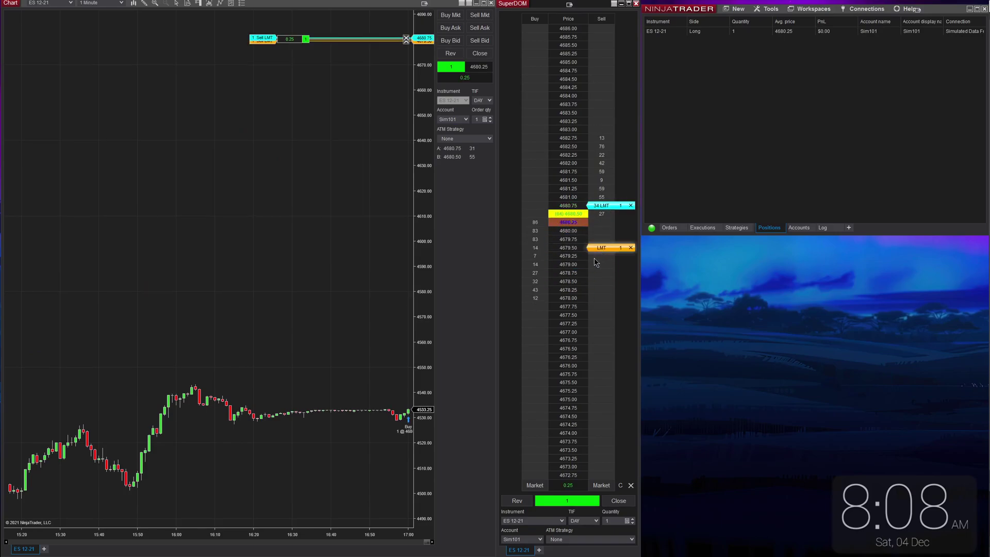
Modify and confirm the 4680.75 sell order, close the short, and widen the chart bars.
{"action": "left_click", "coordinate": [623, 205]}
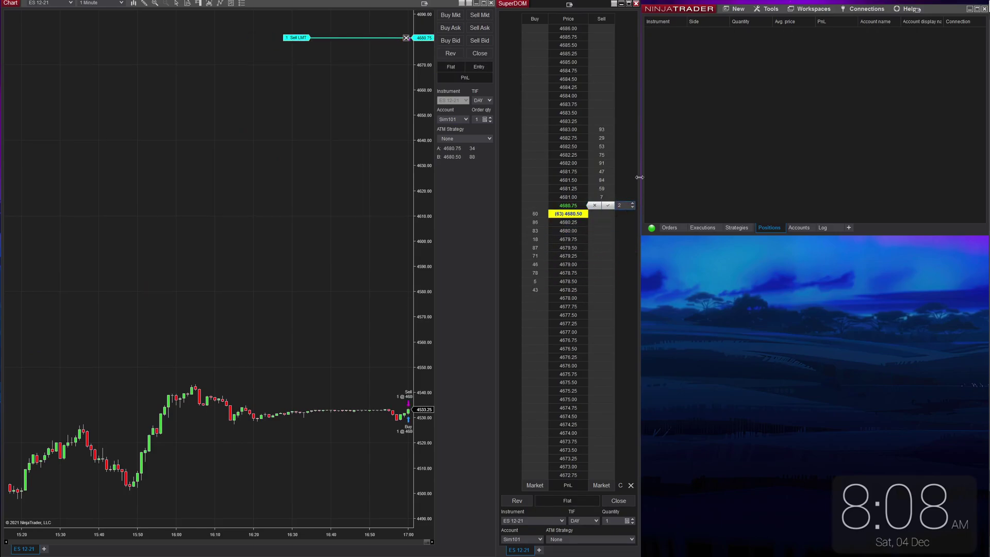
{"action": "left_click", "coordinate": [609, 206]}
{"action": "left_click", "coordinate": [535, 222]}
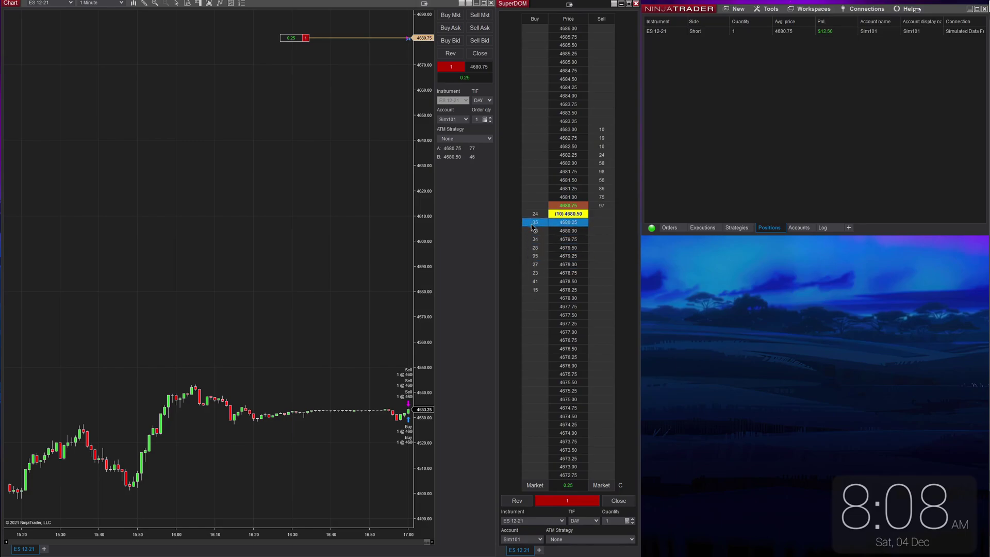
{"action": "left_click", "coordinate": [611, 503]}
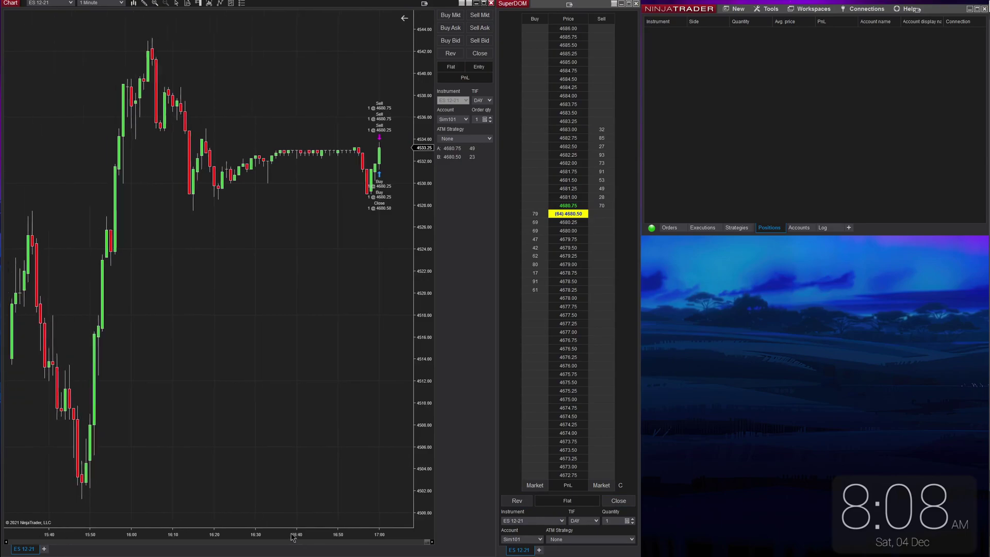
{"action": "left_click_drag", "start_coordinate": [303, 540], "coordinate": [386, 539]}
{"action": "left_click_drag", "start_coordinate": [418, 234], "coordinate": [416, 522]}
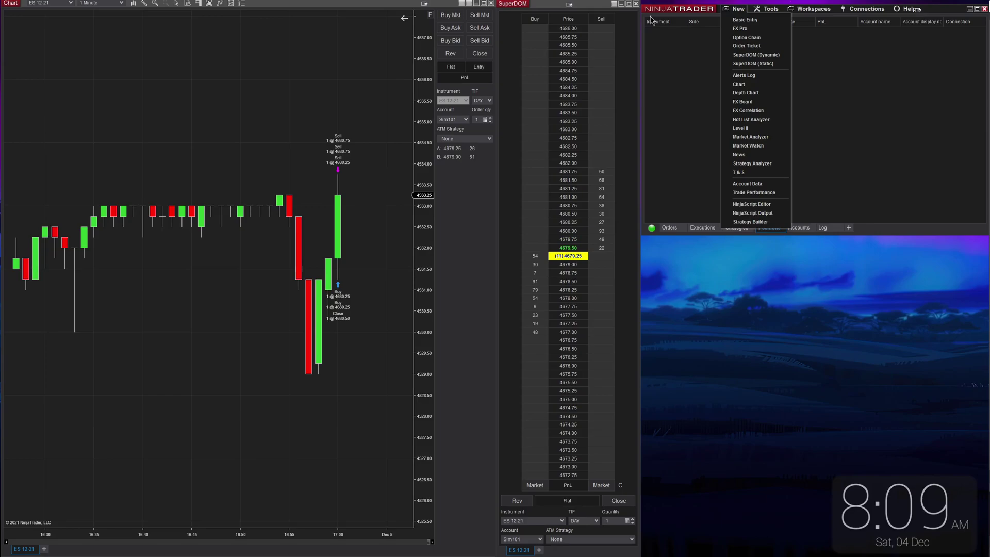
Set the ES 12-21 chart interval to 10-second bars.
{"action": "left_click", "coordinate": [120, 4]}
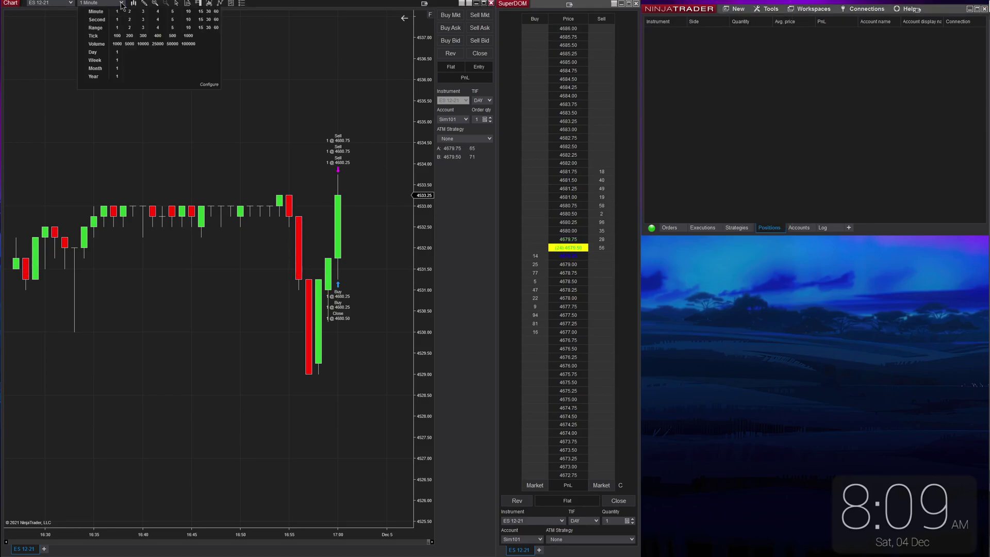
{"action": "left_click", "coordinate": [189, 20]}
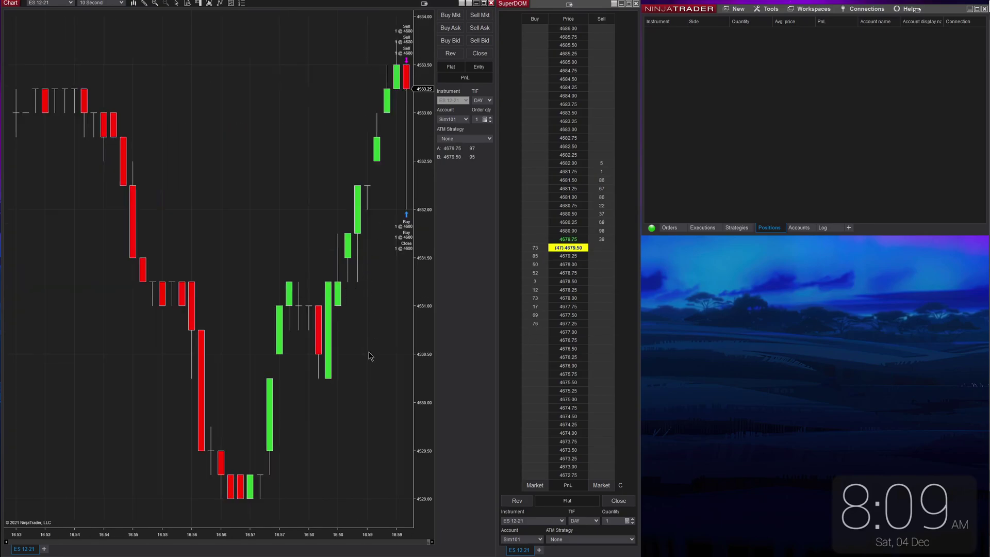
{"action": "scroll", "coordinate": [358, 455], "scroll_direction": "up", "scroll_amount": 3}
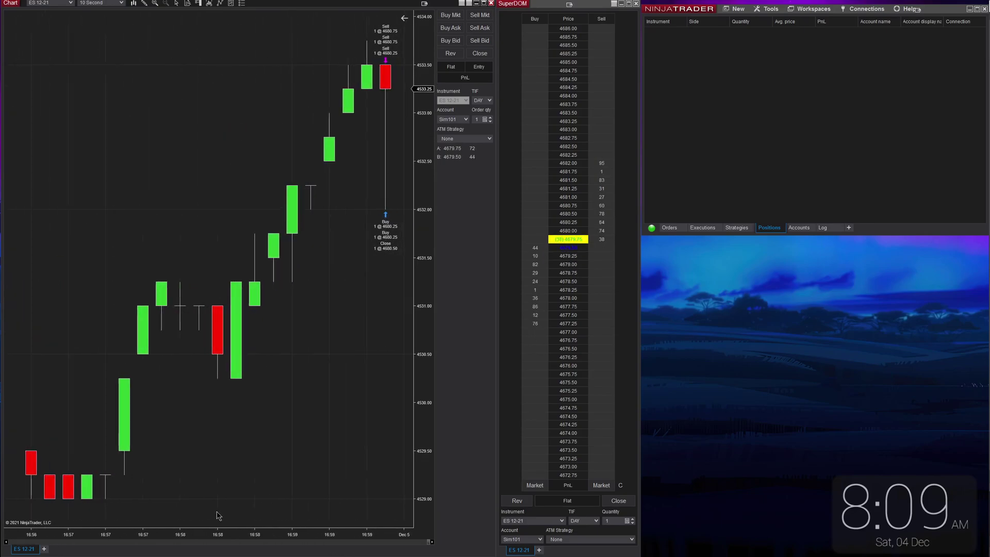
{"action": "scroll", "coordinate": [409, 108], "scroll_direction": "up", "scroll_amount": 1}
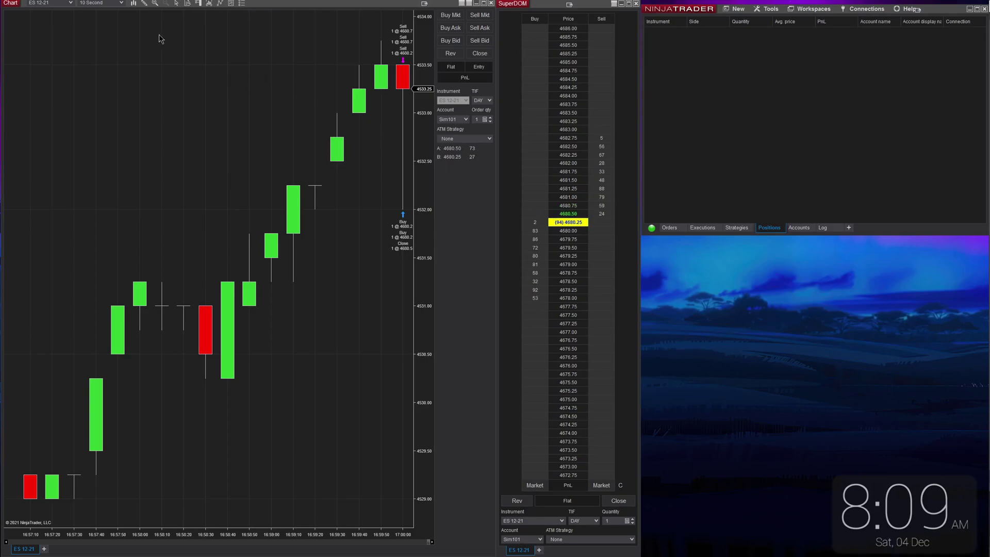
Bring up the chart's Indicators dialog from the right-click menu.
{"action": "key", "text": "ctrl+i"}
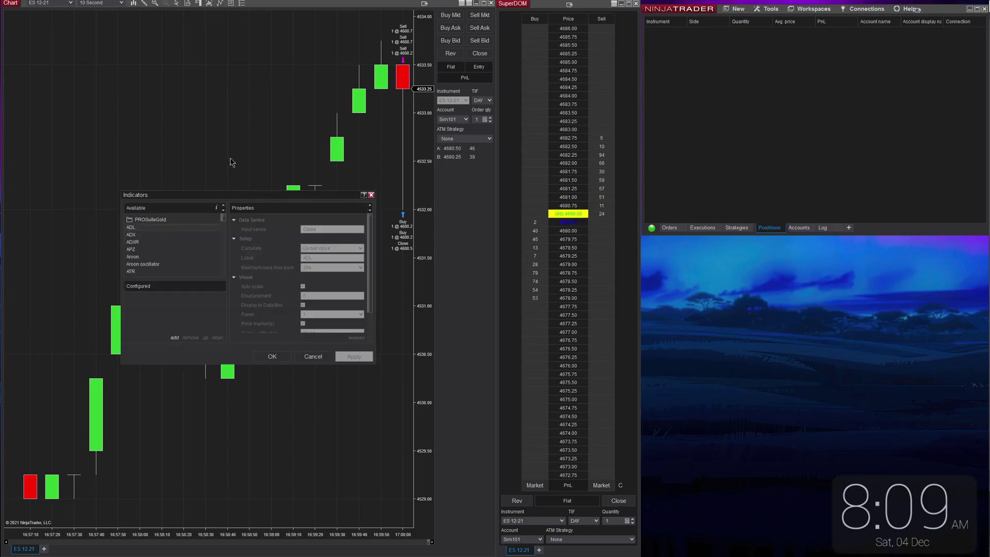
{"action": "scroll", "coordinate": [190, 247], "scroll_direction": "down", "scroll_amount": 3}
{"action": "scroll", "coordinate": [185, 233], "scroll_direction": "down", "scroll_amount": 3}
{"action": "scroll", "coordinate": [185, 233], "scroll_direction": "down", "scroll_amount": 3}
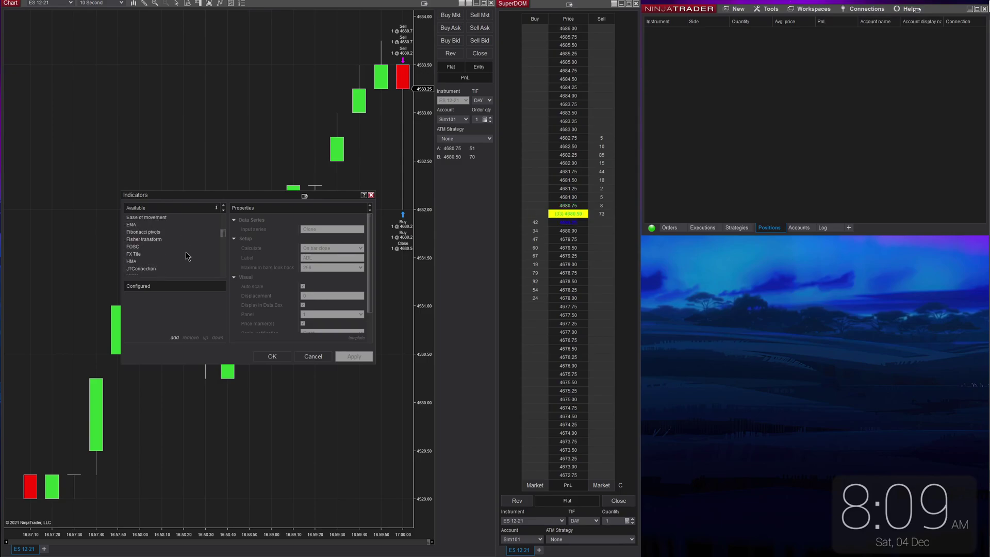
{"action": "scroll", "coordinate": [185, 251], "scroll_direction": "down", "scroll_amount": 3}
{"action": "scroll", "coordinate": [185, 251], "scroll_direction": "down", "scroll_amount": 1}
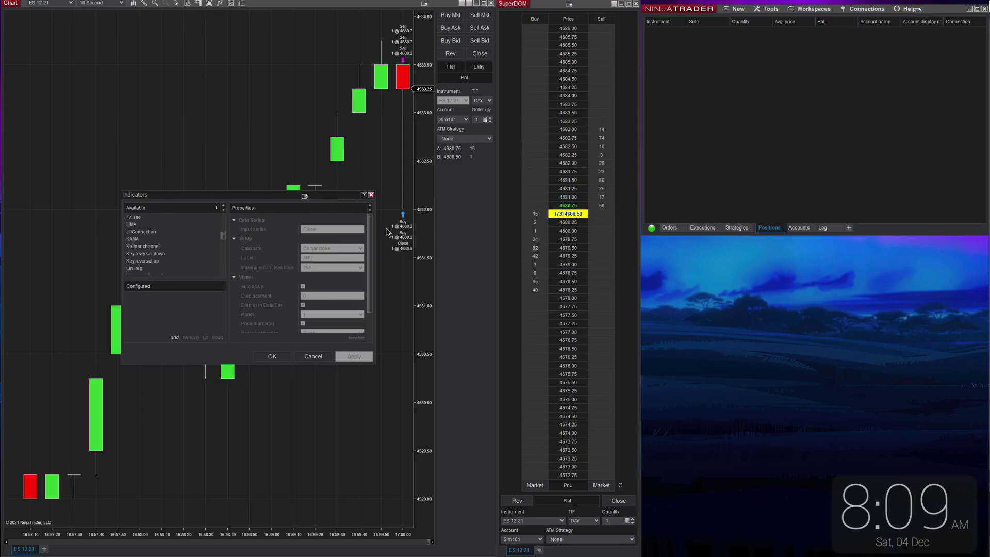
{"action": "left_click", "coordinate": [371, 195]}
{"action": "right_click", "coordinate": [107, 157]}
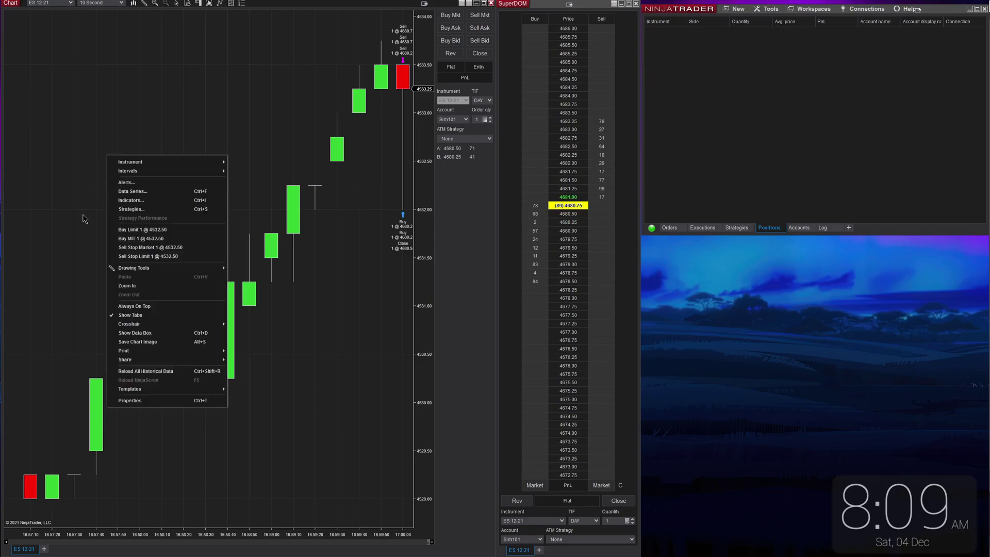
{"action": "left_click", "coordinate": [157, 200]}
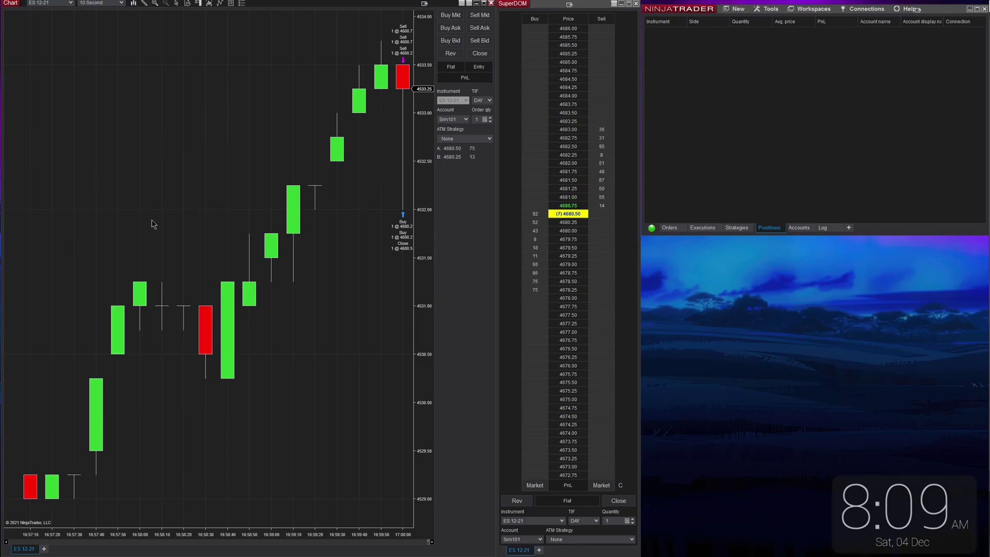
{"action": "scroll", "coordinate": [174, 233], "scroll_direction": "down", "scroll_amount": 5}
{"action": "scroll", "coordinate": [167, 242], "scroll_direction": "down", "scroll_amount": 3}
{"action": "scroll", "coordinate": [168, 242], "scroll_direction": "down", "scroll_amount": 2}
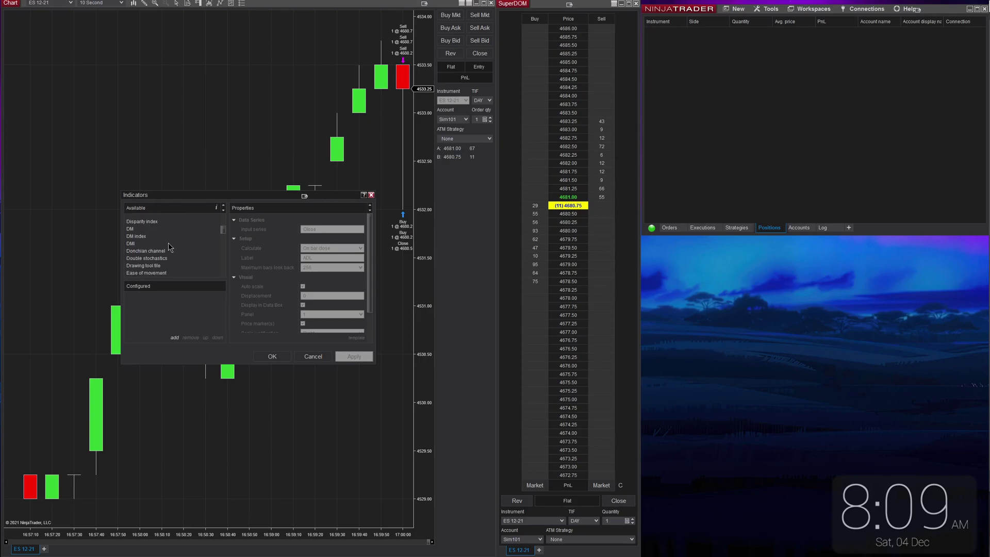
{"action": "scroll", "coordinate": [162, 243], "scroll_direction": "down", "scroll_amount": 1}
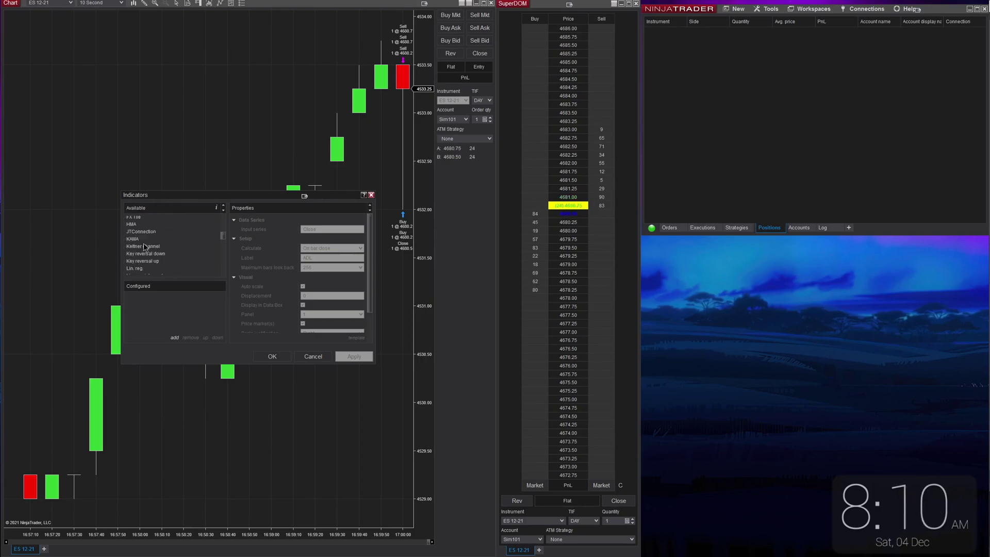
Add JTConnection to the configured indicators and apply it to the chart.
{"action": "left_click", "coordinate": [143, 231]}
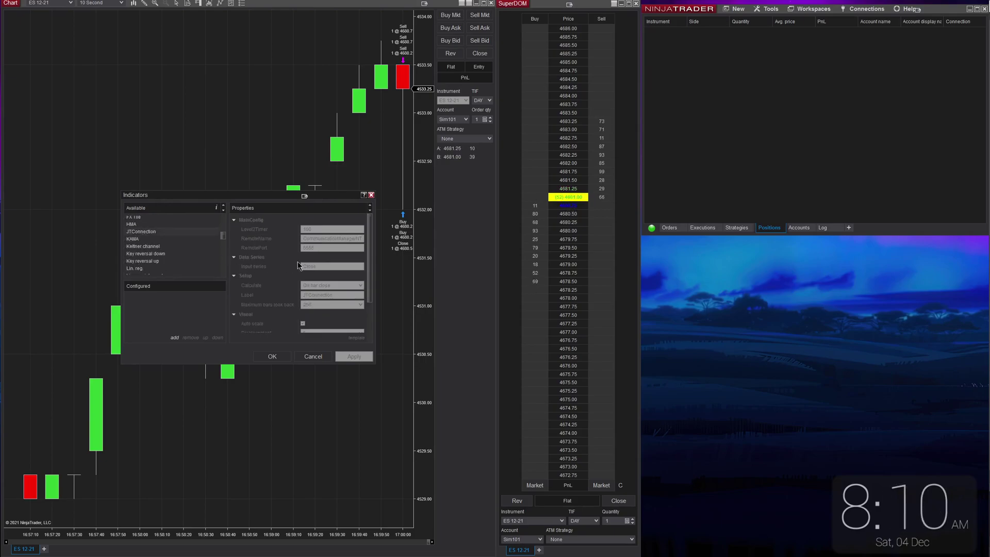
{"action": "scroll", "coordinate": [282, 285], "scroll_direction": "down", "scroll_amount": 2}
{"action": "double_click", "coordinate": [147, 232]}
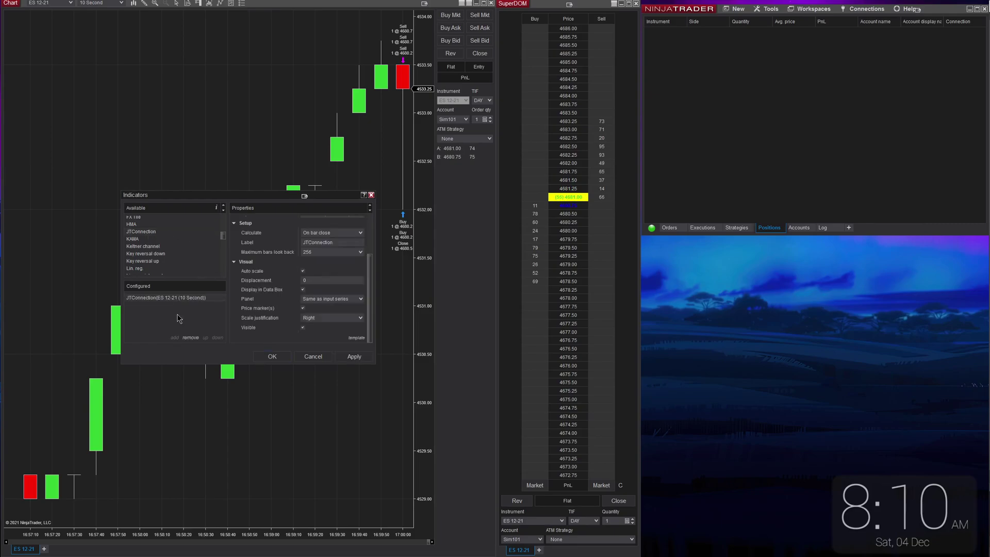
{"action": "left_click", "coordinate": [273, 356]}
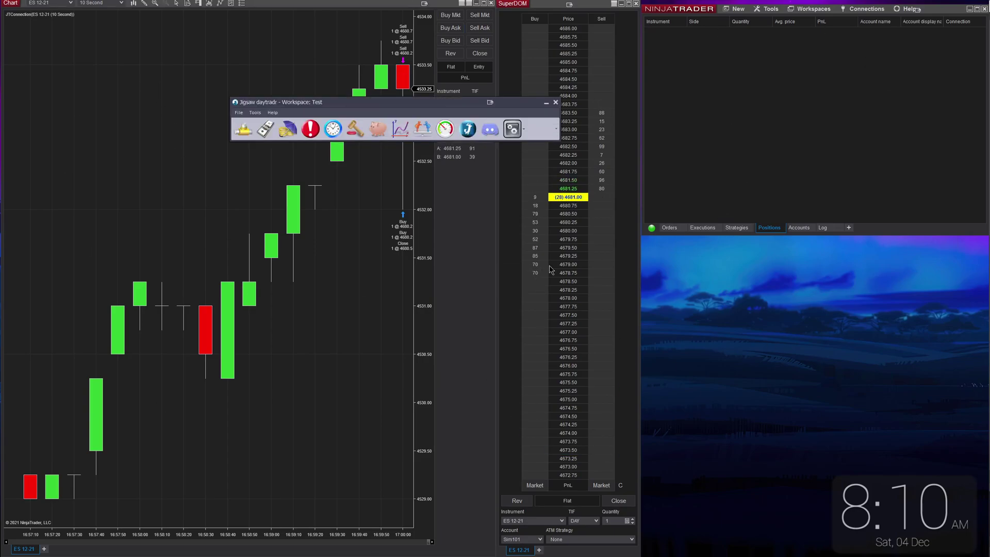
Launch an ES 12-21 ladder fed by the NT8 Sim101 platform connection, then hide the Jigsaw toolbar.
{"action": "left_click_drag", "start_coordinate": [323, 102], "coordinate": [188, 91]}
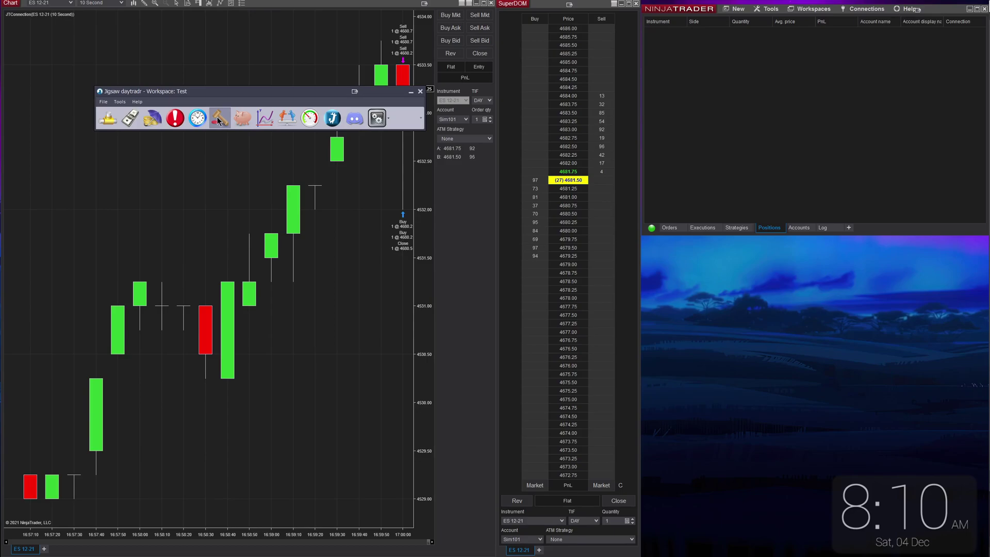
{"action": "left_click", "coordinate": [219, 119]}
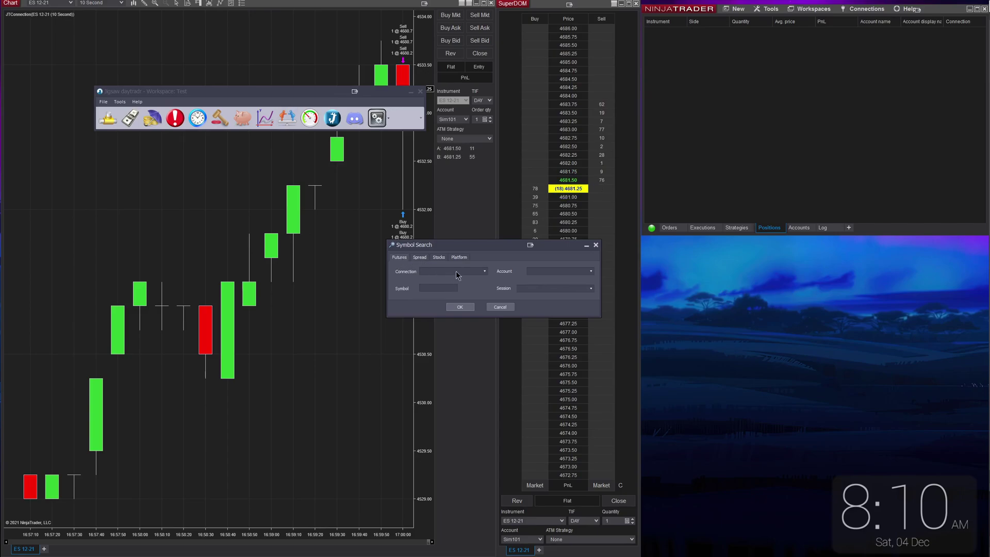
{"action": "left_click", "coordinate": [457, 274]}
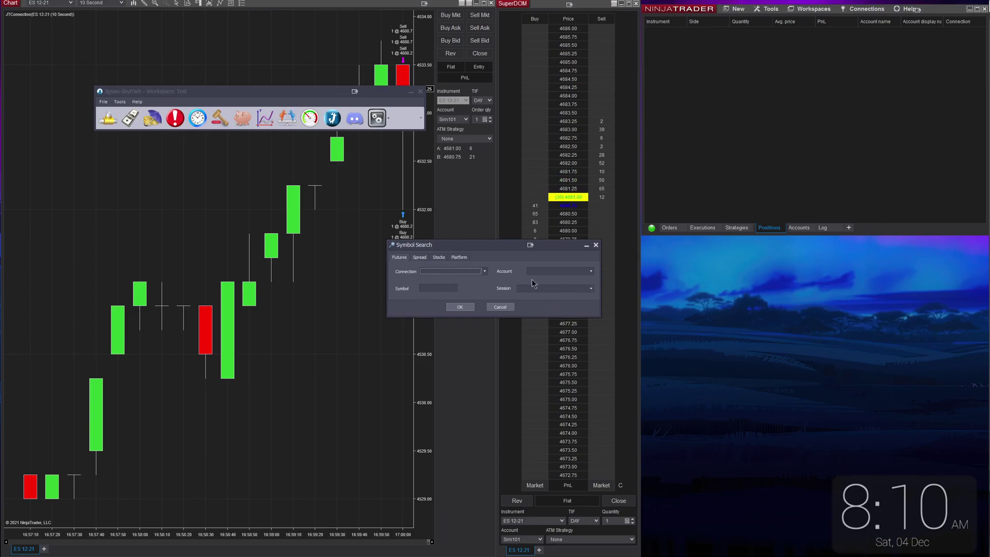
{"action": "left_click", "coordinate": [458, 257]}
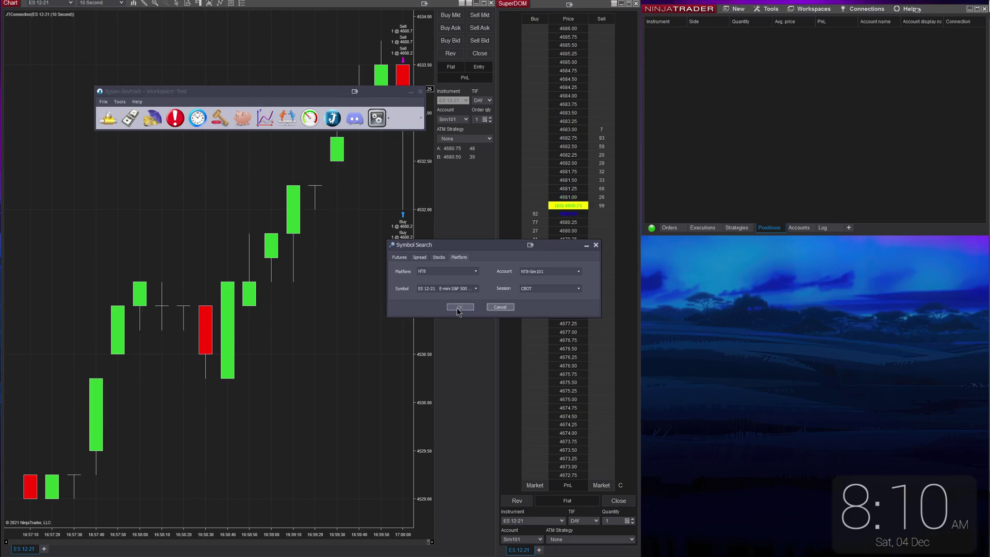
{"action": "left_click", "coordinate": [500, 307]}
{"action": "left_click", "coordinate": [411, 93]}
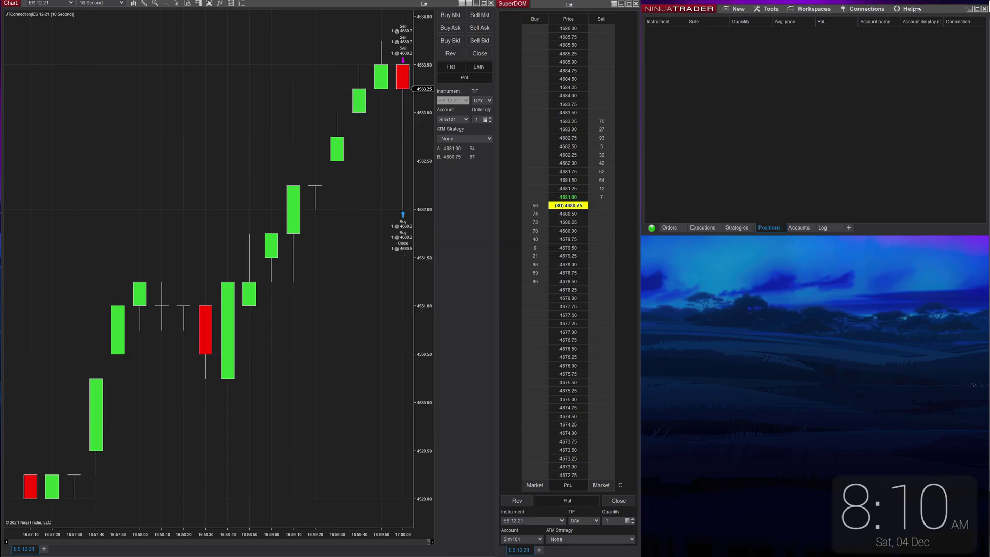
Move the ES 12-21 ladder to the right and stretch it to full screen height.
{"action": "left_click_drag", "start_coordinate": [207, 256], "coordinate": [724, 245]}
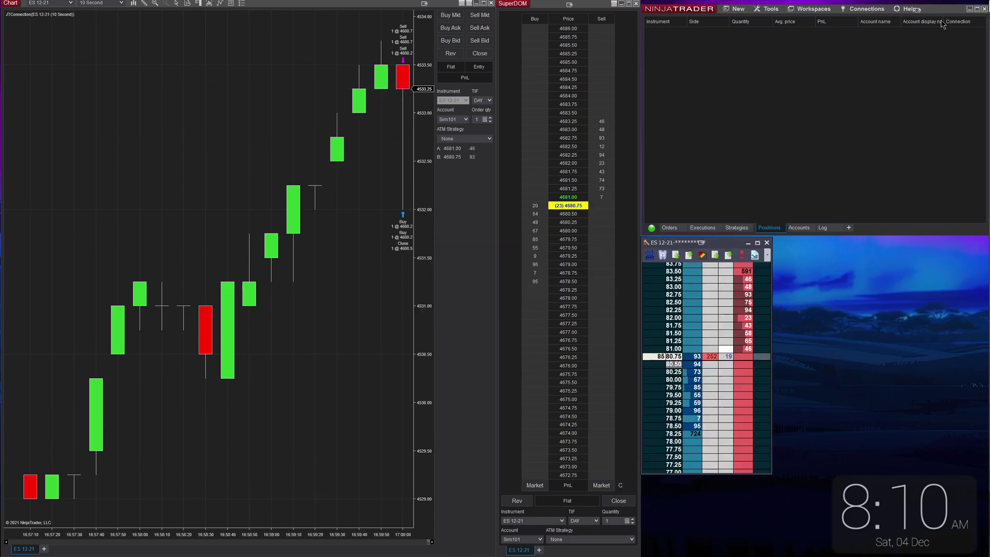
{"action": "mouse_move", "coordinate": [957, 13]}
{"action": "left_mouse_down"}
{"action": "mouse_move", "coordinate": [366, 254]}
{"action": "mouse_move", "coordinate": [378, 294]}
{"action": "left_mouse_up"}
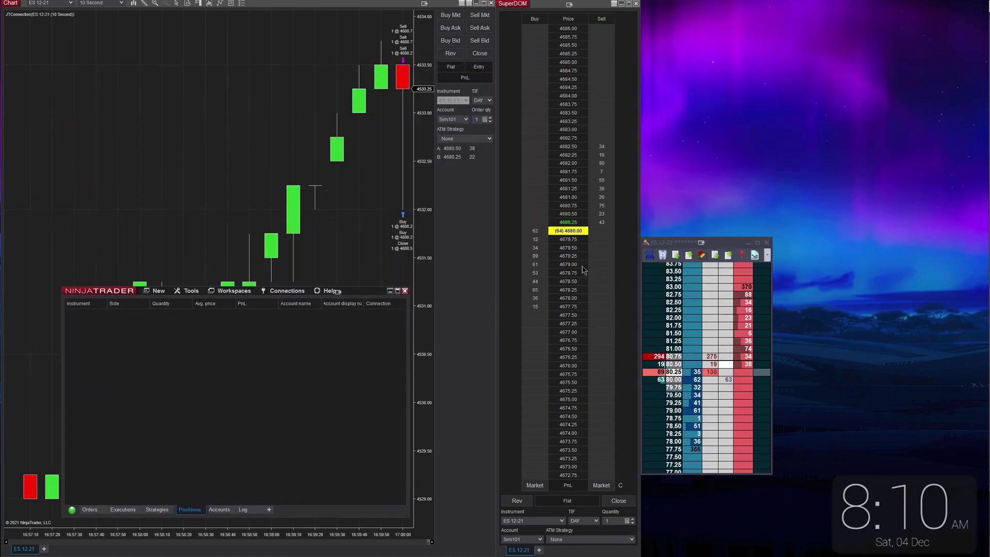
{"action": "double_click", "coordinate": [679, 238]}
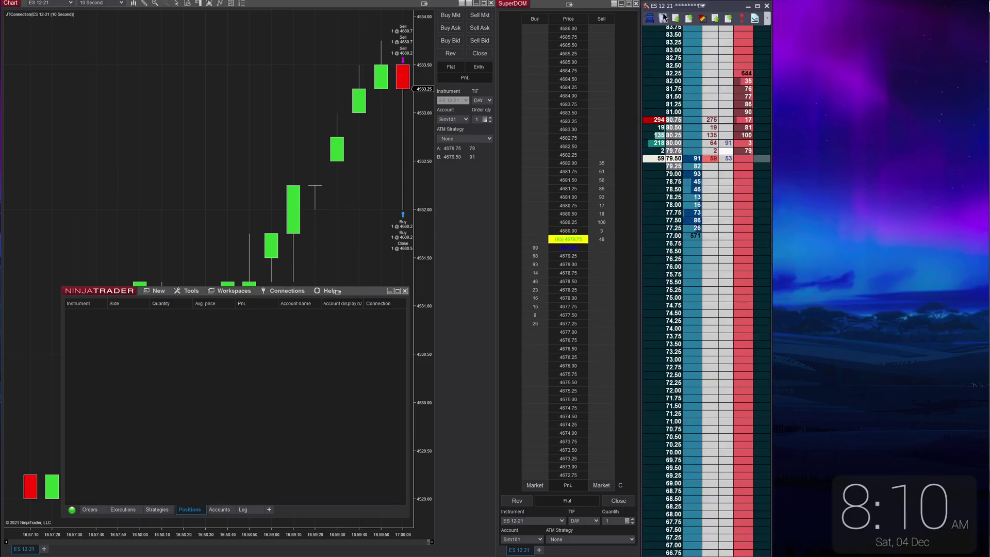
Re-centre the ladder on current price and place the order-entry panel beside it.
{"action": "left_click", "coordinate": [650, 19]}
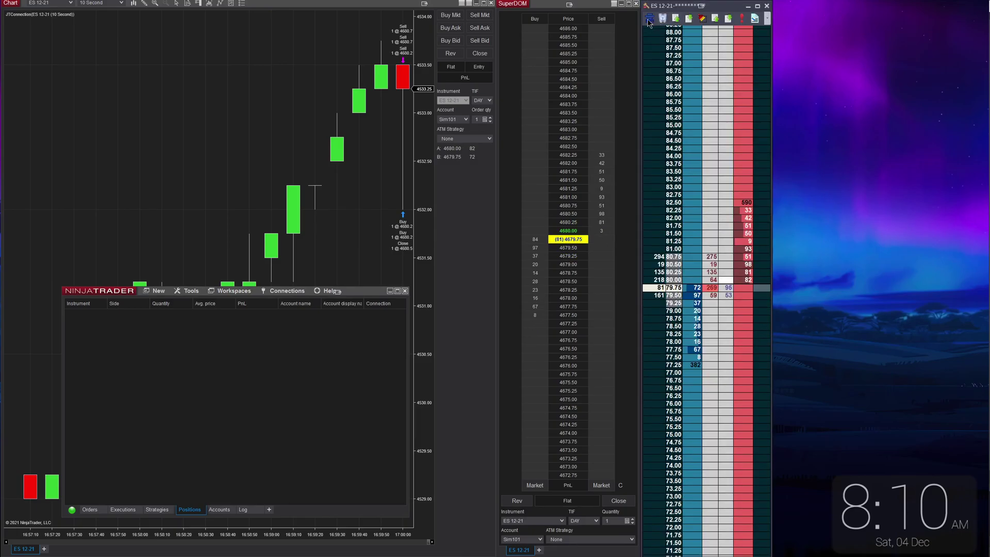
{"action": "left_click", "coordinate": [817, 316]}
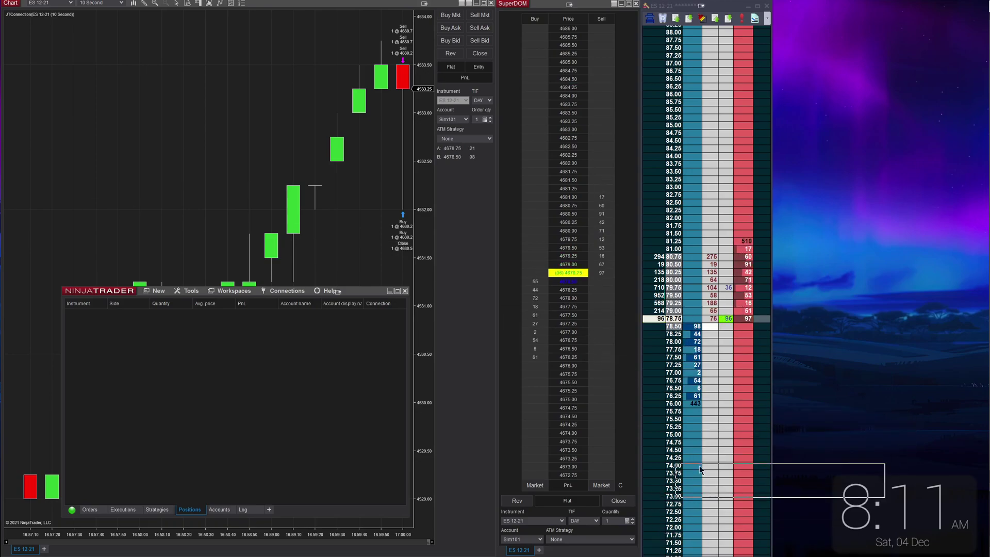
{"action": "mouse_move", "coordinate": [699, 470]}
{"action": "left_mouse_down"}
{"action": "mouse_move", "coordinate": [804, 258]}
{"action": "mouse_move", "coordinate": [794, 207]}
{"action": "left_mouse_up"}
Switch the order panel to vertical, buy one ES at market, then sell to flatten.
{"action": "left_click", "coordinate": [982, 268]}
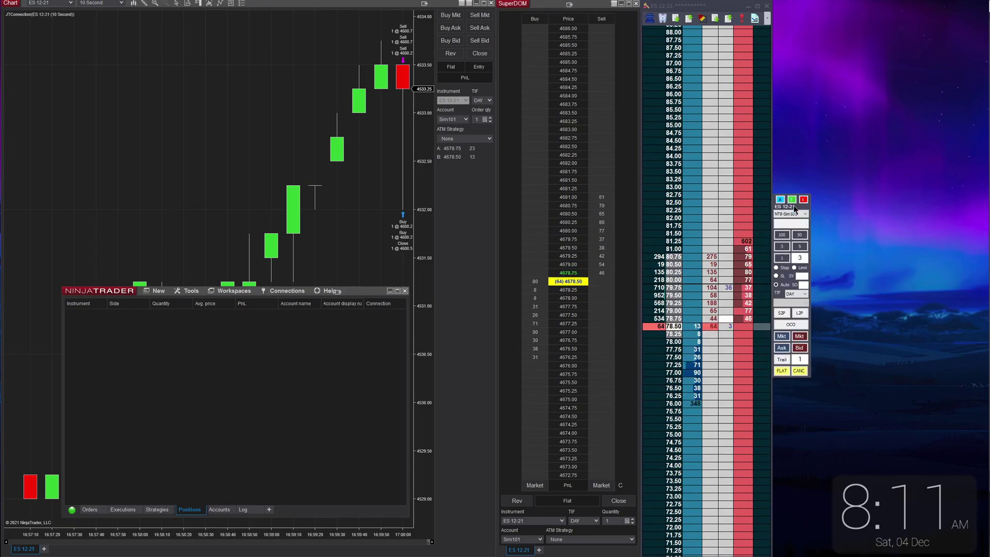
{"action": "left_click", "coordinate": [781, 335]}
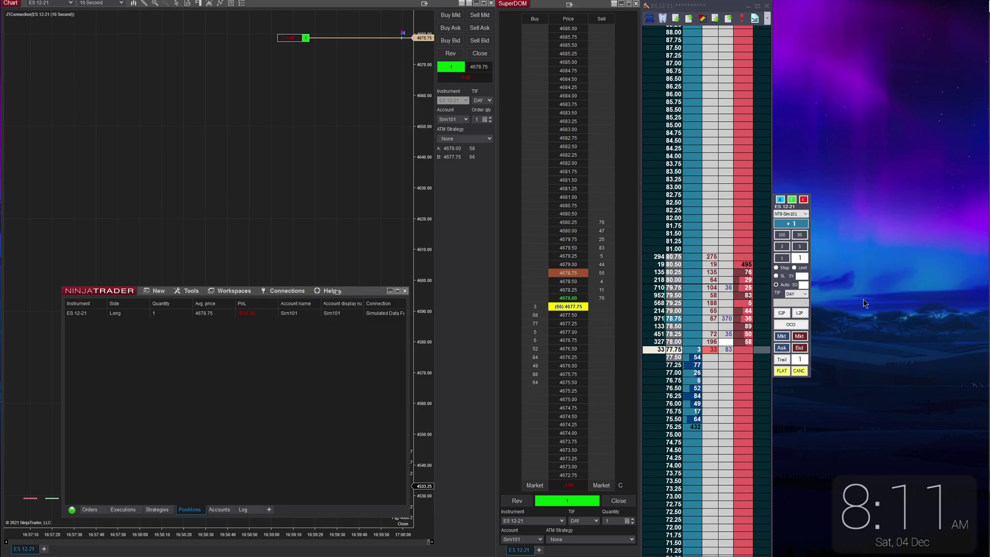
{"action": "left_click", "coordinate": [798, 349]}
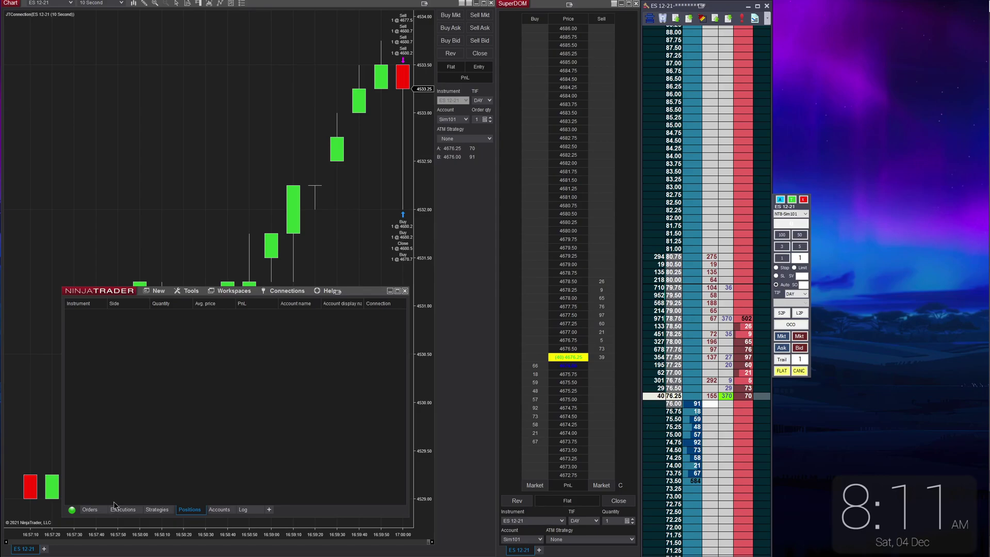
Show the Sim101 account balances and open a Trade Performance report from the New menu.
{"action": "left_click", "coordinate": [219, 511]}
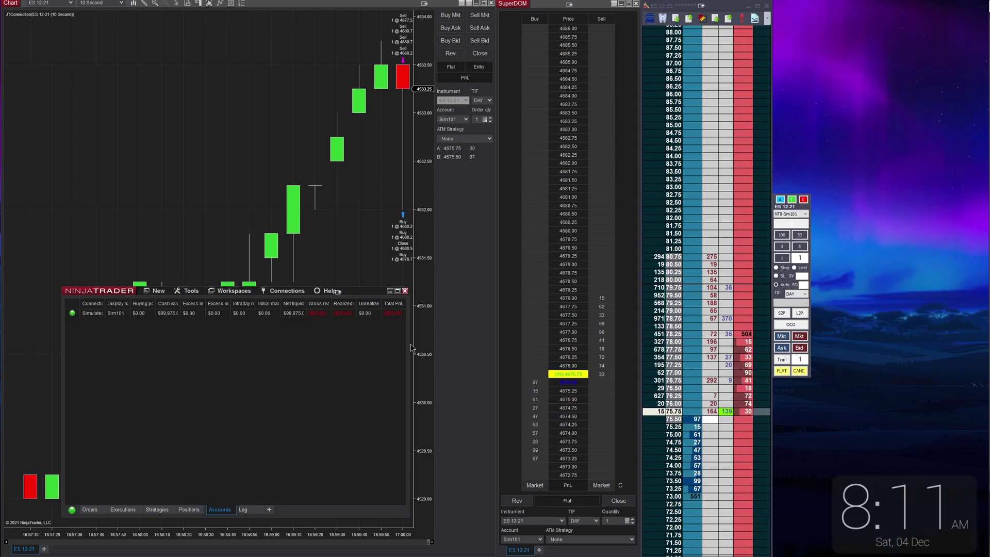
{"action": "left_click", "coordinate": [157, 292]}
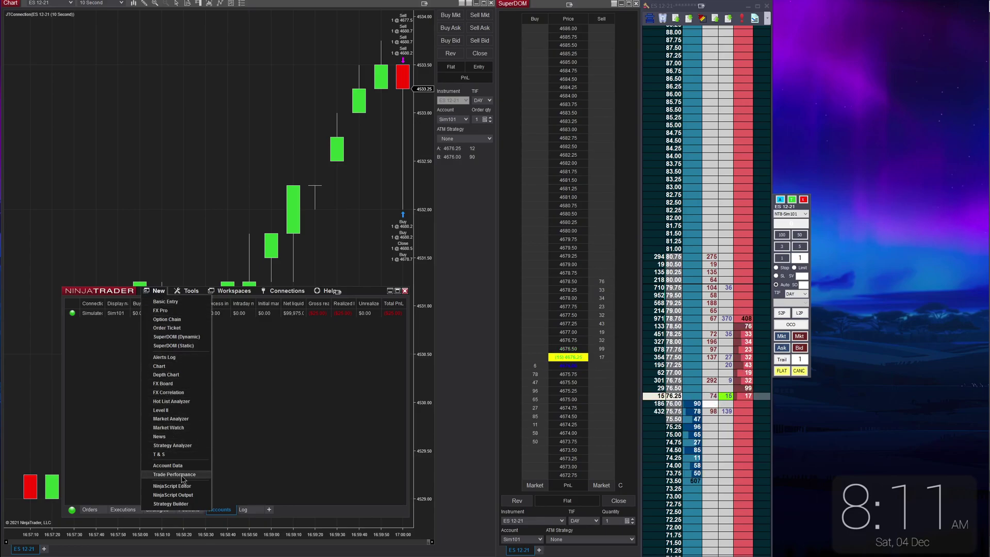
{"action": "left_click", "coordinate": [199, 475]}
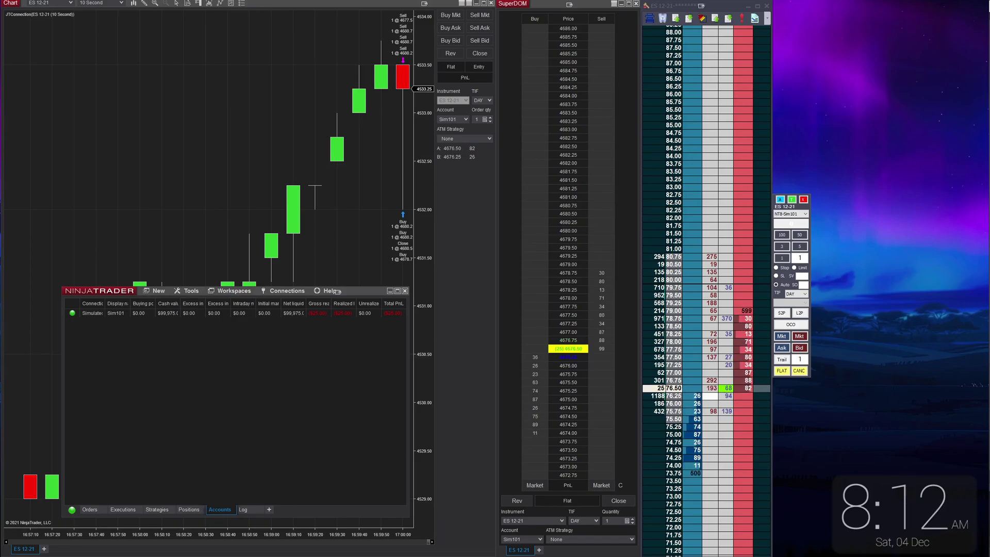
Place the Trade Performance report at the screen top, review it, then close it with Alt+F4.
{"action": "mouse_move", "coordinate": [952, 147]}
{"action": "left_mouse_down"}
{"action": "mouse_move", "coordinate": [851, 56]}
{"action": "mouse_move", "coordinate": [868, 32]}
{"action": "left_mouse_up"}
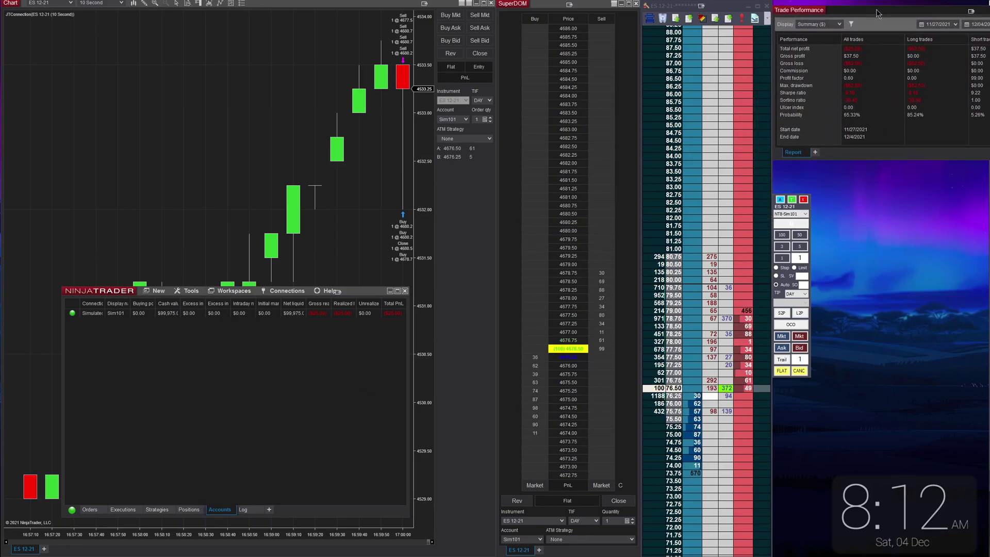
{"action": "left_click_drag", "start_coordinate": [876, 12], "coordinate": [878, 6]}
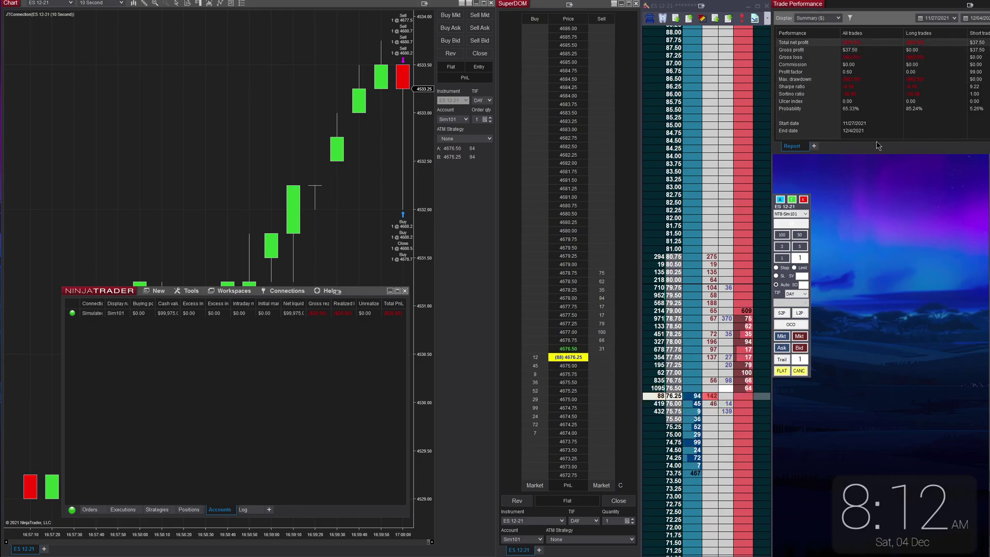
{"action": "scroll", "coordinate": [881, 116], "scroll_direction": "down", "scroll_amount": 2}
{"action": "scroll", "coordinate": [881, 120], "scroll_direction": "down", "scroll_amount": 1}
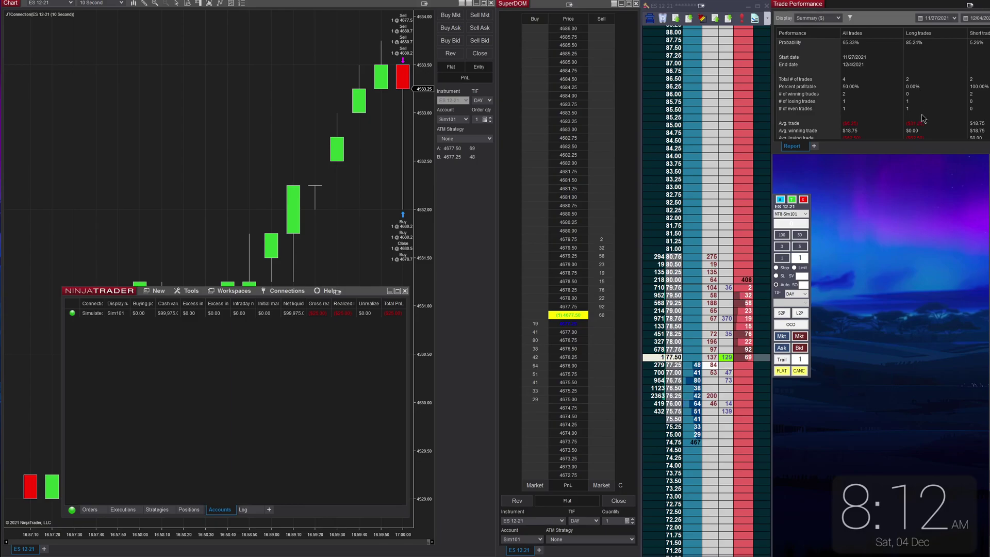
{"action": "scroll", "coordinate": [922, 116], "scroll_direction": "up", "scroll_amount": 3}
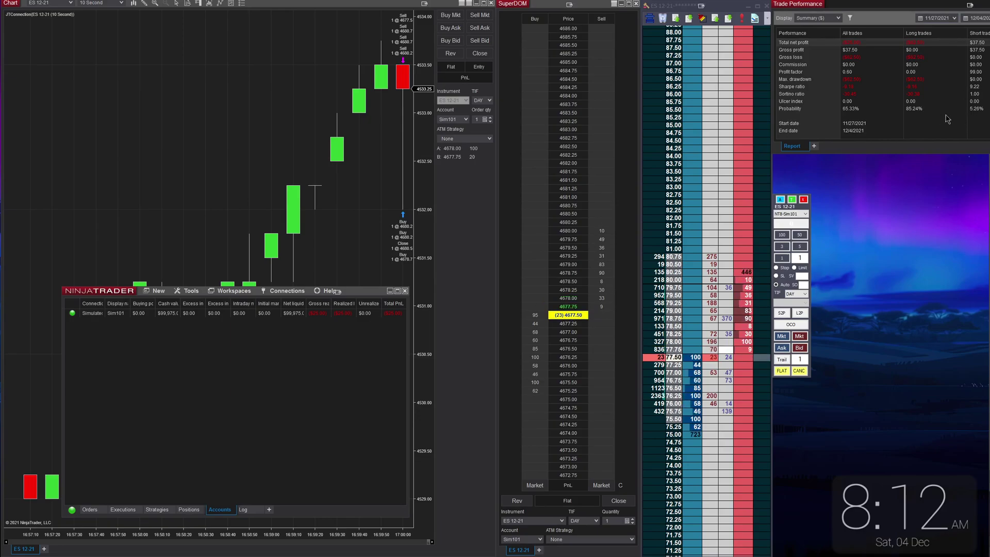
{"action": "scroll", "coordinate": [897, 101], "scroll_direction": "down", "scroll_amount": 5}
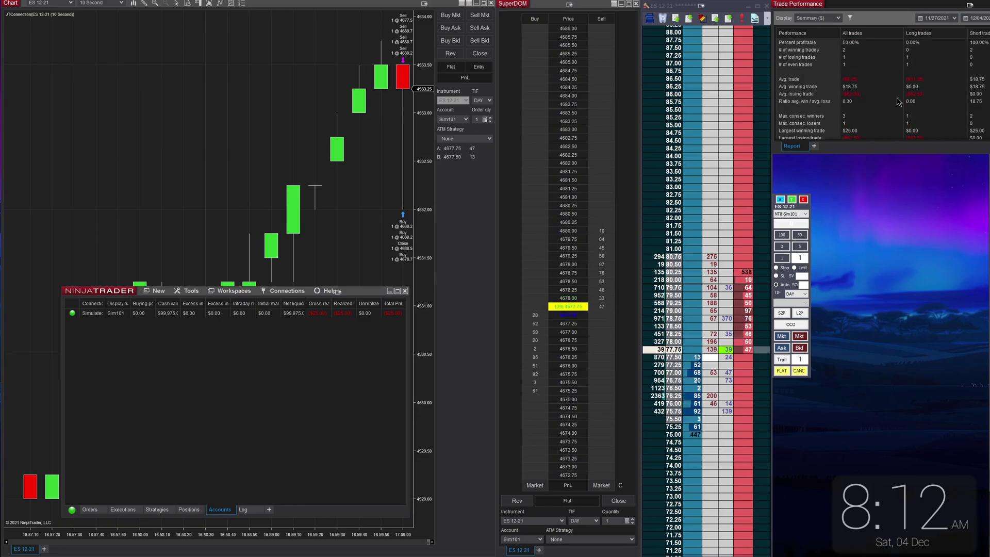
{"action": "scroll", "coordinate": [897, 101], "scroll_direction": "down", "scroll_amount": 1}
{"action": "scroll", "coordinate": [893, 105], "scroll_direction": "down", "scroll_amount": 1}
{"action": "scroll", "coordinate": [889, 107], "scroll_direction": "down", "scroll_amount": 1}
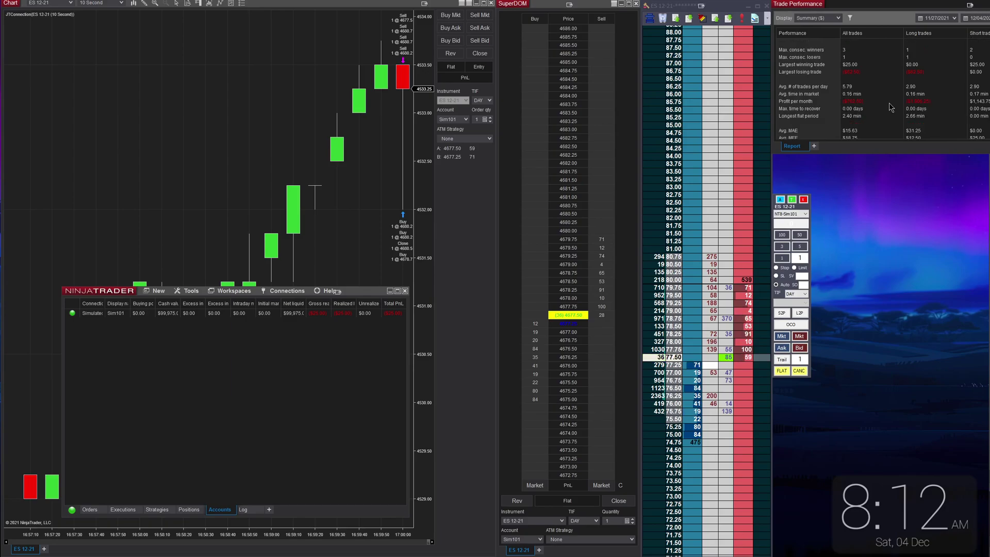
{"action": "scroll", "coordinate": [893, 116], "scroll_direction": "down", "scroll_amount": 1}
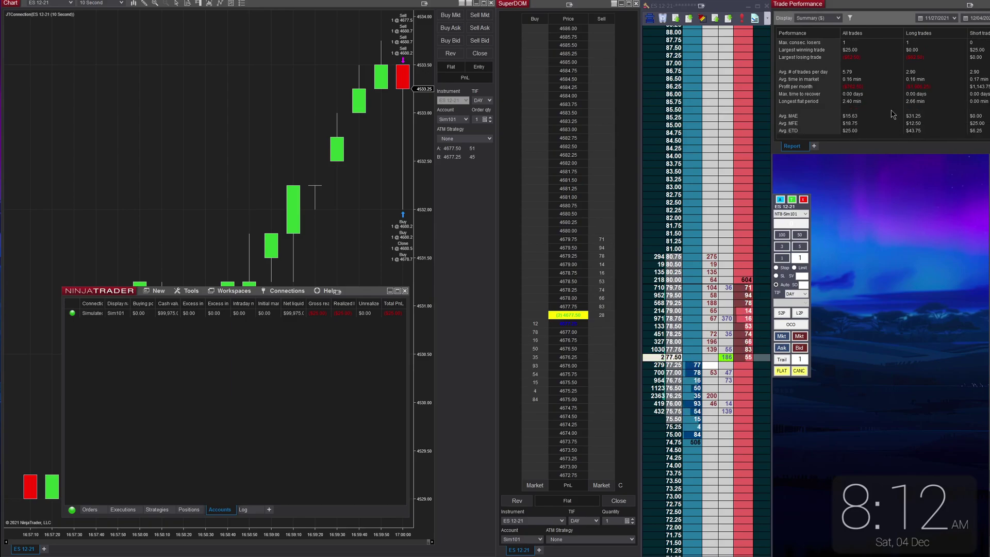
{"action": "scroll", "coordinate": [891, 116], "scroll_direction": "up", "scroll_amount": 10}
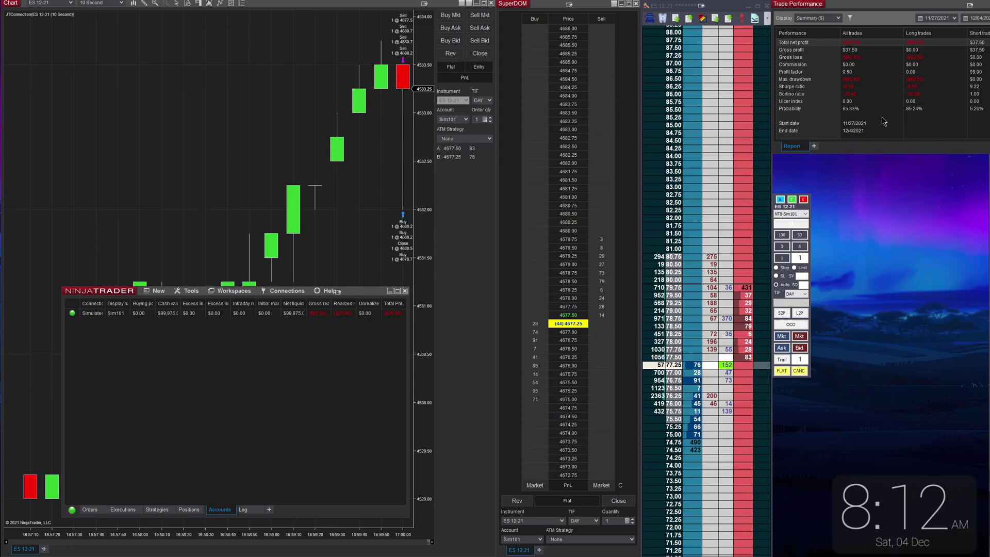
{"action": "key", "text": "alt+F4"}
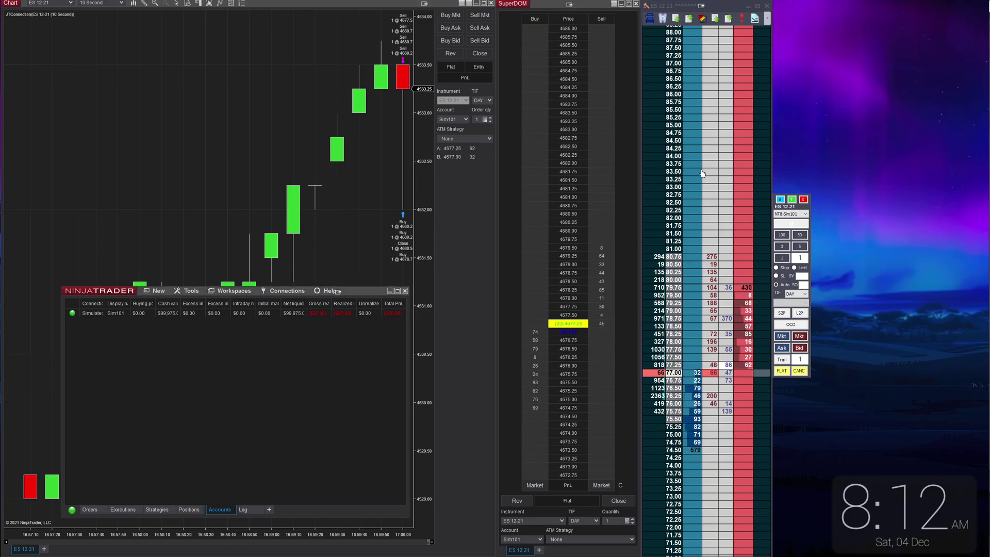
Reveal the chart and place one-lot buy limit at 4676.25 and sell limit at 4680.25.
{"action": "left_click", "coordinate": [254, 379]}
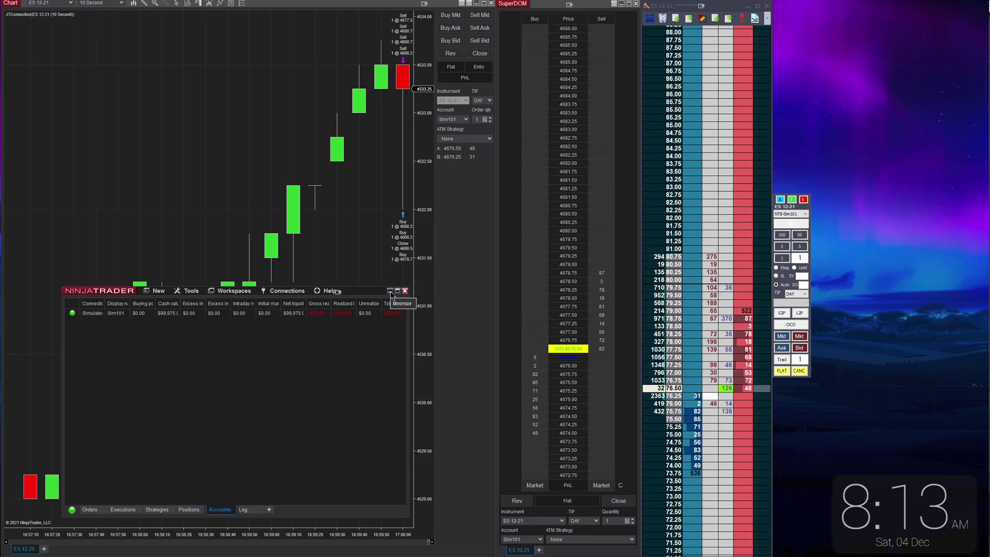
{"action": "left_click", "coordinate": [391, 291]}
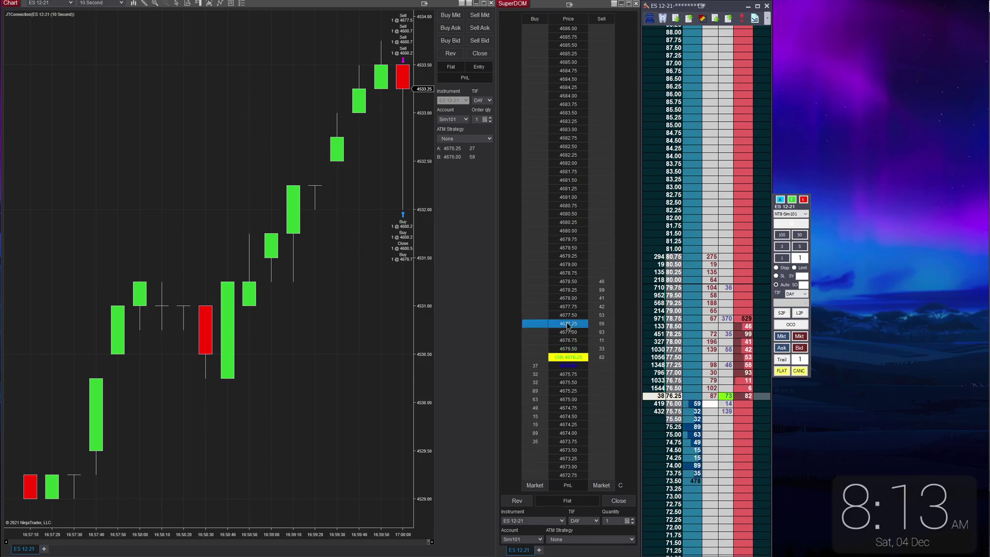
{"action": "left_click", "coordinate": [692, 395]}
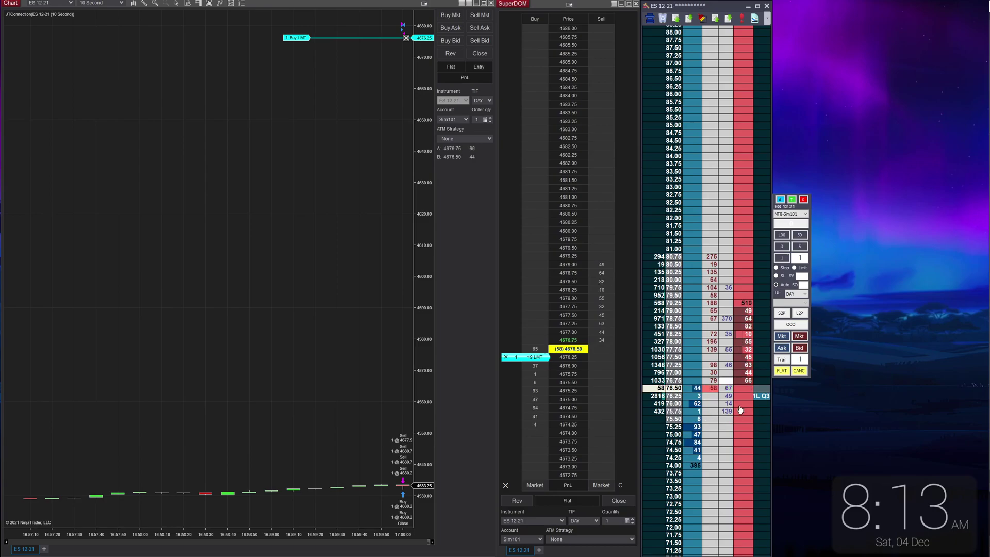
{"action": "left_click", "coordinate": [742, 271]}
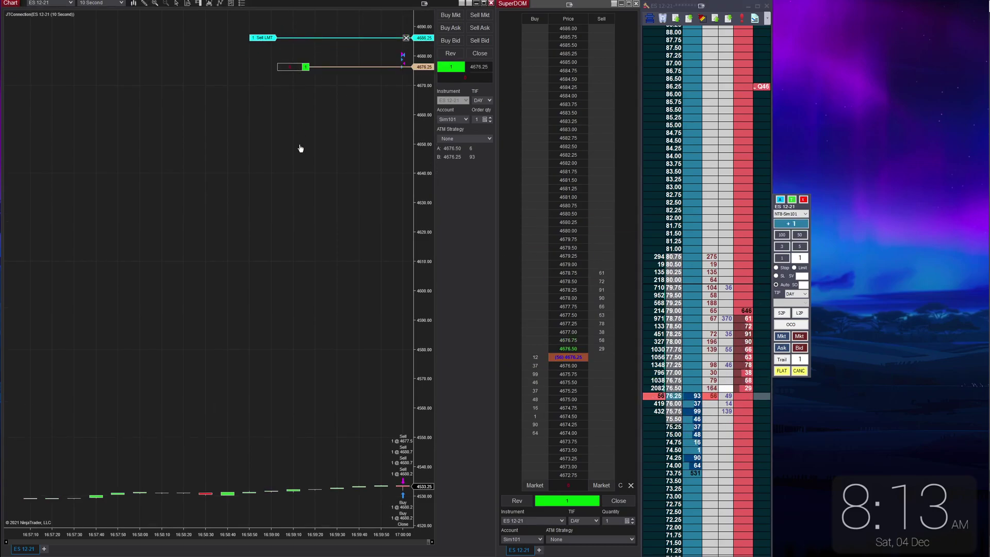
Confirm the pending sell limit order and drag it down to 4676.25 near market.
{"action": "mouse_move", "coordinate": [264, 38]}
{"action": "left_mouse_down"}
{"action": "mouse_move", "coordinate": [263, 19]}
{"action": "mouse_move", "coordinate": [263, 28]}
{"action": "left_mouse_up"}
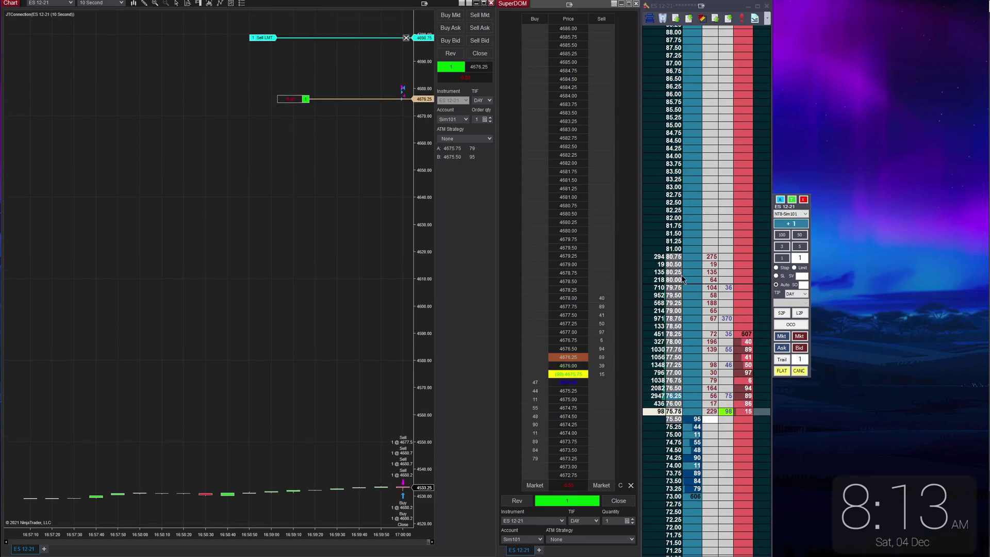
{"action": "scroll", "coordinate": [683, 276], "scroll_direction": "up", "scroll_amount": 10}
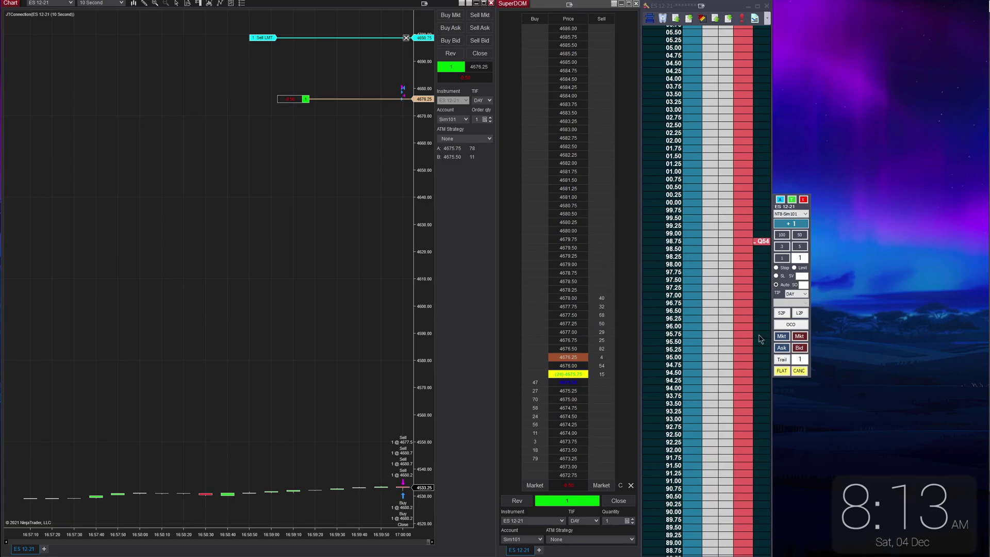
{"action": "scroll", "coordinate": [720, 327], "scroll_direction": "down", "scroll_amount": 8}
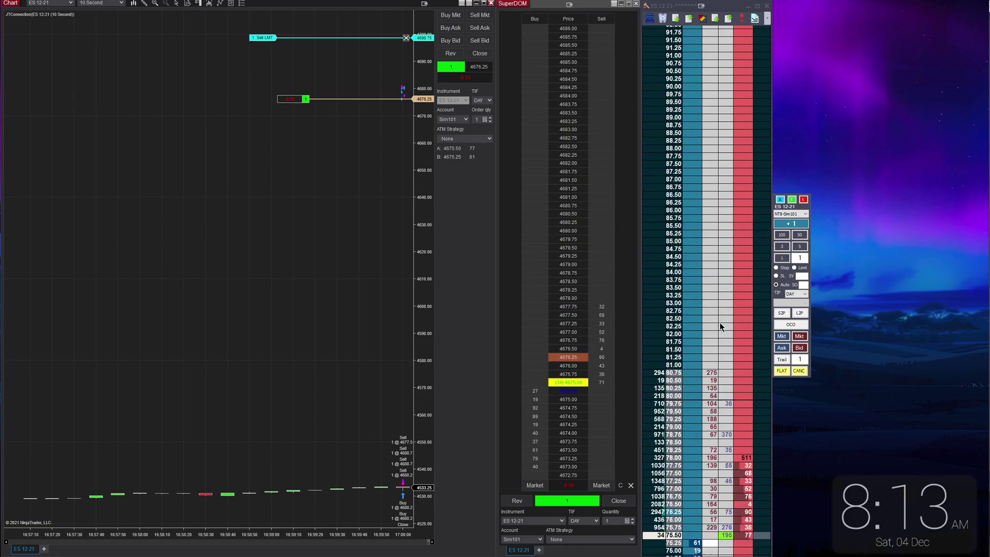
{"action": "scroll", "coordinate": [720, 326], "scroll_direction": "down", "scroll_amount": 3}
{"action": "scroll", "coordinate": [720, 327], "scroll_direction": "down", "scroll_amount": 1}
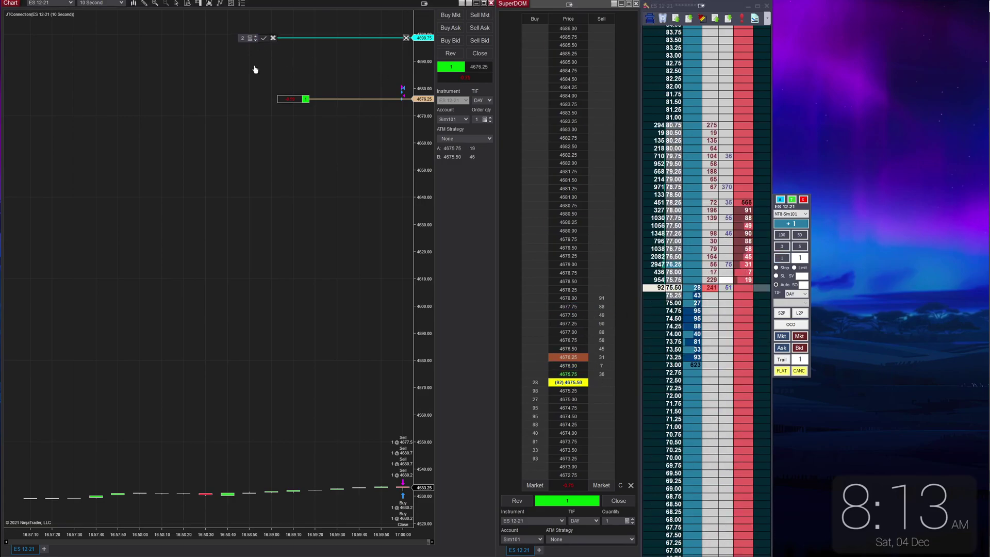
{"action": "left_click", "coordinate": [264, 37]}
{"action": "left_click_drag", "start_coordinate": [262, 37], "coordinate": [261, 96]}
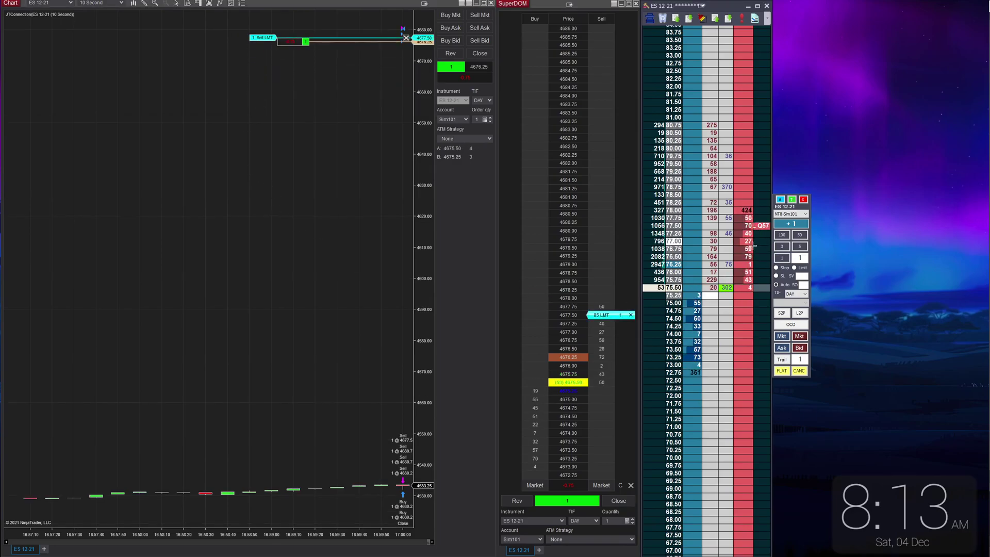
{"action": "left_click_drag", "start_coordinate": [753, 246], "coordinate": [753, 264]}
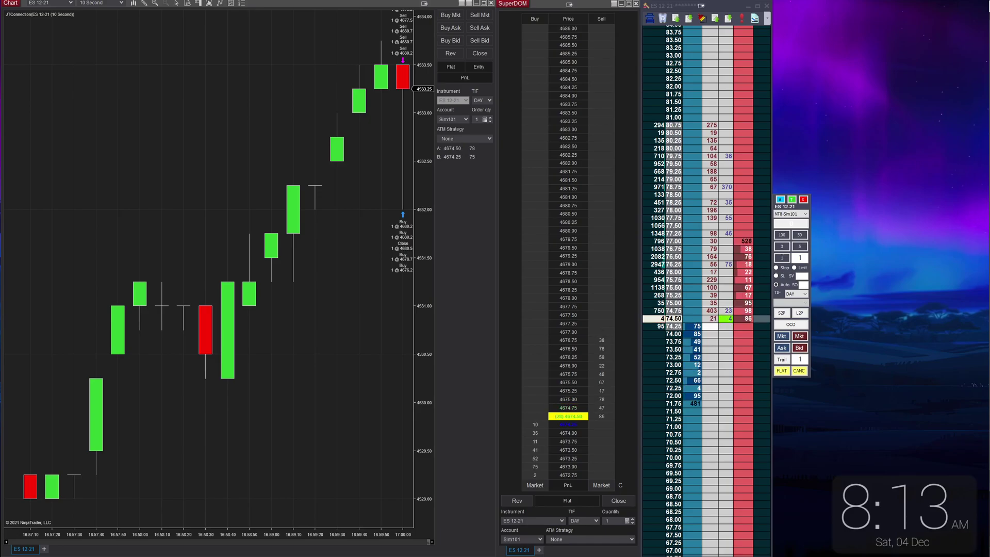
Switch to the Untitled workspace and answer 'Yes to all' to save and close the workspaces.
{"action": "key", "text": "alt+Tab"}
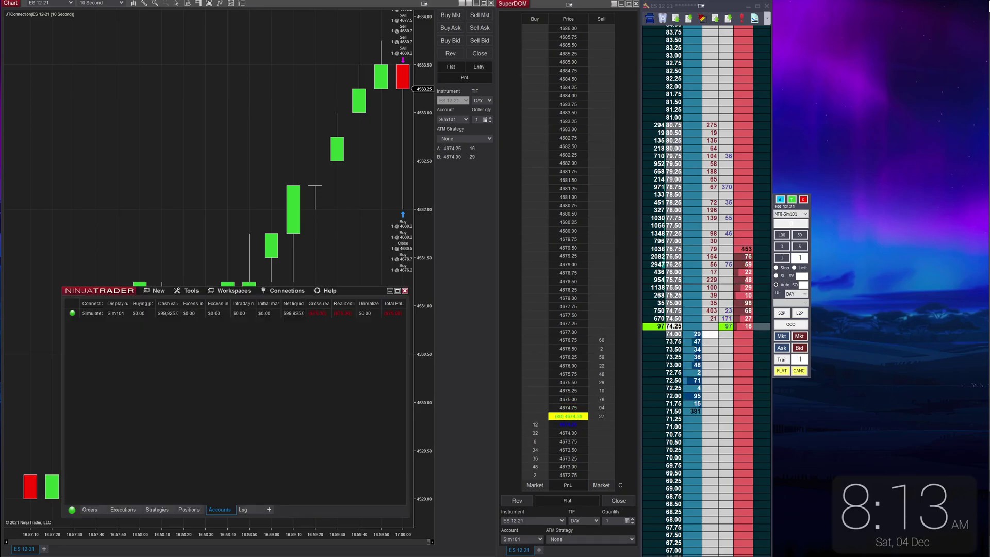
{"action": "left_click", "coordinate": [234, 291]}
{"action": "left_click", "coordinate": [250, 312]}
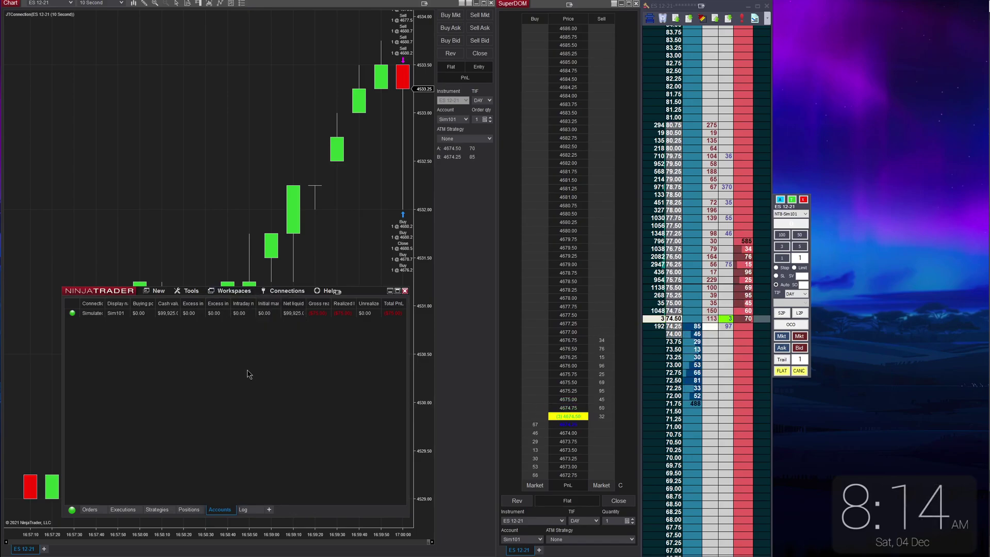
{"action": "left_click", "coordinate": [404, 292]}
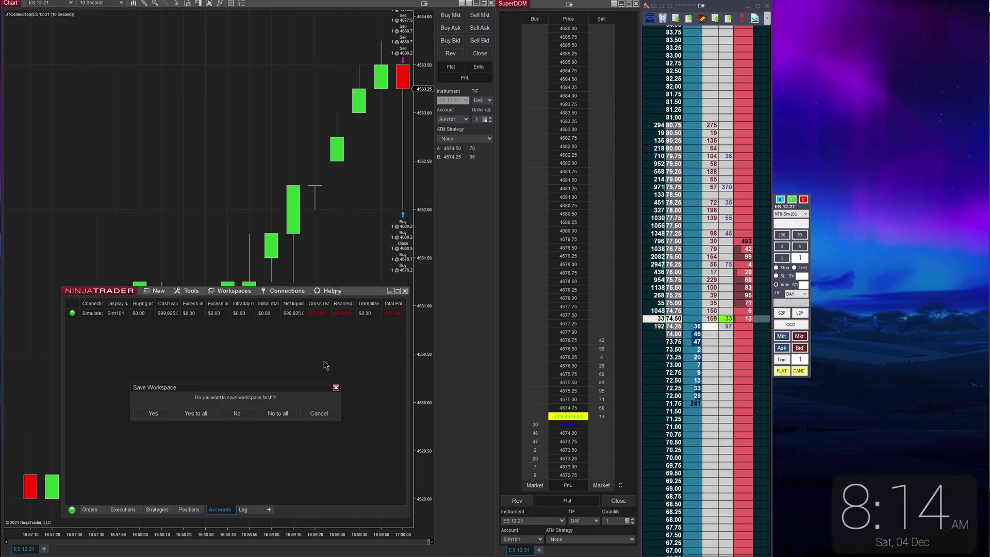
{"action": "left_click", "coordinate": [195, 415]}
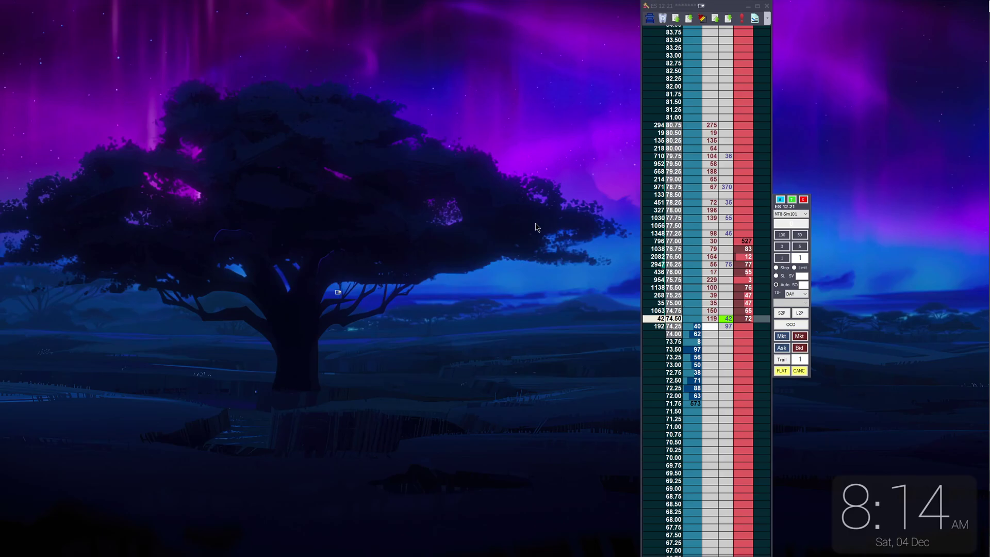
Dismiss the Rithmic connection error so the chart and SuperDOM reload.
{"action": "left_click", "coordinate": [551, 292]}
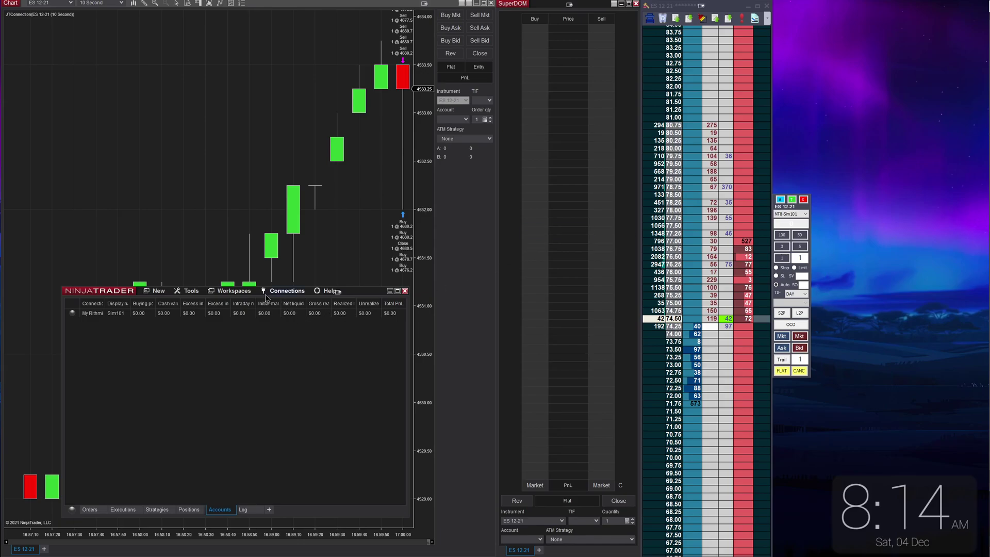
Reopen the connection settings, add a Rithmic entry and inspect its server system list.
{"action": "left_click", "coordinate": [185, 510]}
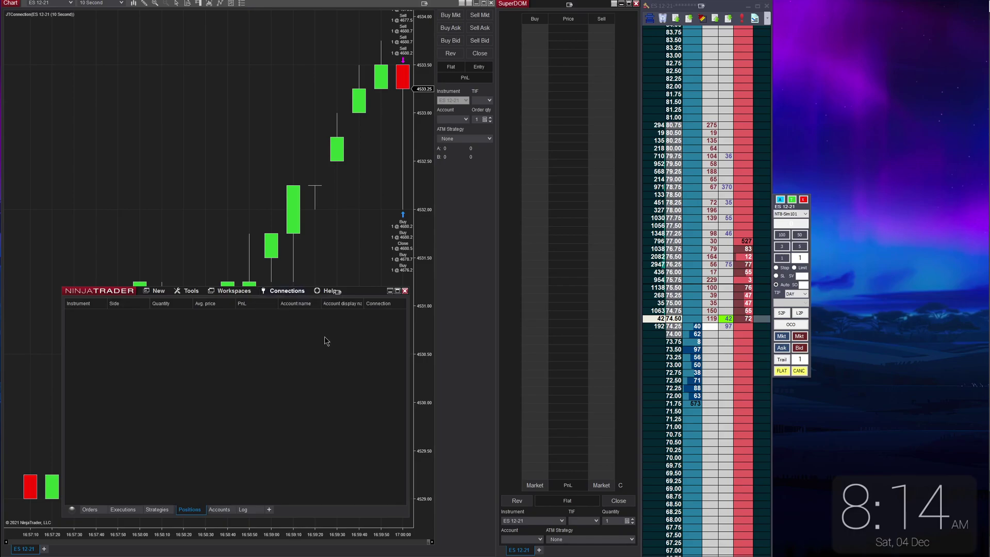
{"action": "left_click_drag", "start_coordinate": [202, 315], "coordinate": [448, 251]}
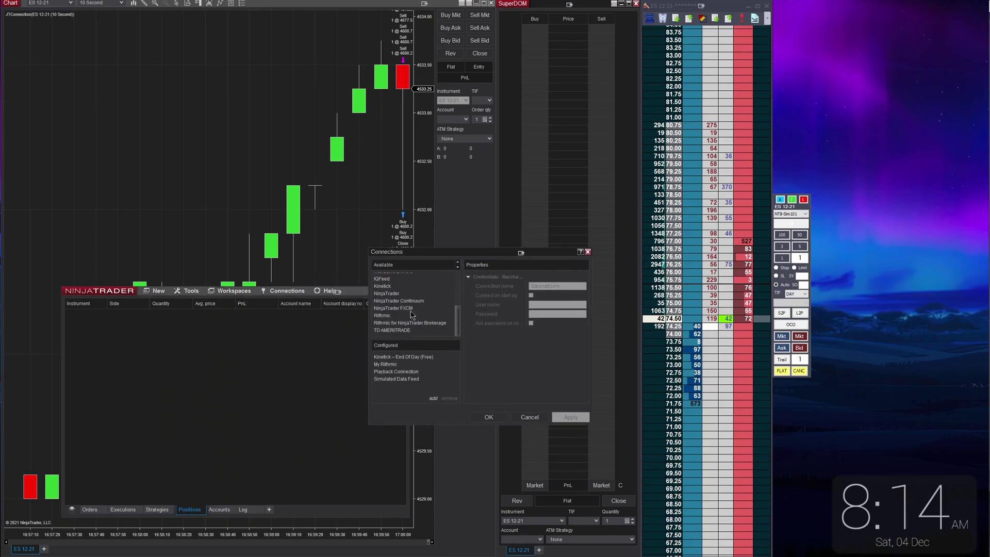
{"action": "scroll", "coordinate": [401, 317], "scroll_direction": "up", "scroll_amount": 5}
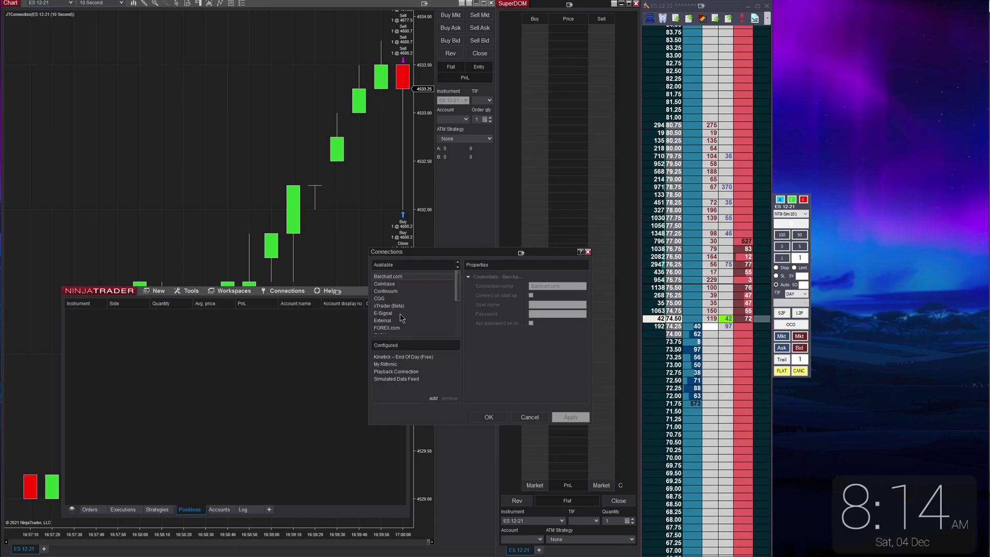
{"action": "left_click", "coordinate": [586, 252]}
{"action": "mouse_move", "coordinate": [286, 291]}
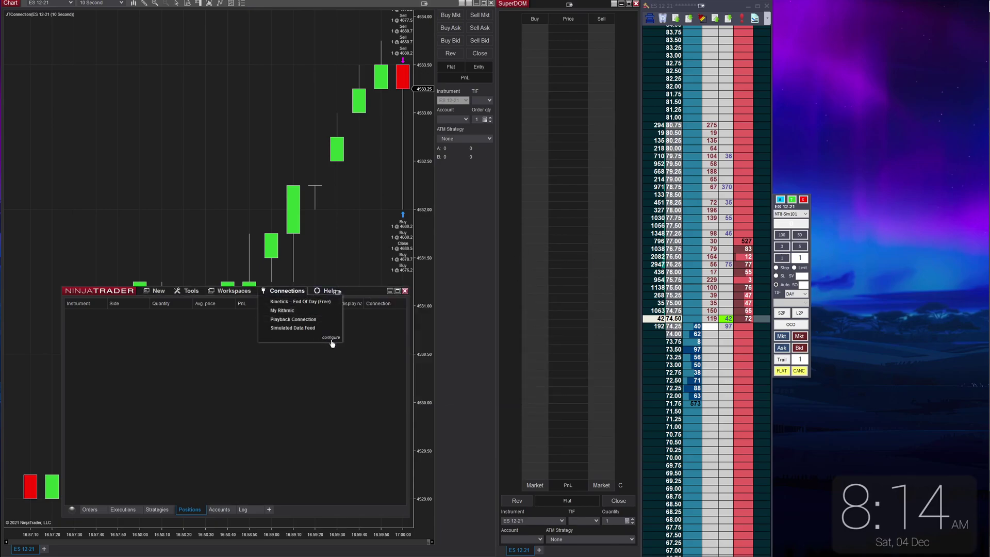
{"action": "left_click", "coordinate": [330, 338]}
{"action": "left_click_drag", "start_coordinate": [163, 355], "coordinate": [437, 267]}
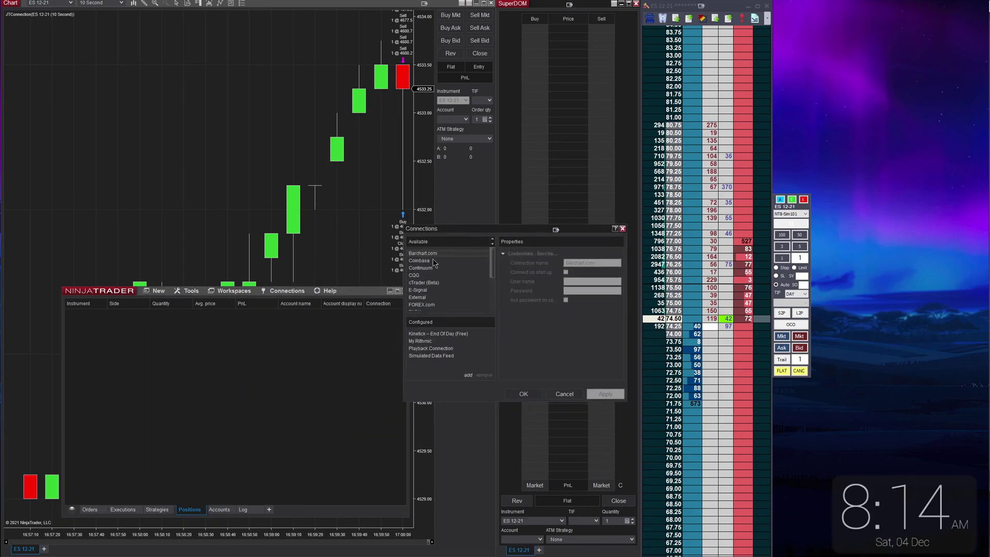
{"action": "scroll", "coordinate": [437, 267], "scroll_direction": "down", "scroll_amount": 5}
{"action": "left_click", "coordinate": [435, 293]}
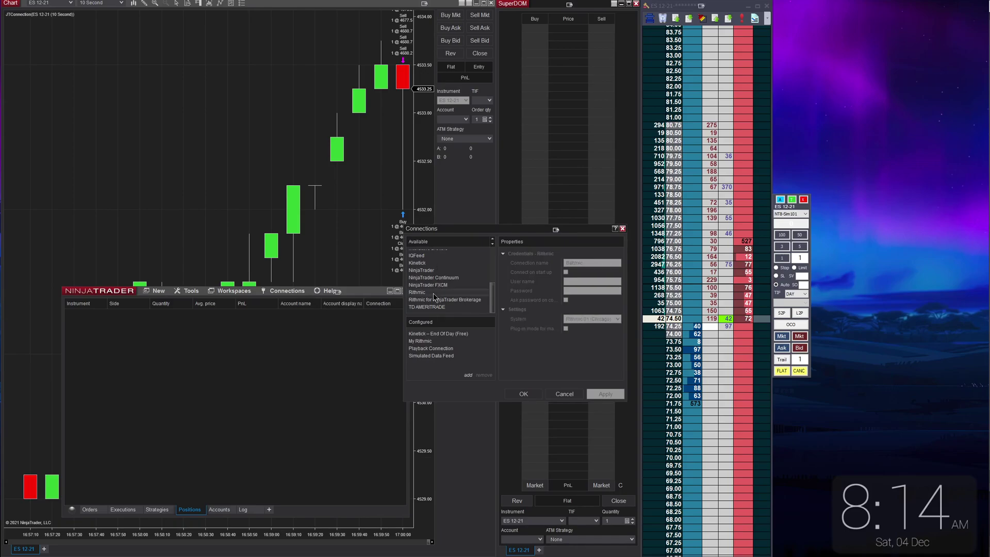
{"action": "left_click", "coordinate": [468, 376]}
{"action": "left_click", "coordinate": [574, 282]}
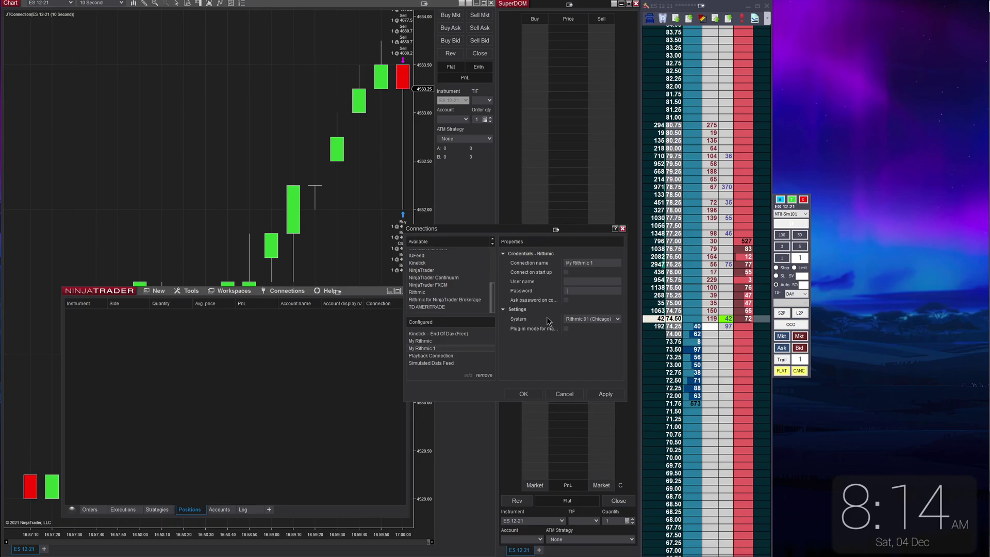
{"action": "left_click", "coordinate": [616, 319]}
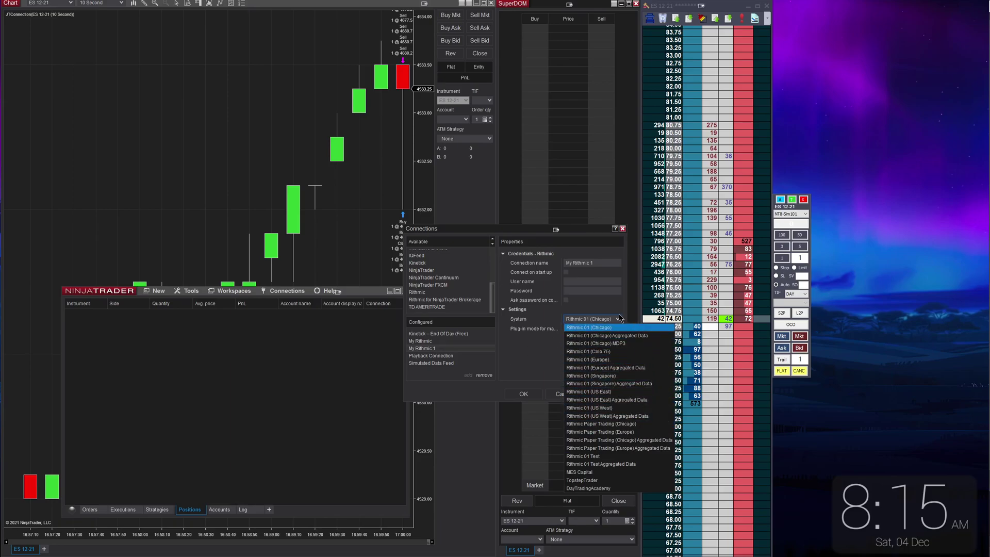
{"action": "left_click", "coordinate": [515, 357]}
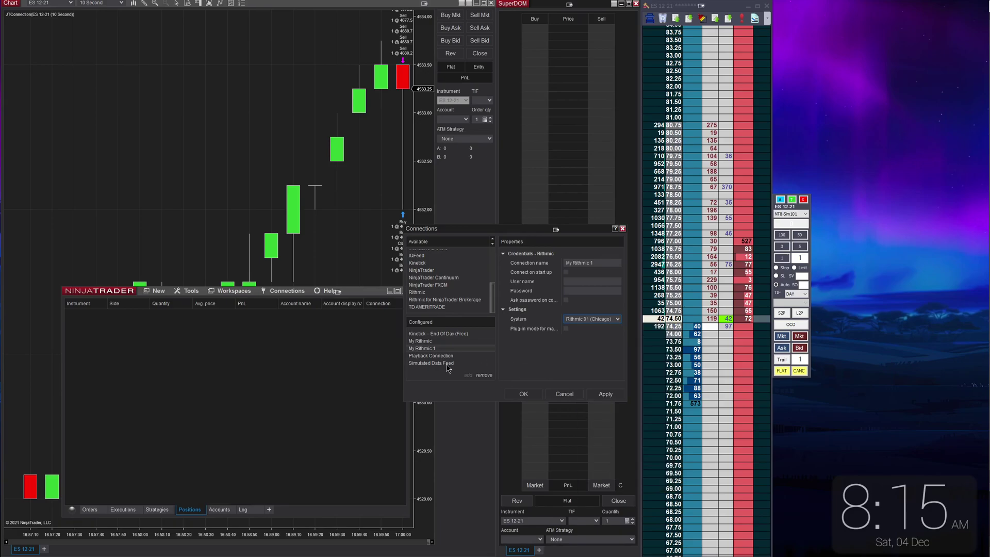
Remove the extra My Rithmic 1 entry and set My Rithmic's system to Rithmic Paper Trading (Chicago).
{"action": "left_click", "coordinate": [485, 376]}
{"action": "left_click", "coordinate": [431, 341]}
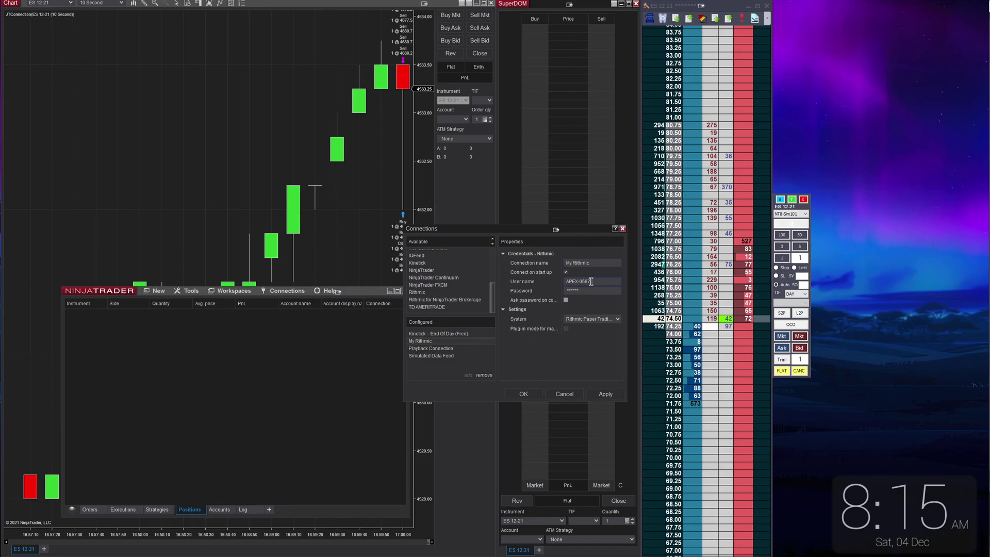
{"action": "left_click", "coordinate": [603, 319]}
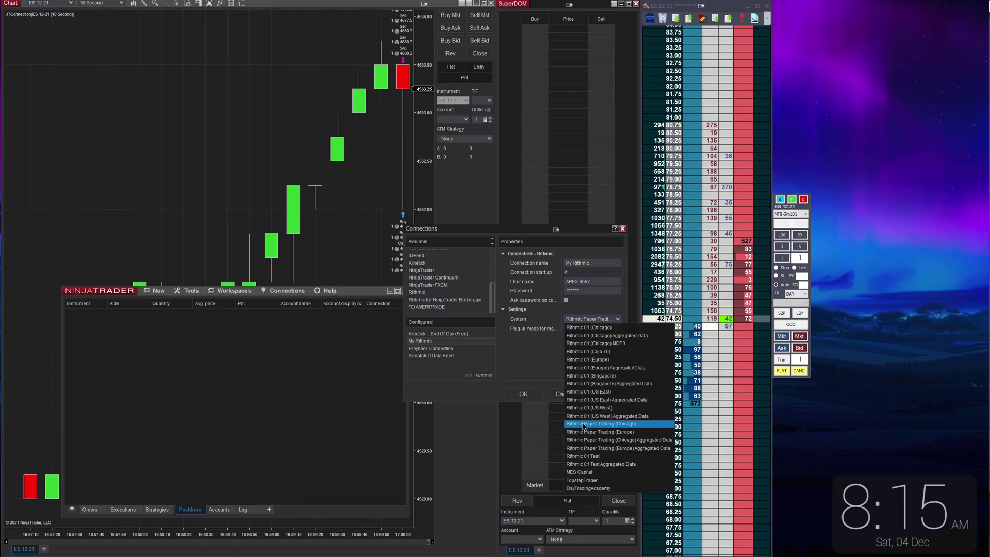
{"action": "left_click", "coordinate": [571, 424]}
{"action": "left_click", "coordinate": [524, 394]}
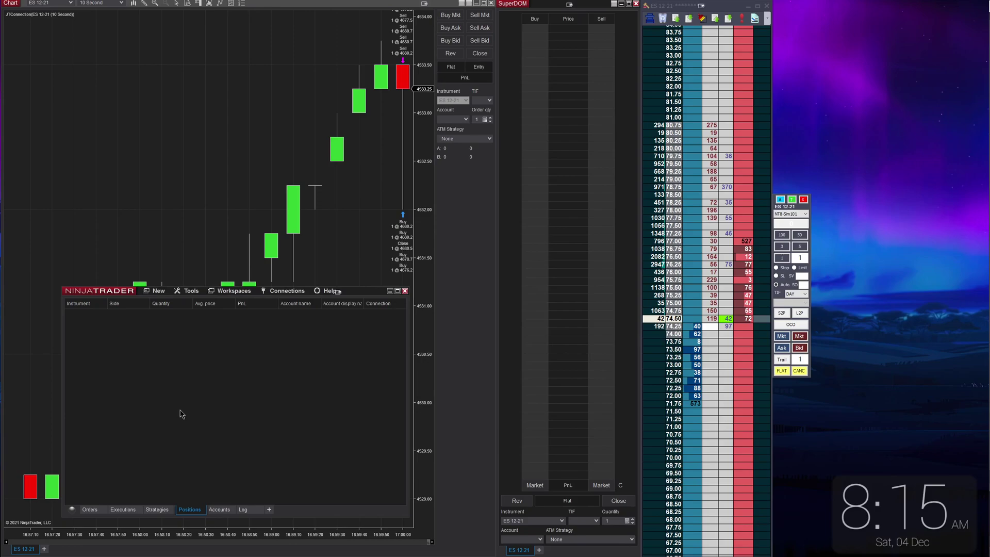
Connect to My Rithmic from the Connections menu so the SuperDOM fills with ES prices.
{"action": "left_click", "coordinate": [390, 291]}
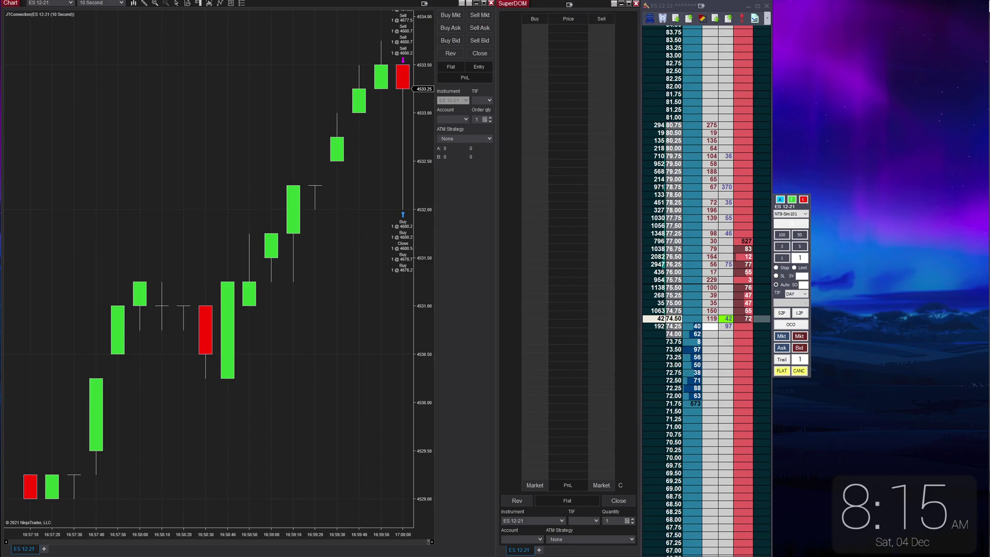
{"action": "key", "text": "alt+Tab"}
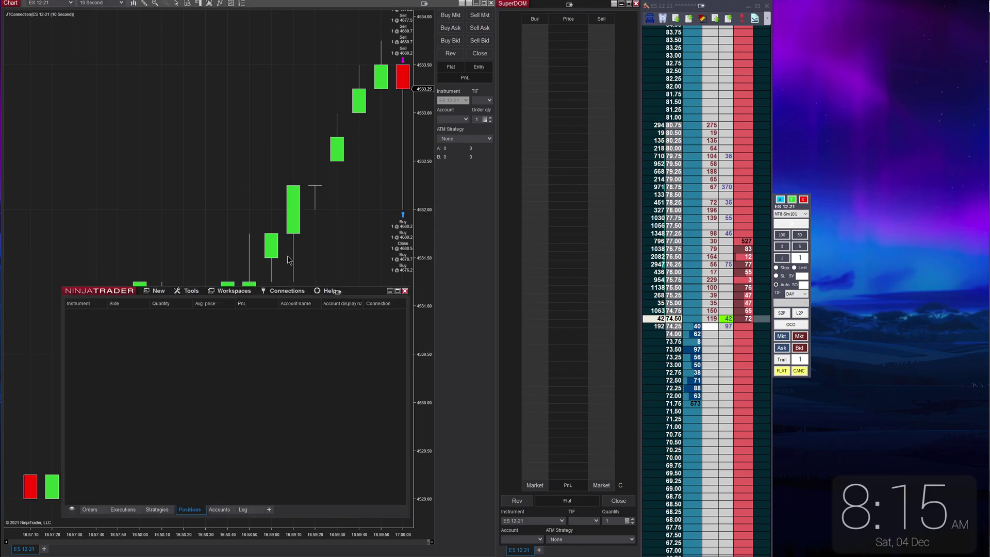
{"action": "left_click", "coordinate": [283, 290]}
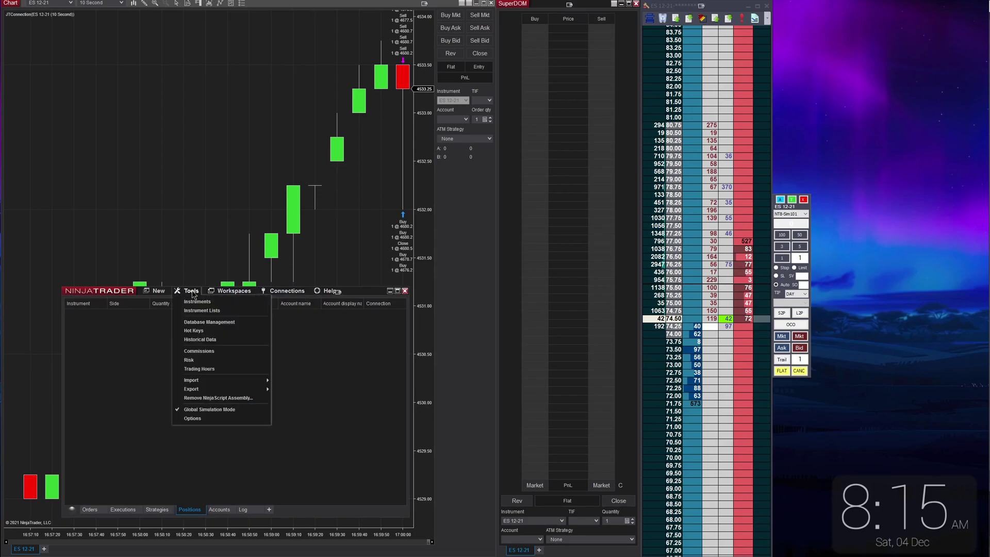
{"action": "left_click", "coordinate": [293, 324]}
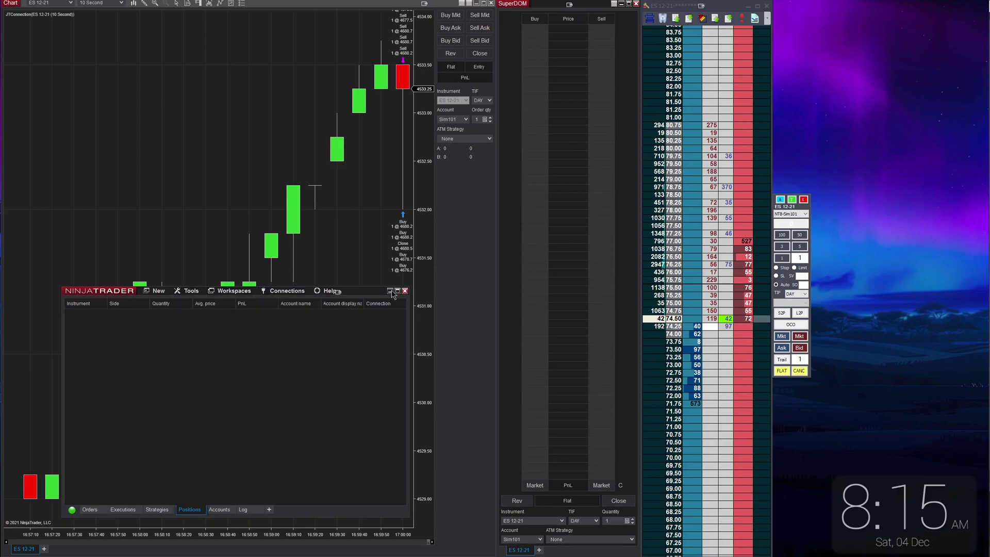
{"action": "left_click", "coordinate": [216, 83]}
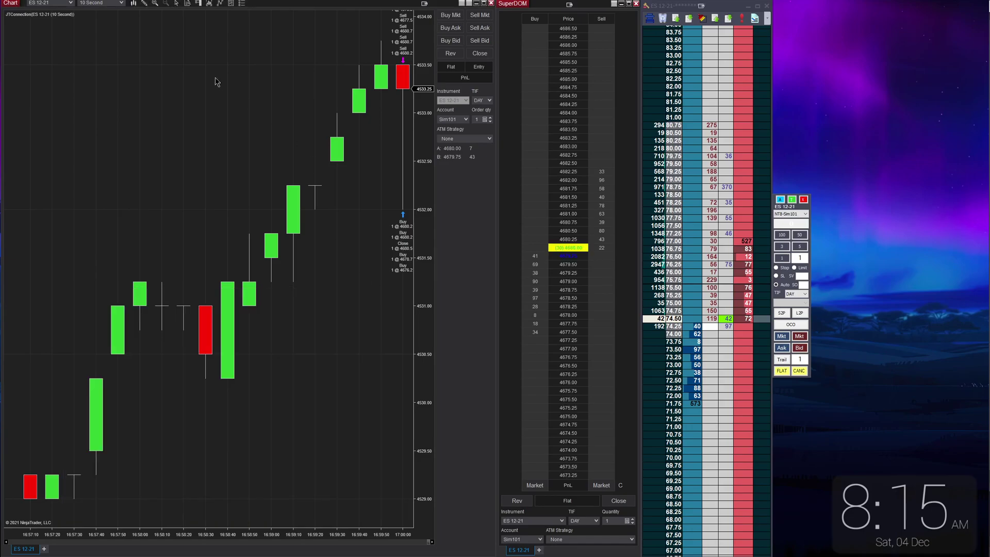
Start a custom ATM strategy with quantity 2 and two profit targets of one contract each.
{"action": "left_click", "coordinate": [488, 139]}
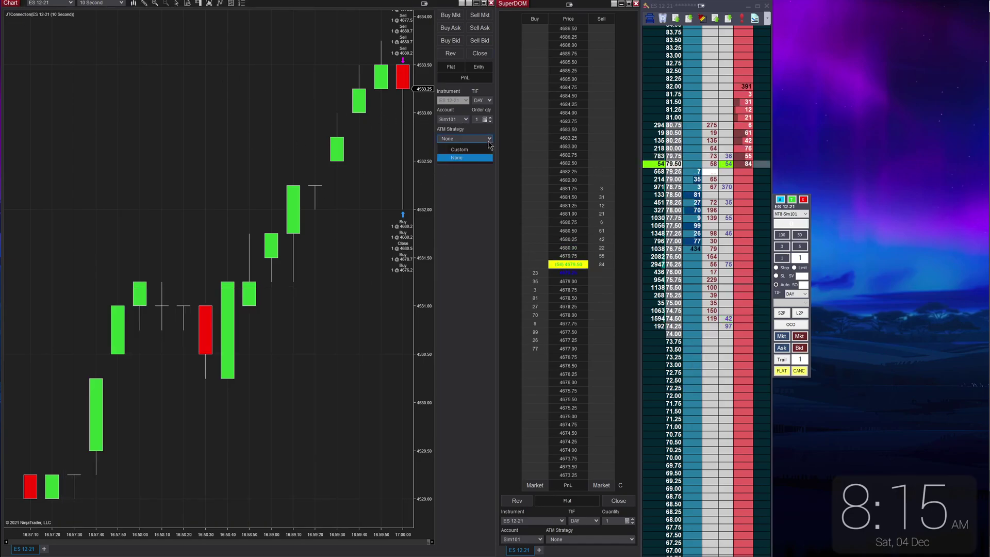
{"action": "left_click", "coordinate": [456, 151]}
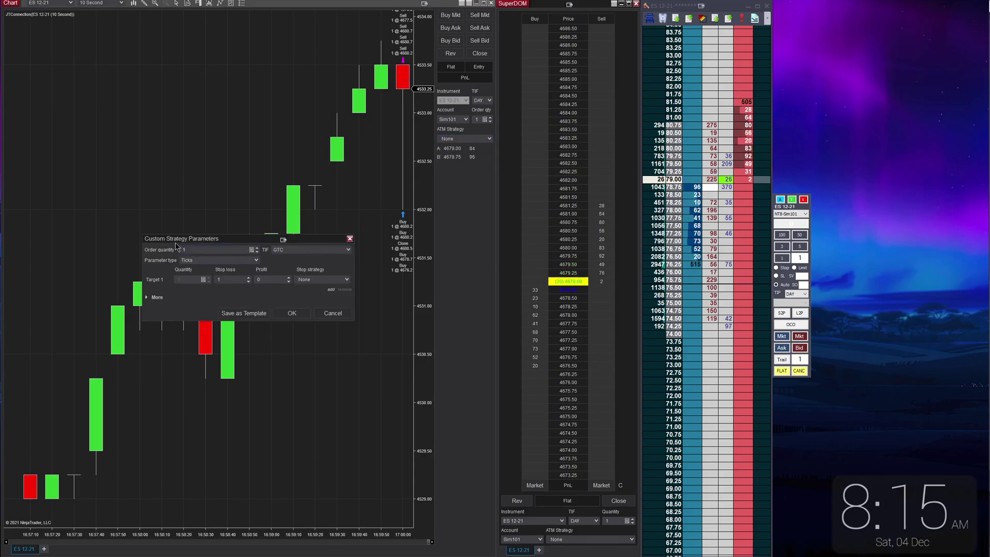
{"action": "left_click", "coordinate": [256, 248]}
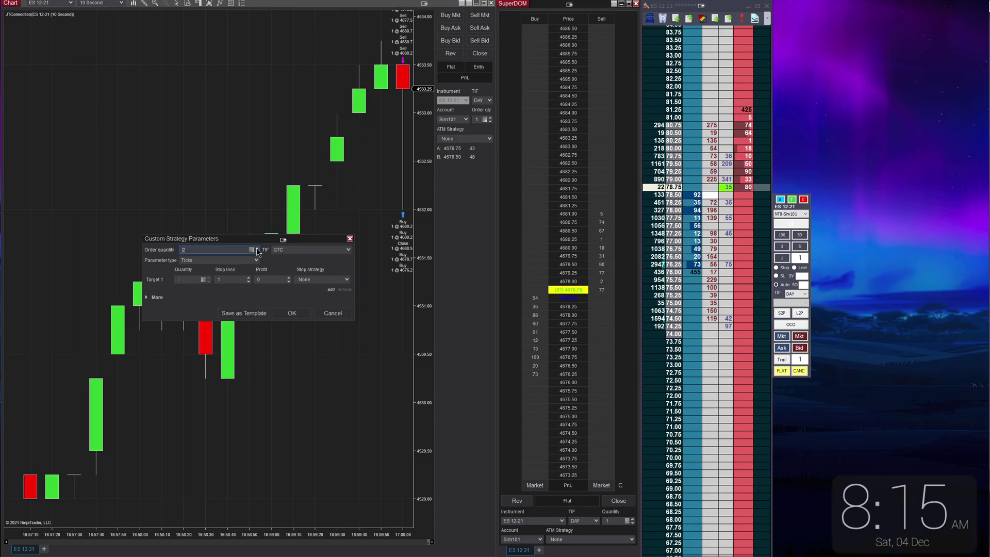
{"action": "left_click", "coordinate": [330, 291]}
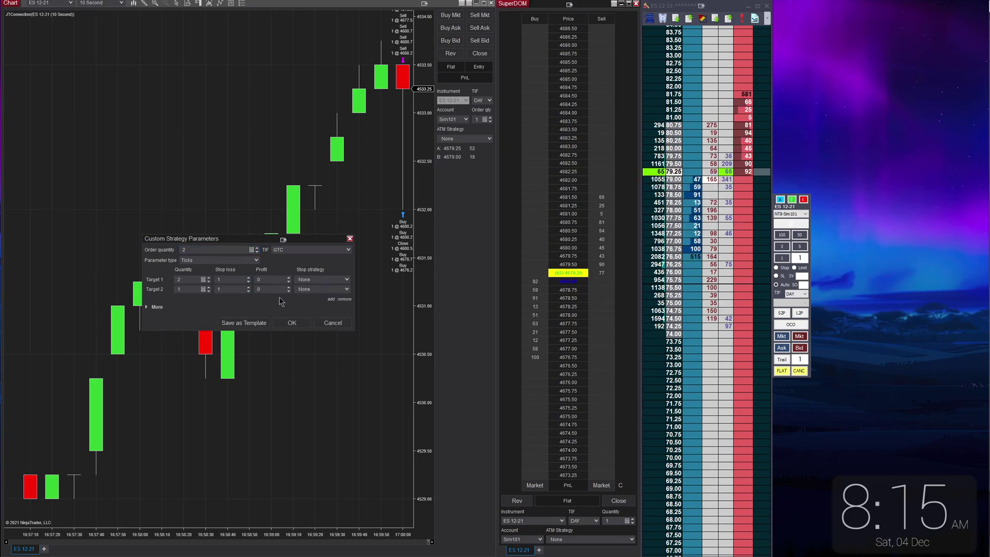
{"action": "left_click", "coordinate": [209, 283]}
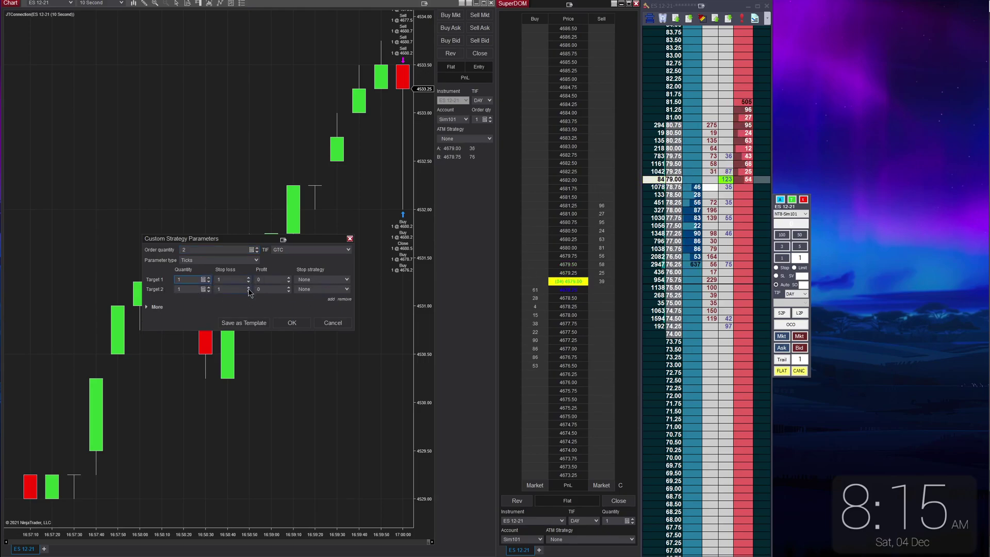
Set both targets' stop loss to 3 ticks and profit targets to 2 and 4 ticks.
{"action": "left_click", "coordinate": [249, 288]}
{"action": "left_click", "coordinate": [249, 278]}
{"action": "left_click", "coordinate": [249, 277]}
{"action": "left_click", "coordinate": [248, 277]}
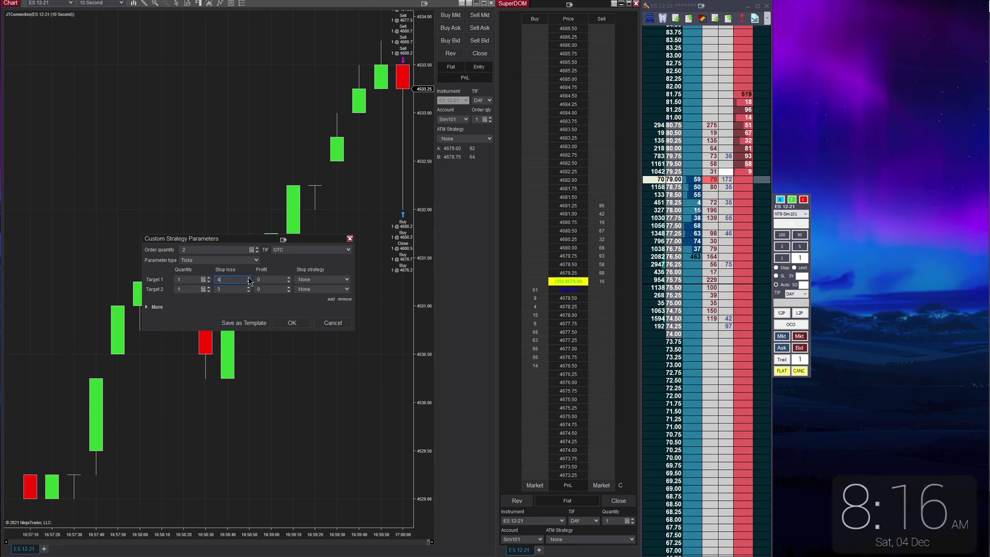
{"action": "left_click", "coordinate": [248, 283]}
{"action": "left_click", "coordinate": [288, 279]}
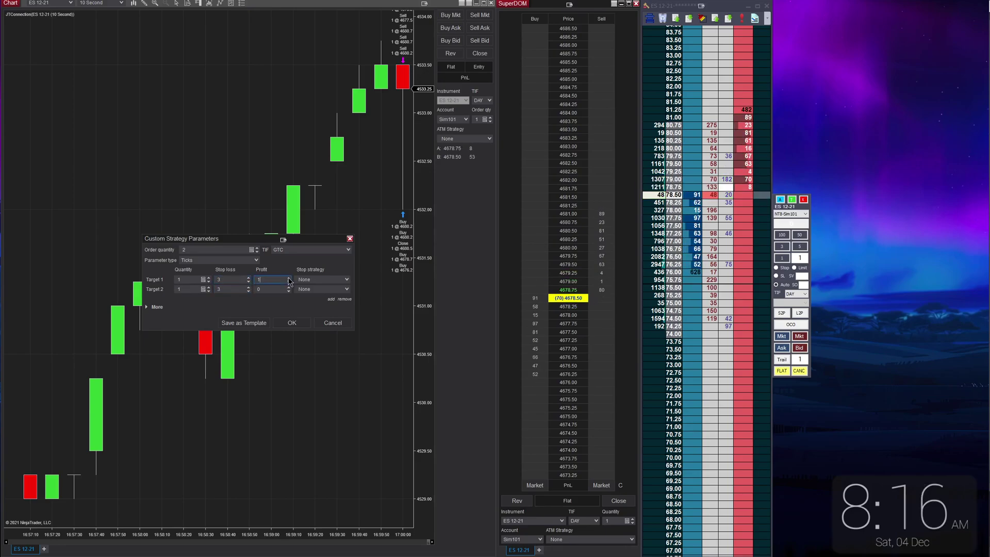
{"action": "left_click", "coordinate": [289, 288]}
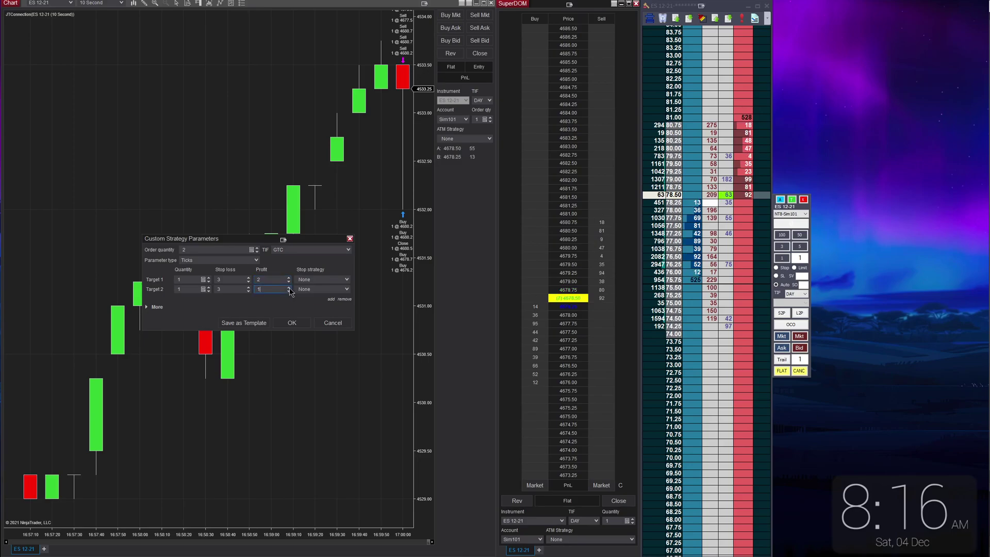
{"action": "left_click", "coordinate": [288, 286]}
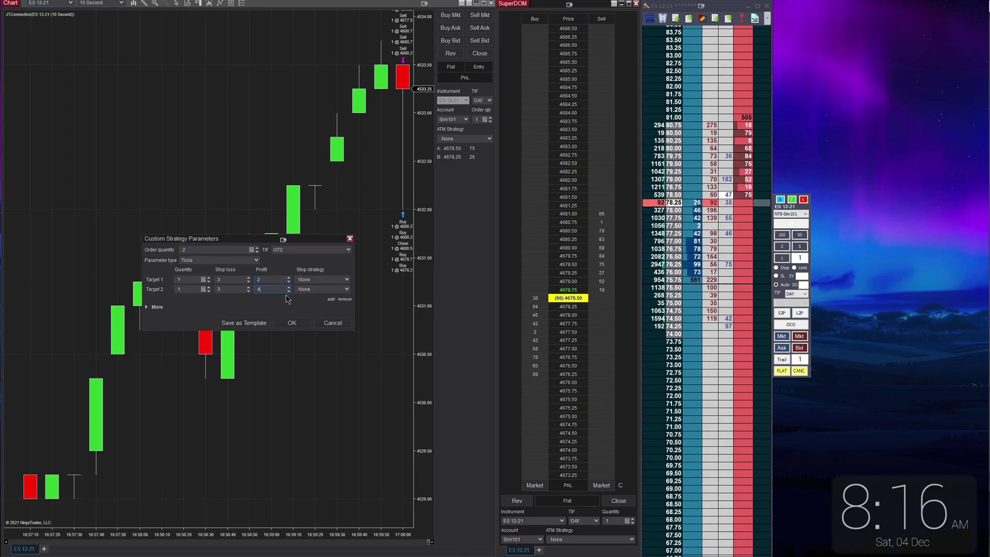
Save the strategy as a template named TEst.
{"action": "left_click", "coordinate": [245, 324]}
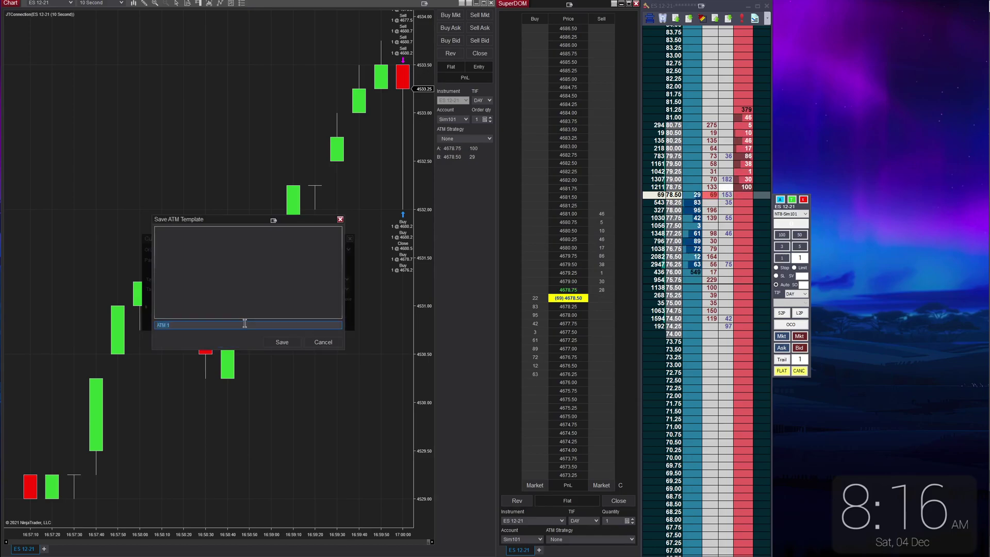
{"action": "type", "text": "TEst"}
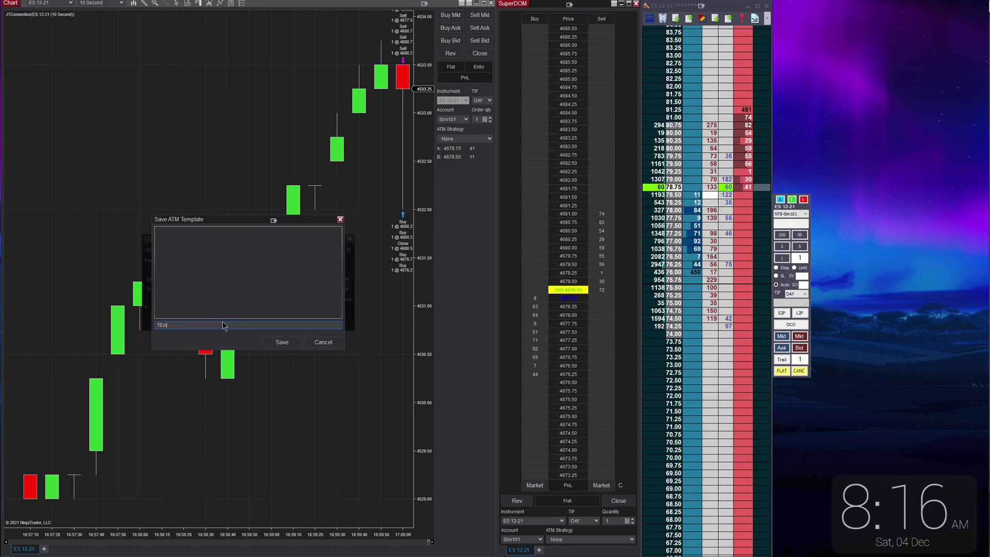
{"action": "left_click", "coordinate": [297, 342]}
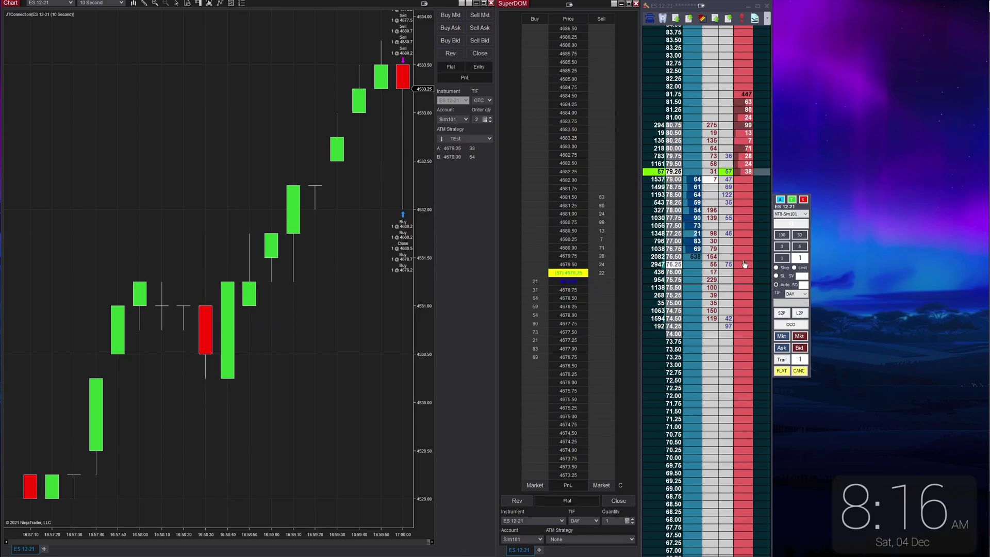
Buy 2 ES contracts at market with TEst, lower the target to 4680.00, then close the position.
{"action": "left_click", "coordinate": [448, 15]}
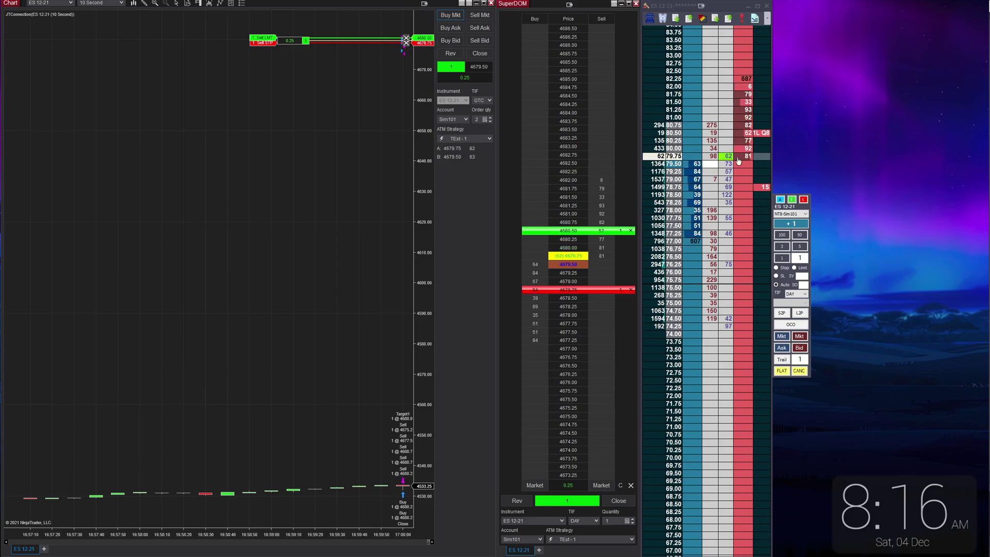
{"action": "left_click_drag", "start_coordinate": [746, 132], "coordinate": [746, 148]}
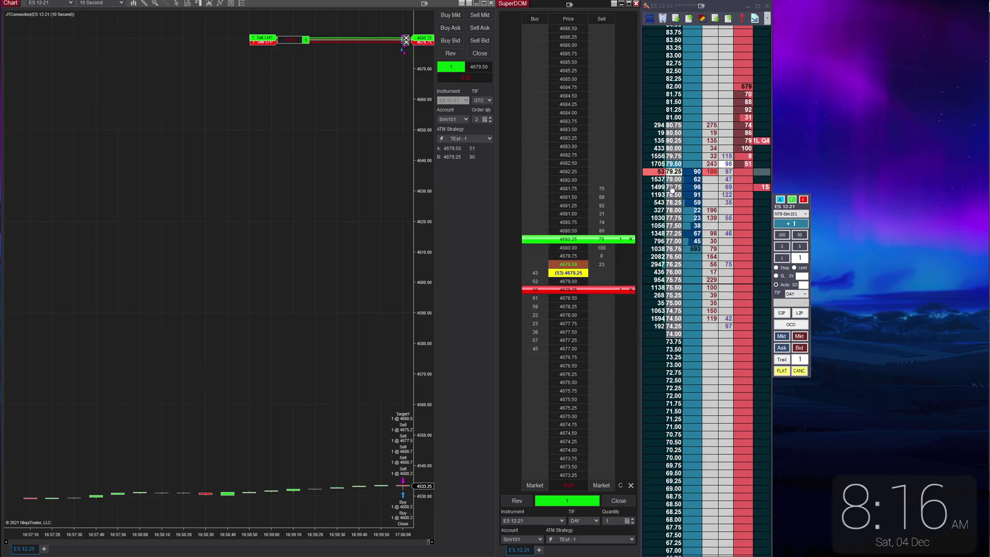
{"action": "left_click", "coordinate": [405, 41]}
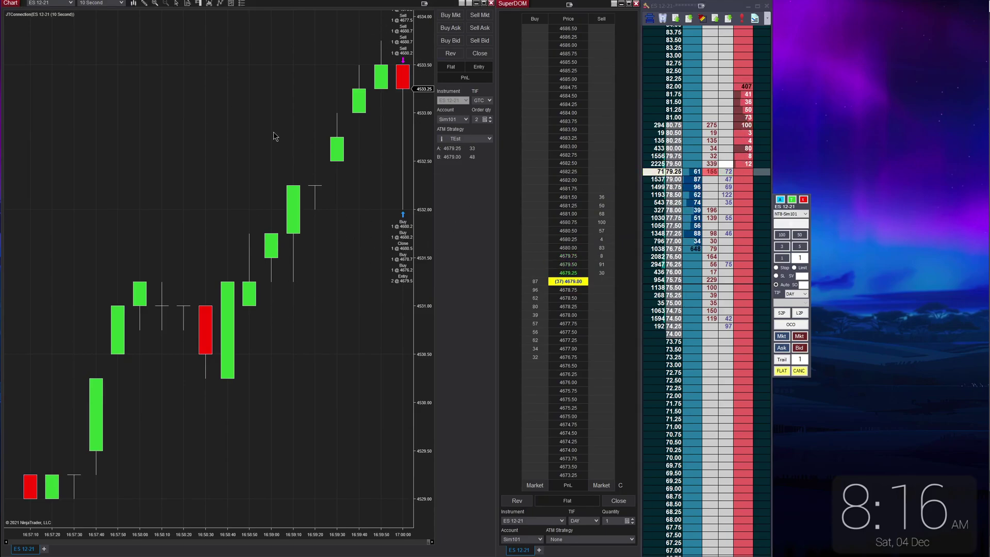
Reopen the TEst strategy parameters and give Target 2 a Custom stop strategy.
{"action": "left_click", "coordinate": [488, 139]}
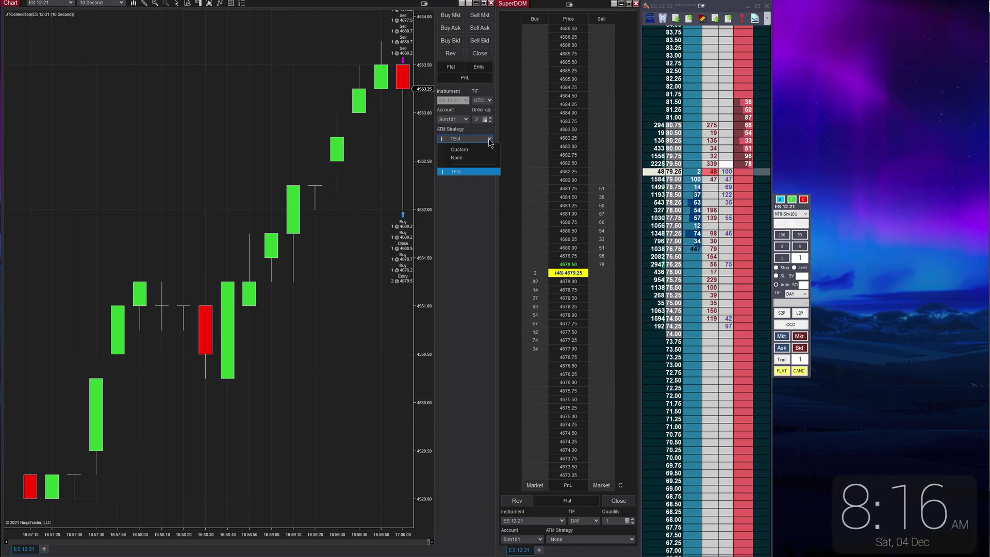
{"action": "left_click", "coordinate": [474, 171]}
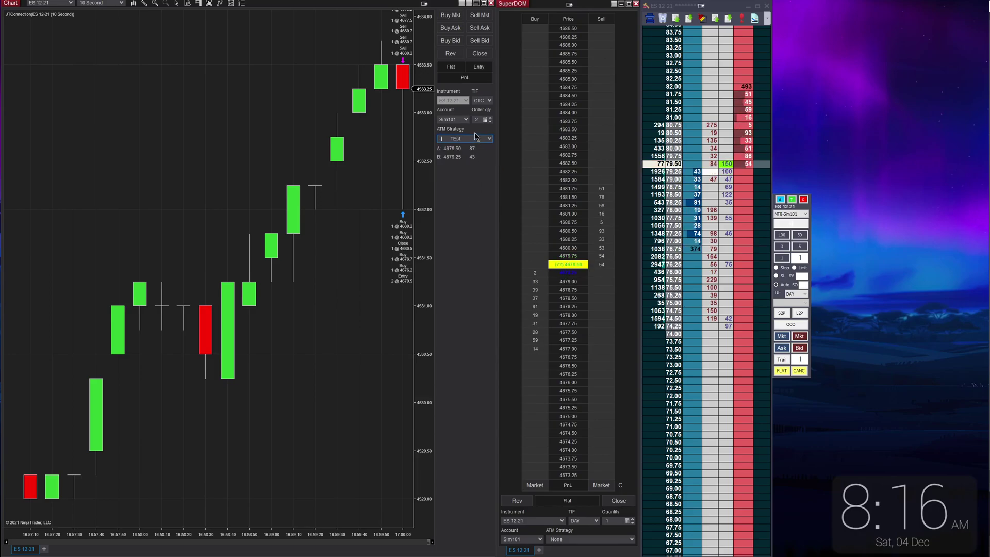
{"action": "left_click", "coordinate": [480, 140]}
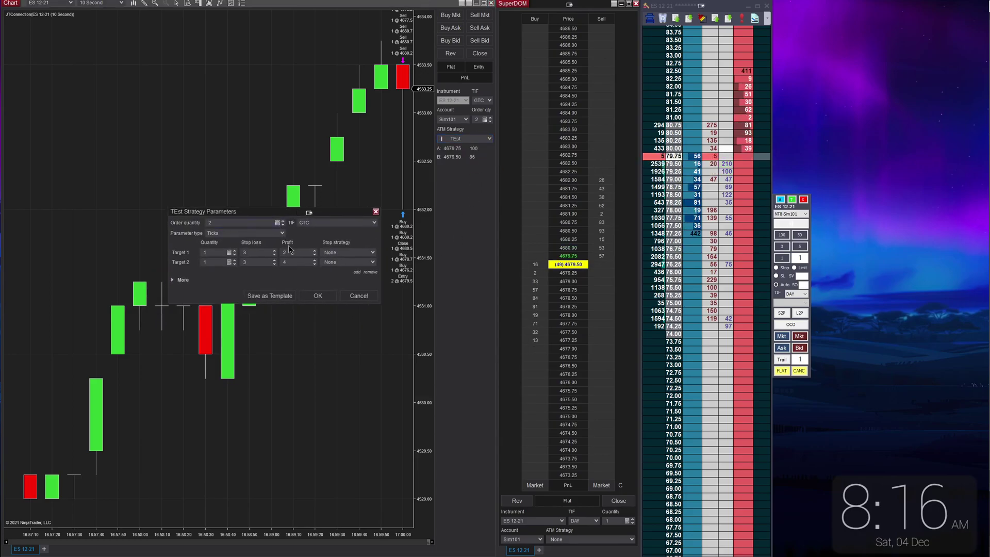
{"action": "left_click", "coordinate": [344, 254]}
{"action": "left_click", "coordinate": [335, 263]}
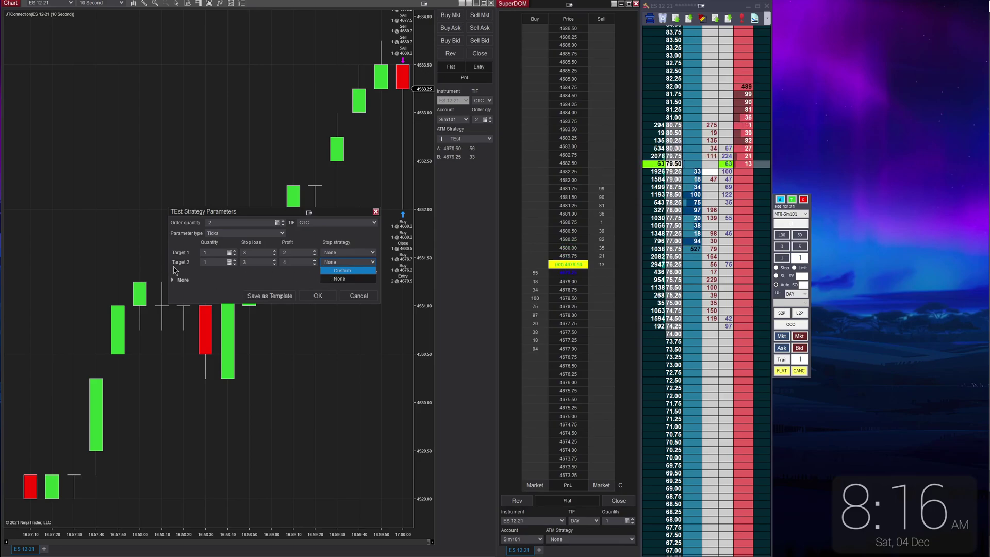
{"action": "left_click", "coordinate": [333, 272]}
Set the auto-breakeven profit trigger to 2 ticks and apply the strategy parameters.
{"action": "left_click_drag", "start_coordinate": [263, 214], "coordinate": [478, 214]}
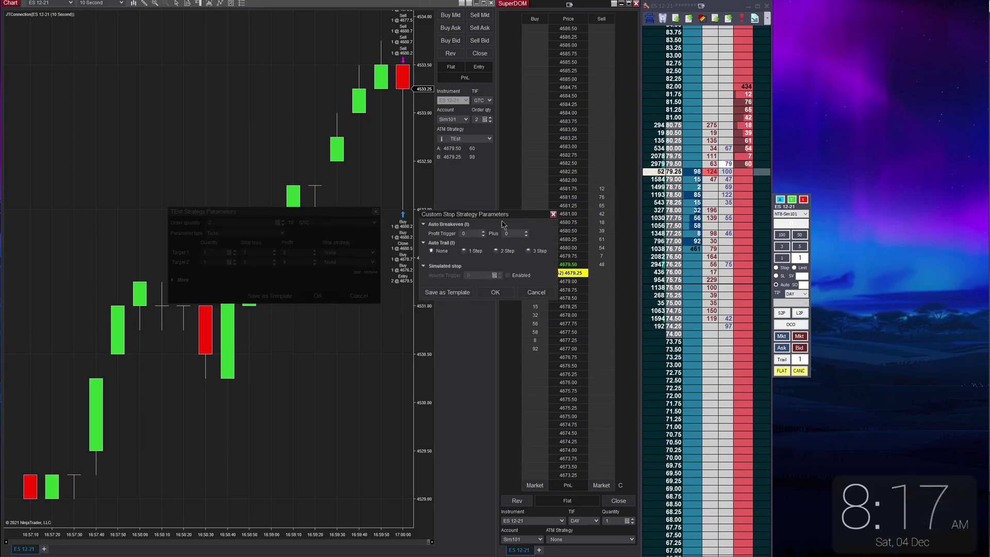
{"action": "left_click", "coordinate": [484, 230]}
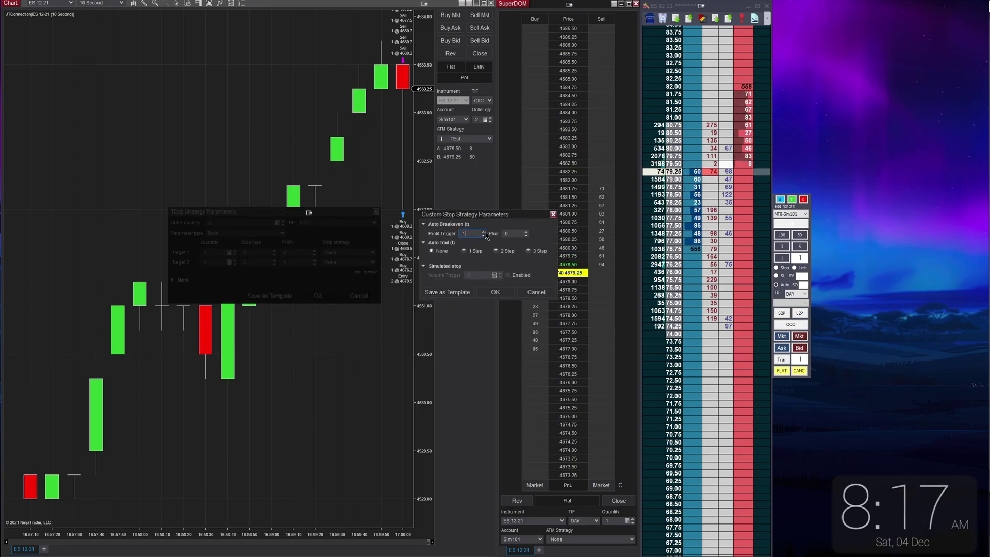
{"action": "left_click", "coordinate": [484, 231]}
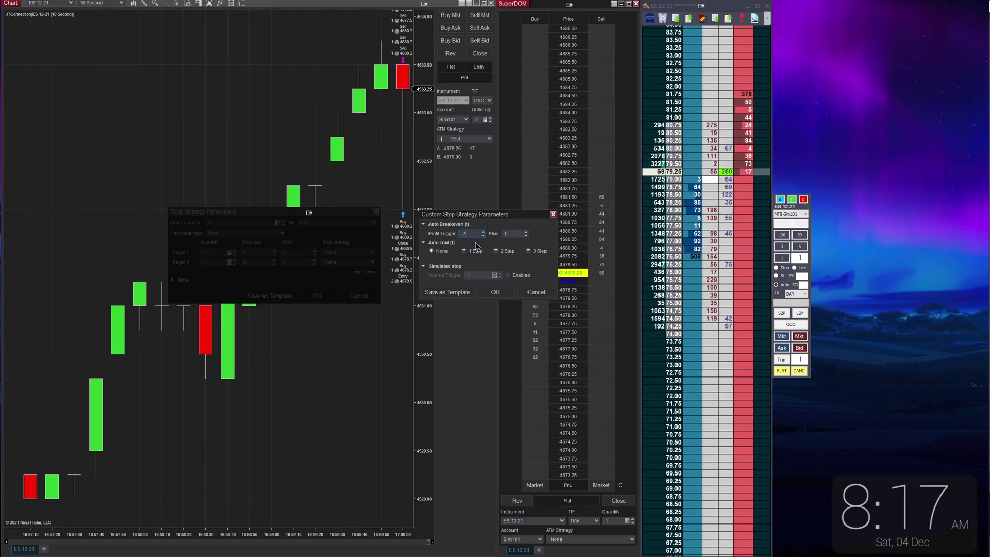
{"action": "left_click", "coordinate": [487, 295]}
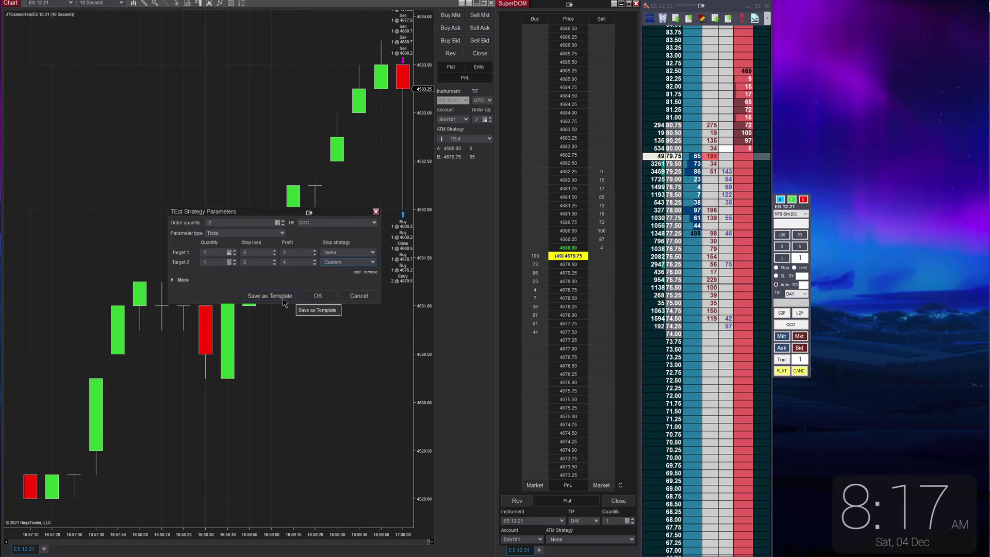
{"action": "left_click", "coordinate": [317, 296]}
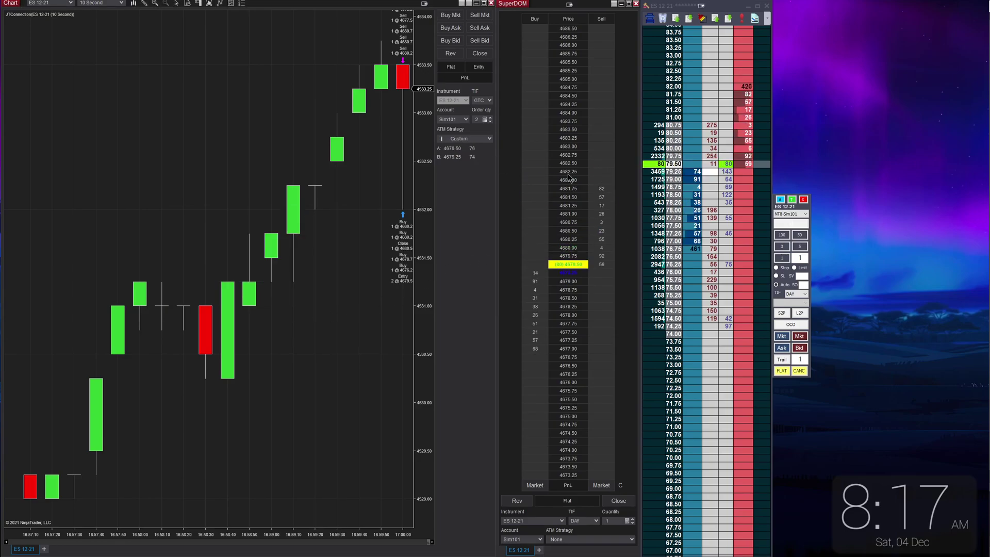
Buy 2 contracts at market, sell at market to reverse short, then close back to flat.
{"action": "left_click", "coordinate": [451, 15]}
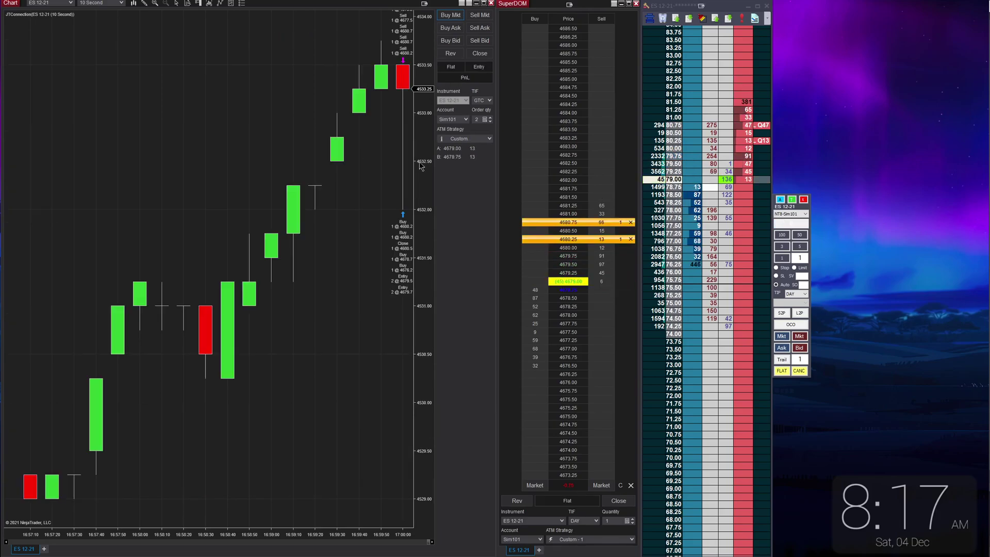
{"action": "left_click", "coordinate": [478, 17]}
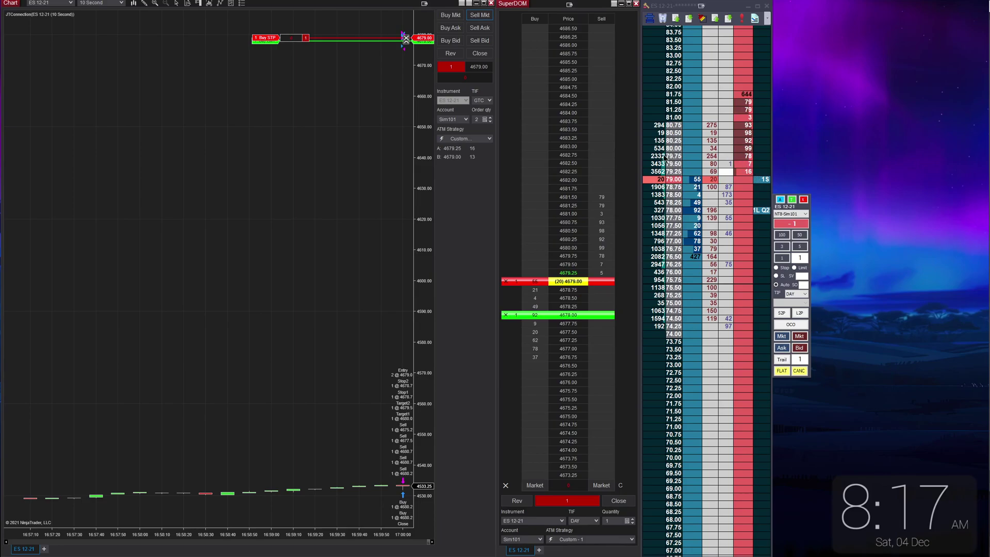
{"action": "left_click", "coordinate": [405, 38]}
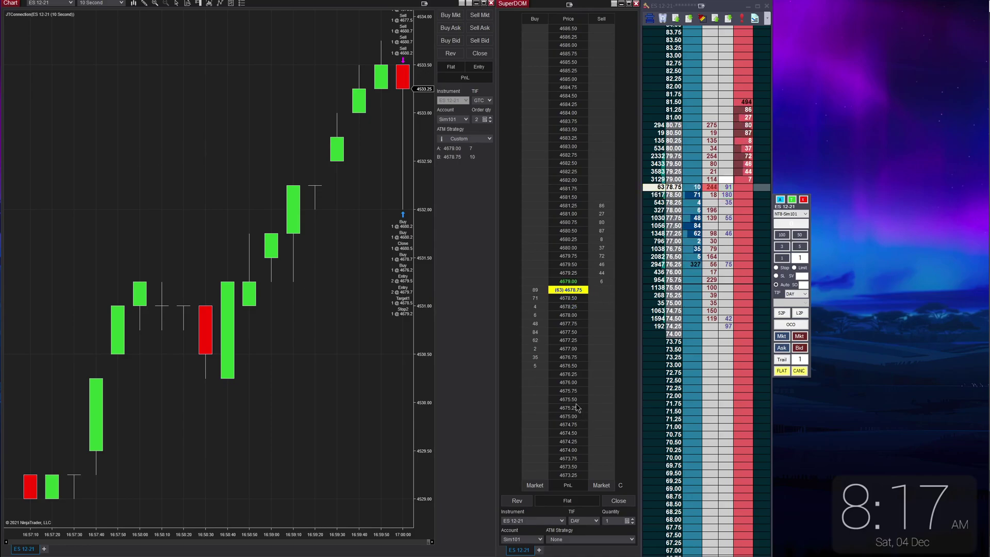
{"action": "left_click", "coordinate": [717, 312]}
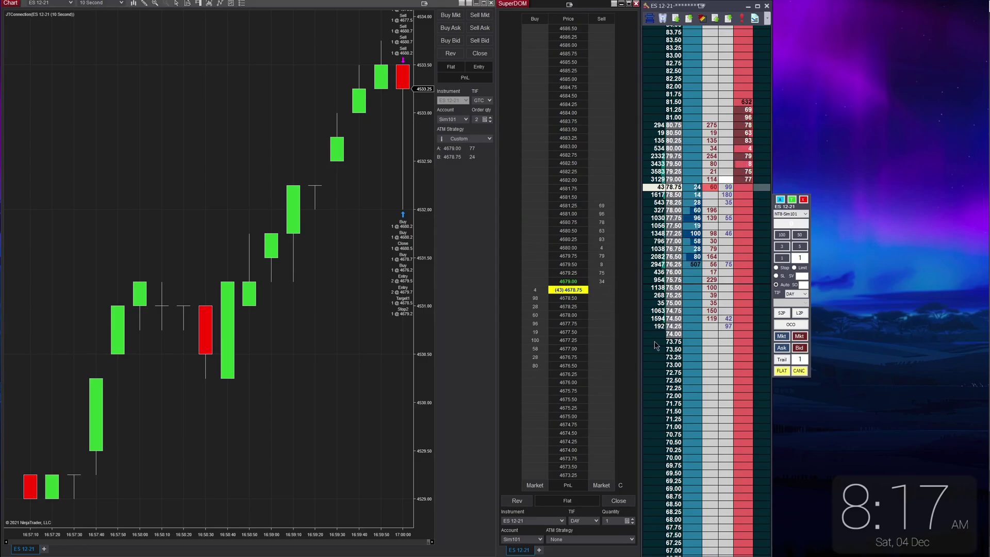
{"action": "left_click", "coordinate": [843, 120]}
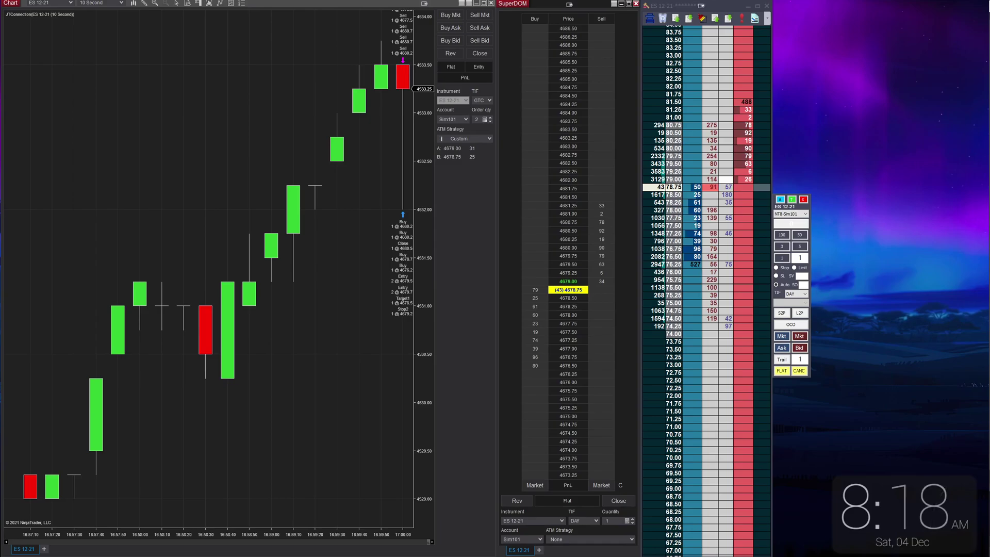
Bring the Jigsaw daytradr toolbar forward and check the Test connection in Connection Manager.
{"action": "key", "text": "alt+Tab"}
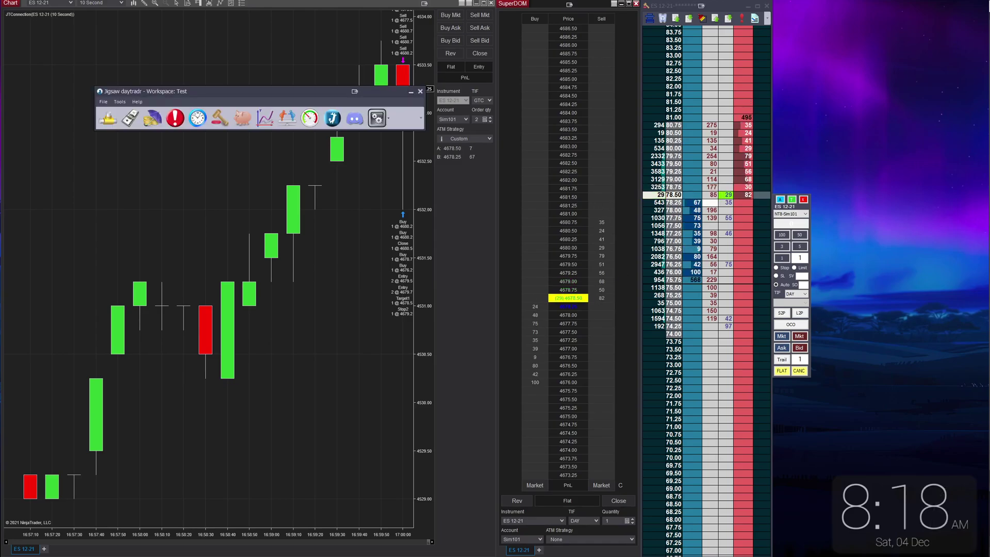
{"action": "left_click_drag", "start_coordinate": [162, 92], "coordinate": [93, 138]}
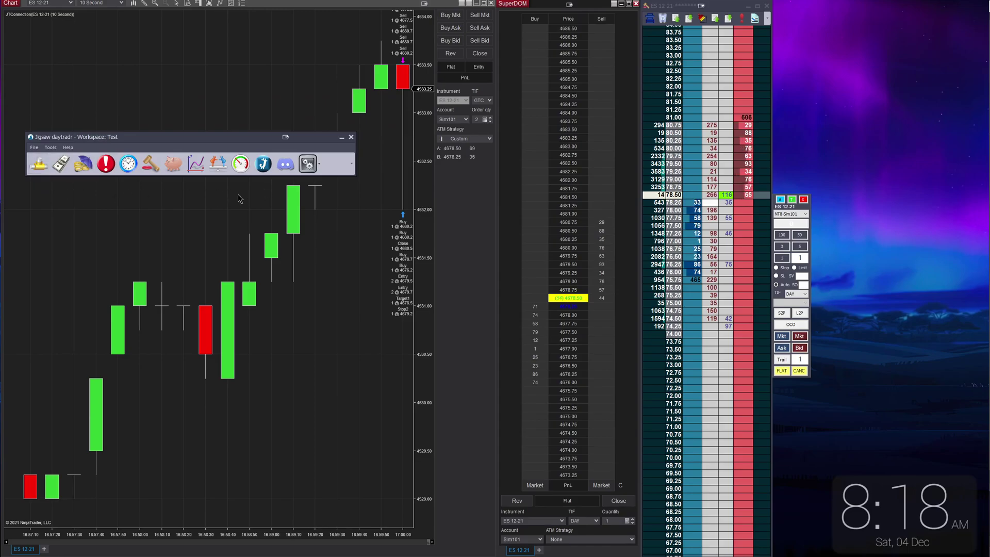
{"action": "left_click", "coordinate": [72, 164]}
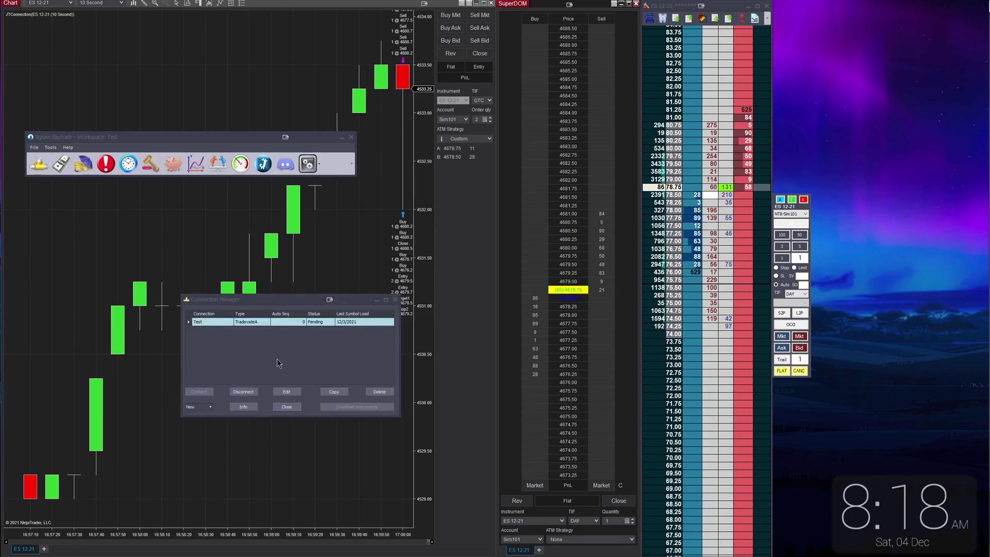
{"action": "left_click", "coordinate": [284, 408]}
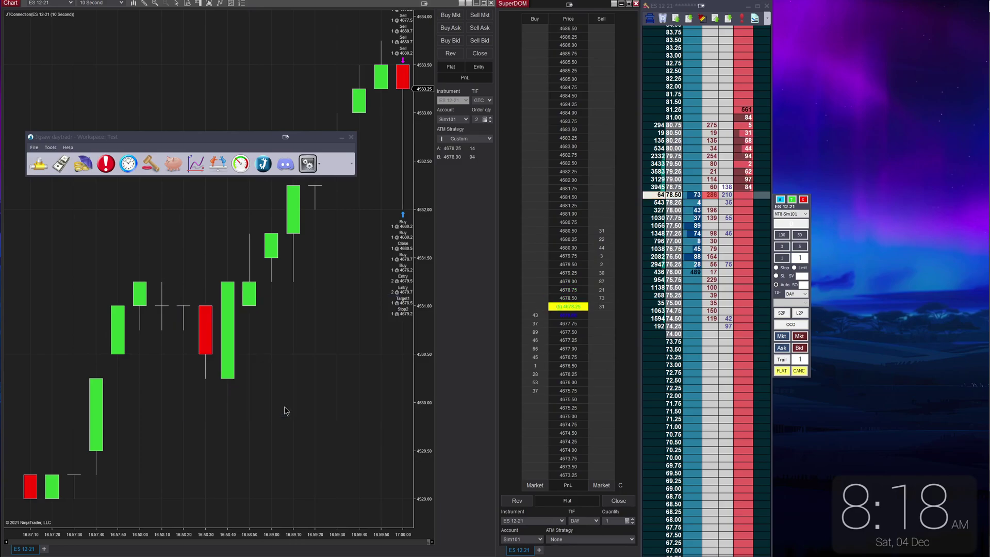
Load the ESZ21 E-mini S&P 500 contract into the Jigsaw DOM via Symbol Search.
{"action": "left_click", "coordinate": [344, 141]}
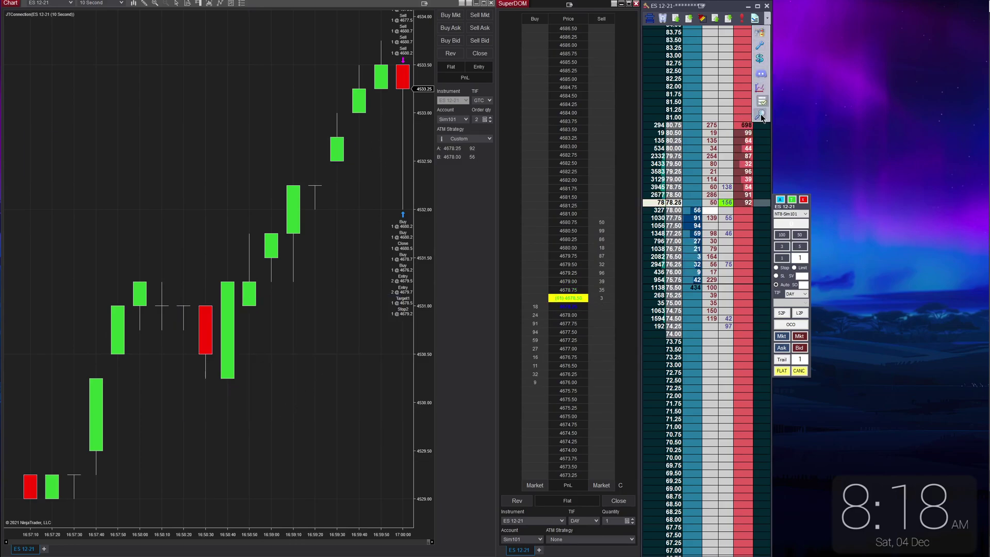
{"action": "left_click", "coordinate": [760, 114]}
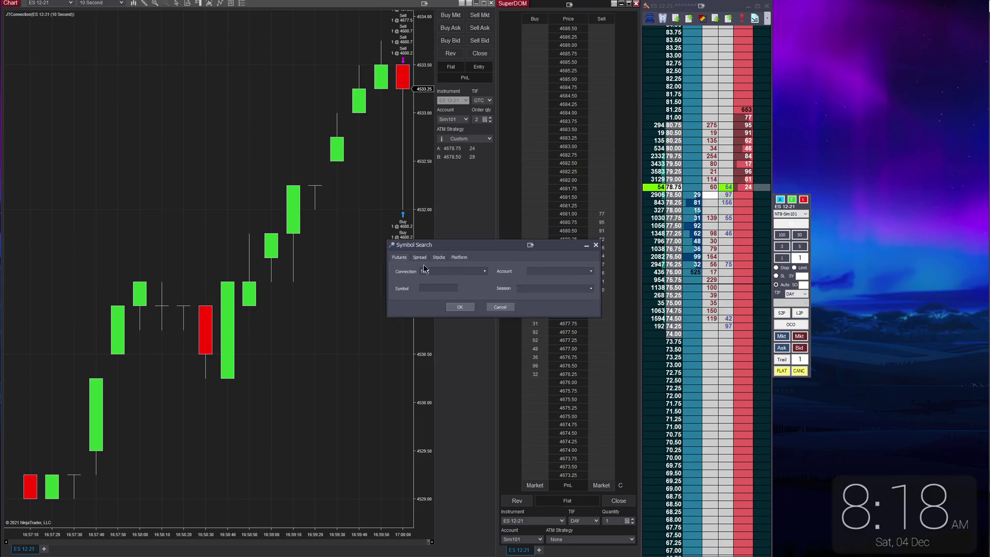
{"action": "left_click", "coordinate": [443, 287]}
{"action": "type", "text": "es"}
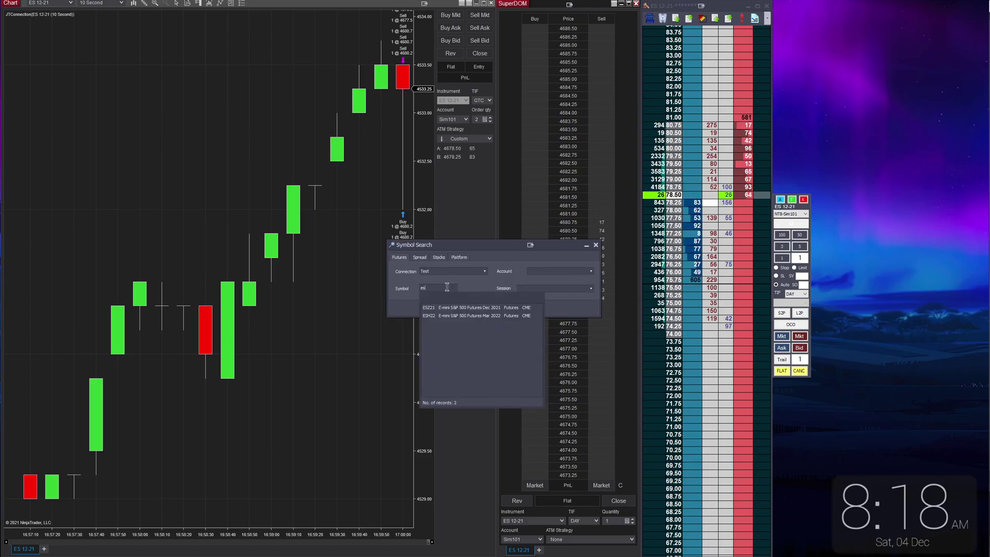
{"action": "left_click", "coordinate": [461, 307]}
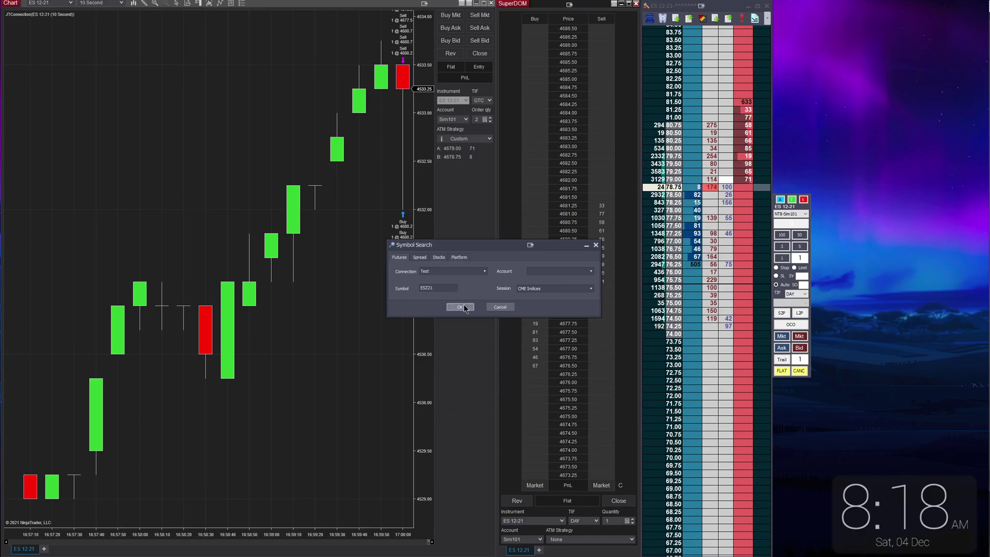
{"action": "left_click", "coordinate": [462, 307]}
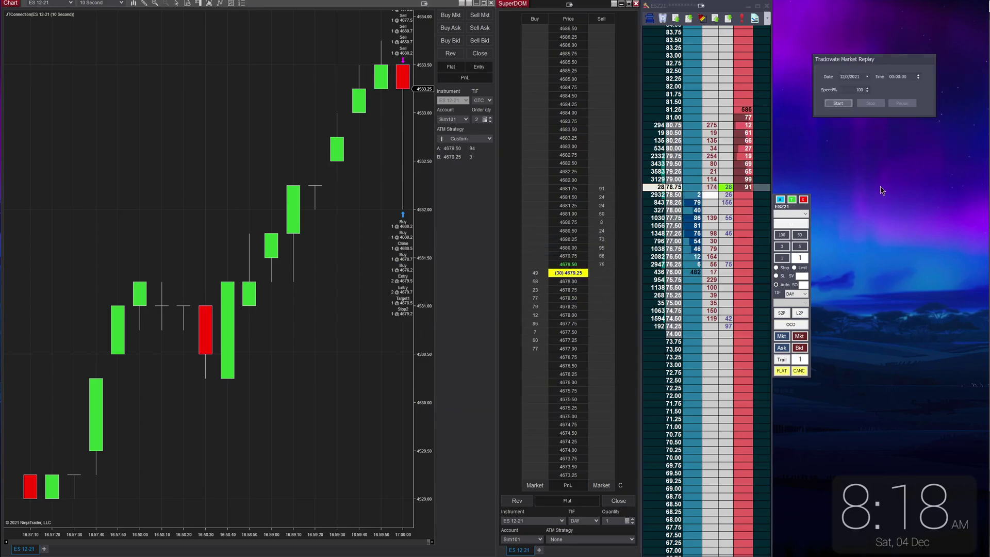
Start the Tradovate market replay for 3 Dec 2021.
{"action": "left_click", "coordinate": [866, 77]}
{"action": "left_click", "coordinate": [907, 107]}
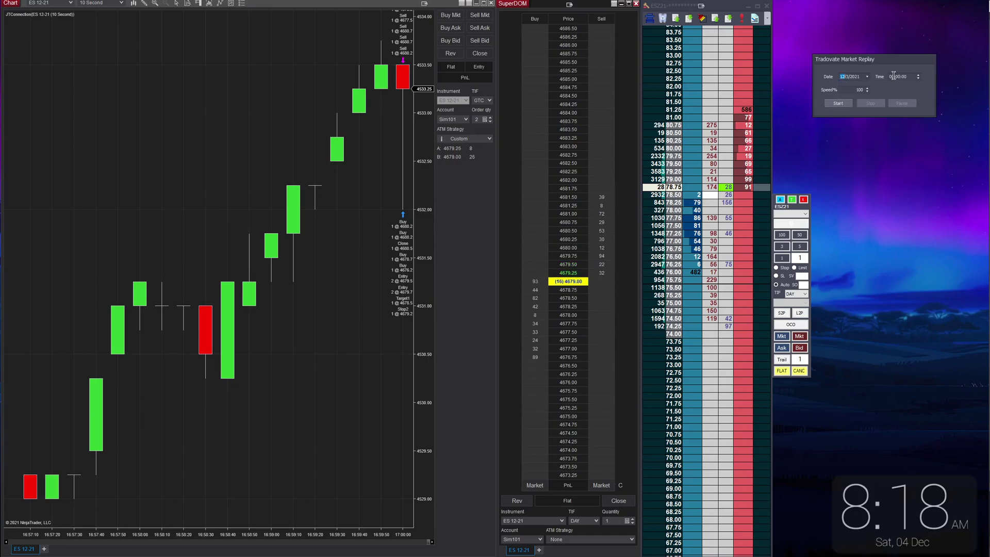
{"action": "left_click", "coordinate": [838, 103]}
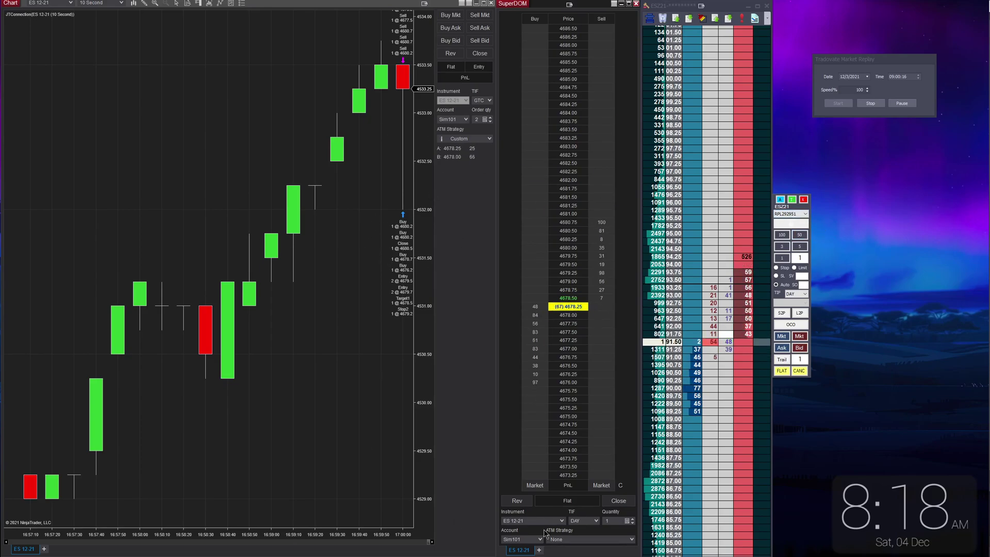
{"action": "scroll", "coordinate": [691, 350], "scroll_direction": "down", "scroll_amount": 3}
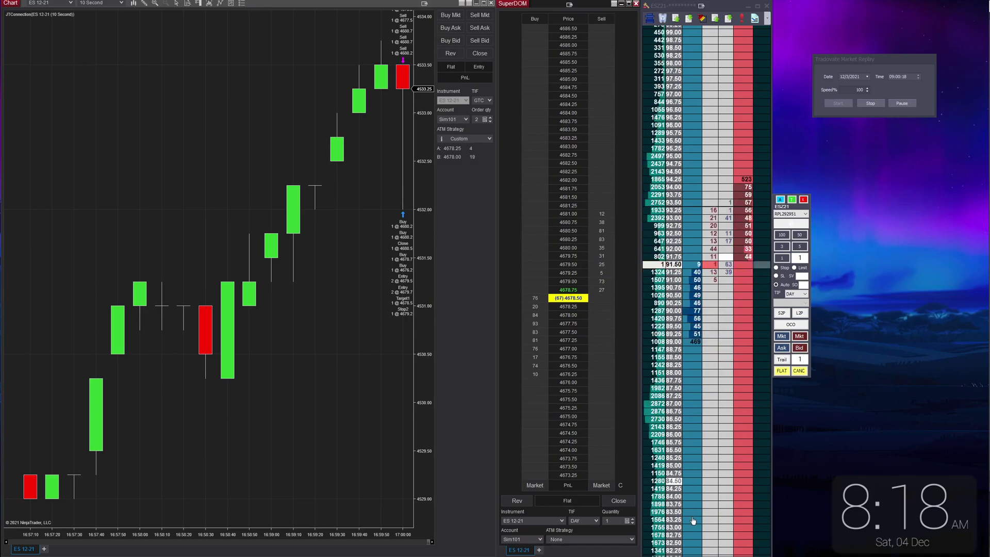
{"action": "scroll", "coordinate": [711, 487], "scroll_direction": "up", "scroll_amount": 5}
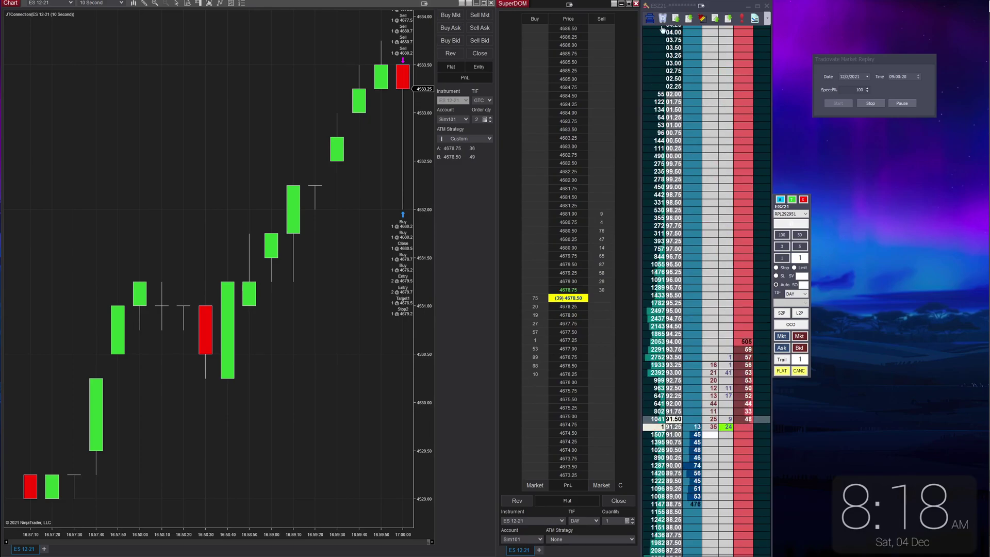
{"action": "scroll", "coordinate": [738, 253], "scroll_direction": "down", "scroll_amount": 4}
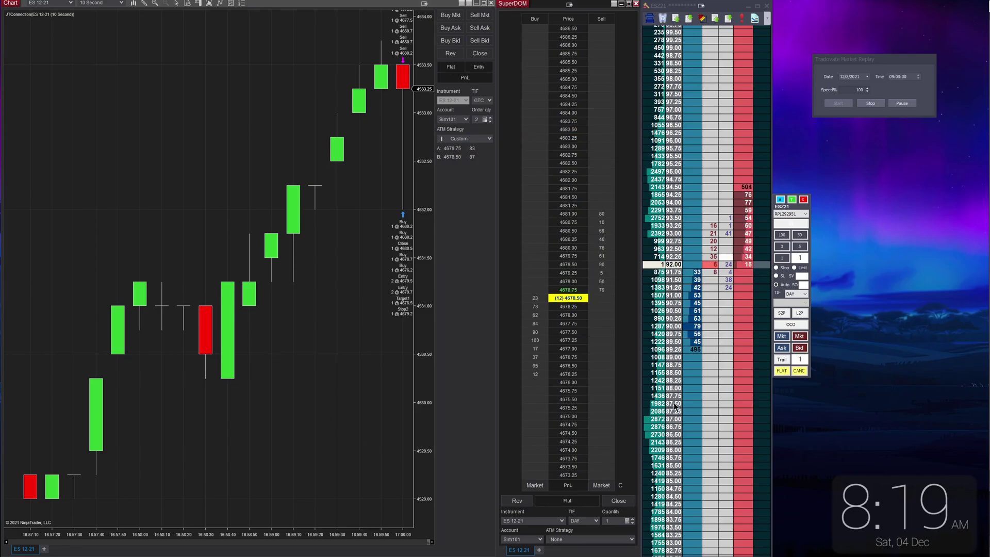
Stop the replay and switch the DOM to NinjaTrader's ES 12-21 from the Platform tab.
{"action": "left_click", "coordinate": [871, 107]}
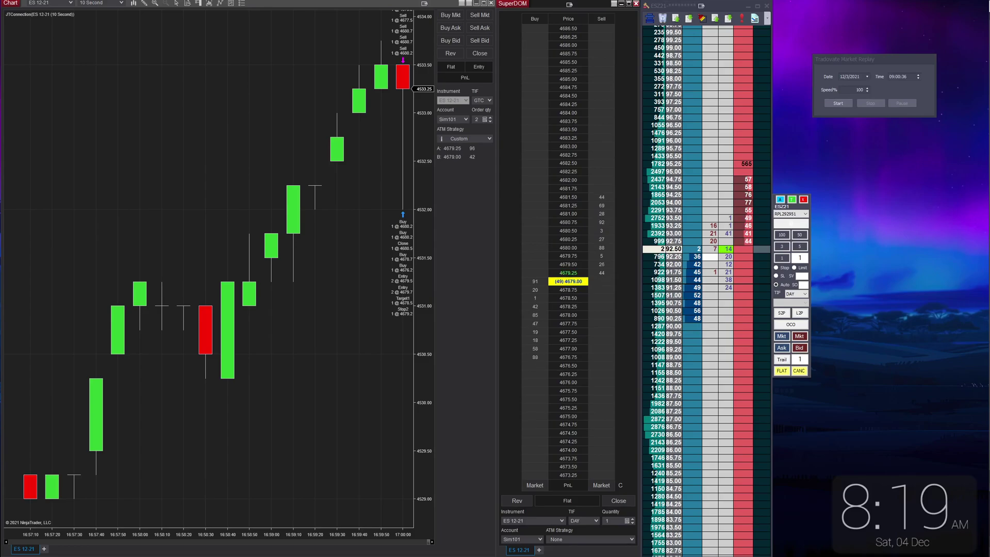
{"action": "left_click", "coordinate": [755, 17]}
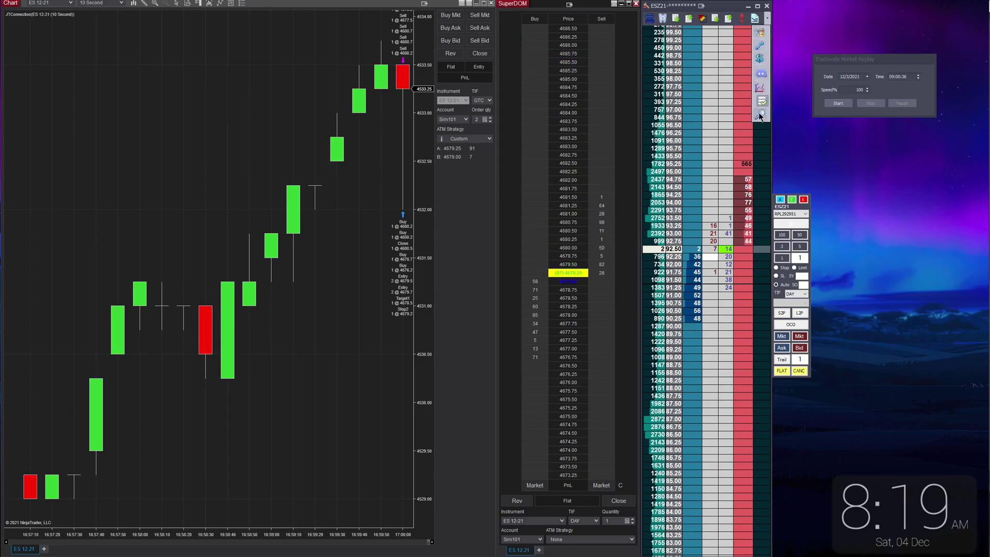
{"action": "left_click", "coordinate": [760, 117]}
{"action": "left_click", "coordinate": [459, 257]}
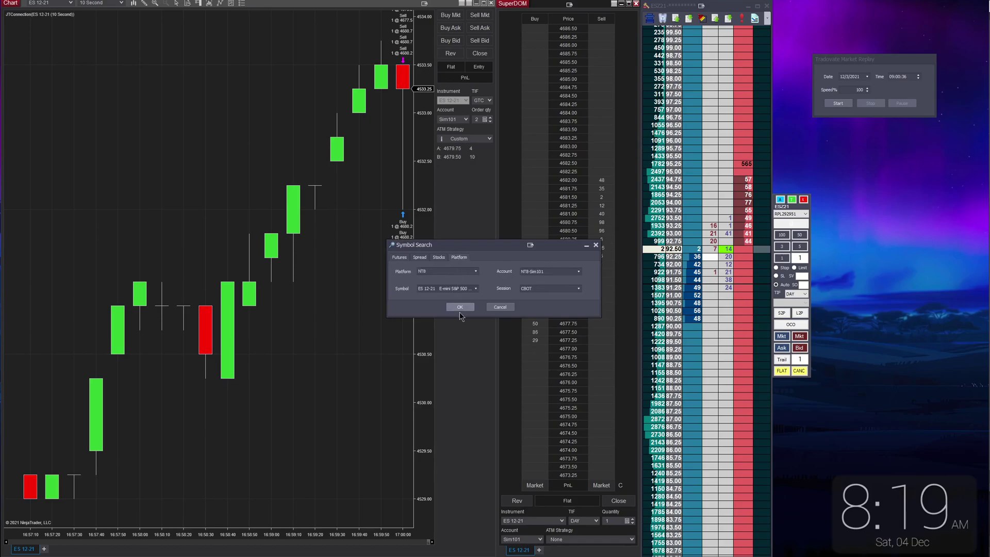
{"action": "left_click", "coordinate": [456, 308]}
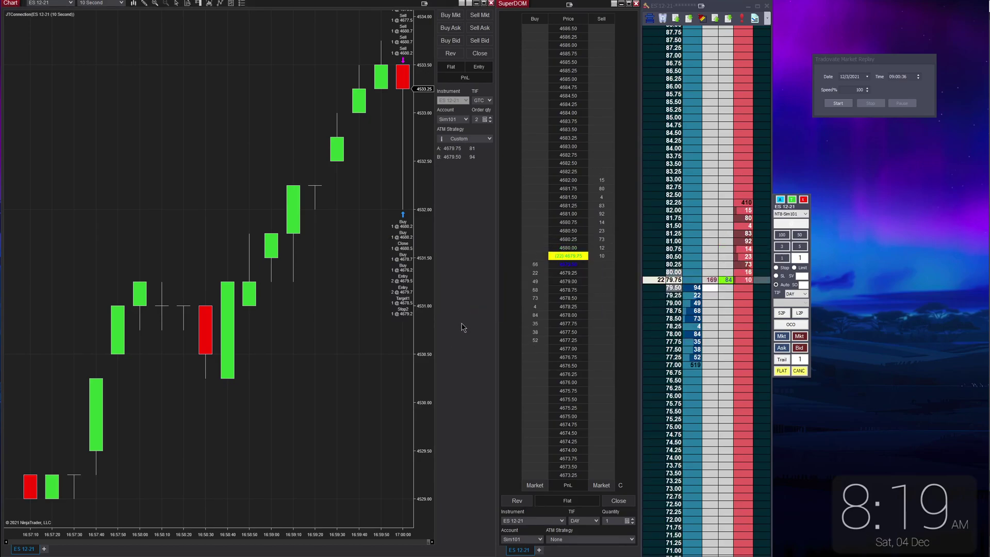
Dismiss the market replay window and compress the chart's price scale.
{"action": "double_click", "coordinate": [846, 60]}
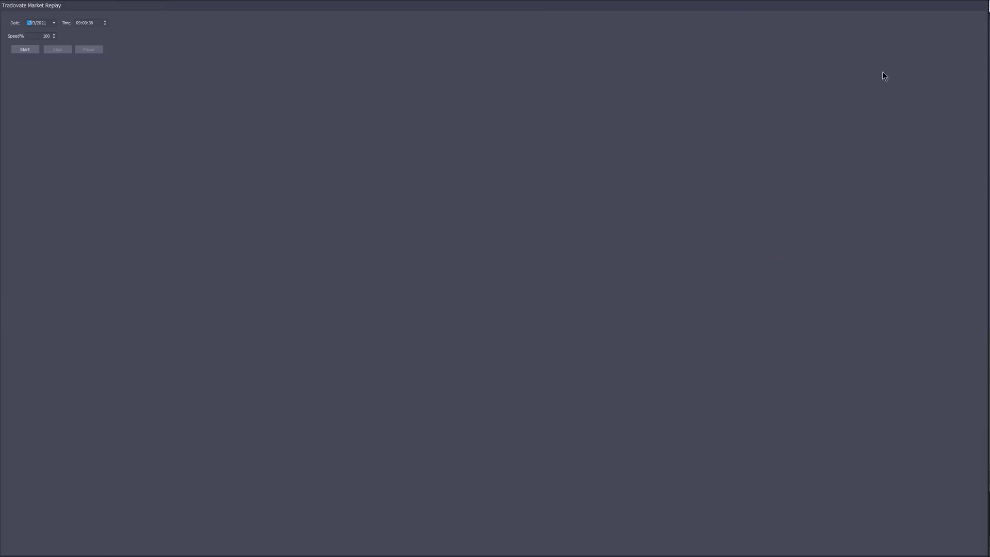
{"action": "double_click", "coordinate": [925, 5]}
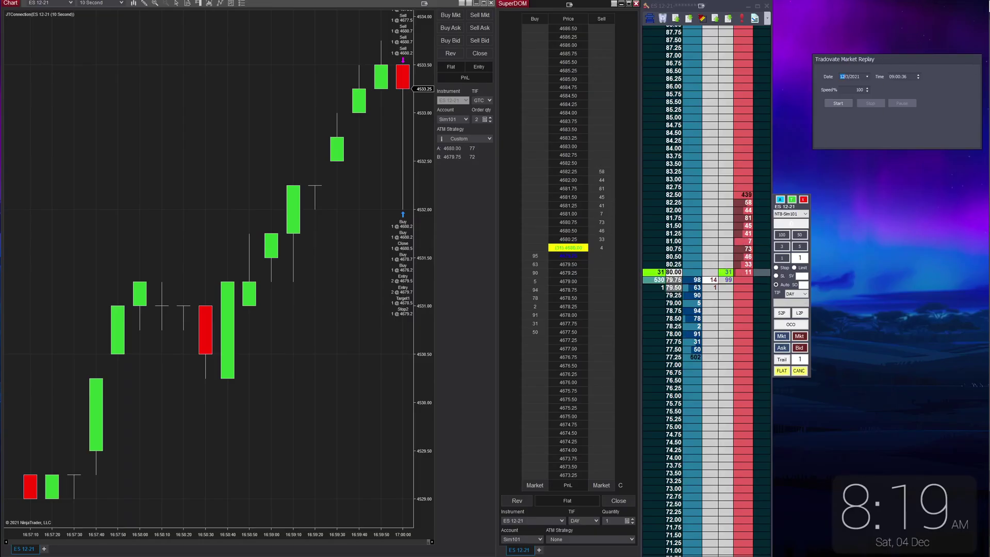
{"action": "left_click", "coordinate": [920, 56]}
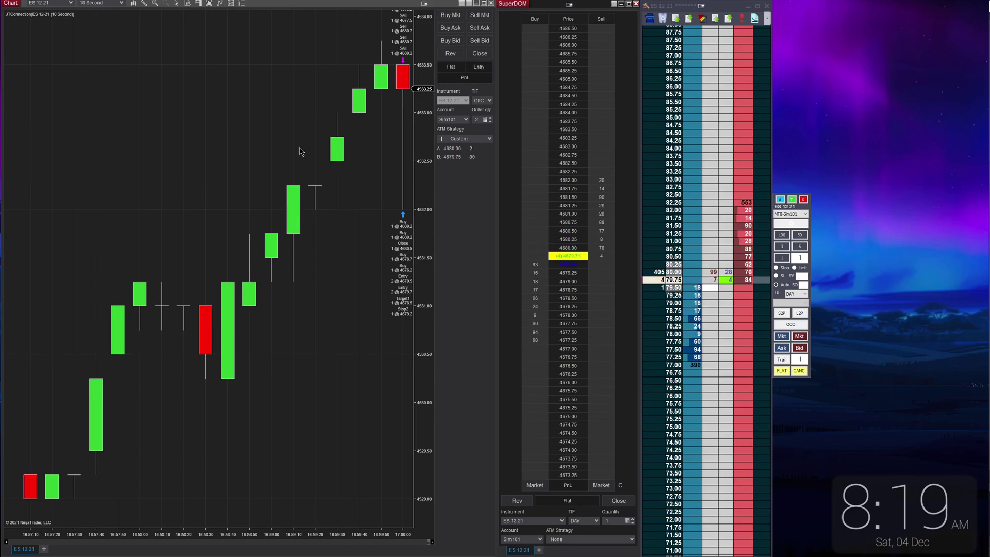
{"action": "left_click_drag", "start_coordinate": [425, 65], "coordinate": [425, 155]}
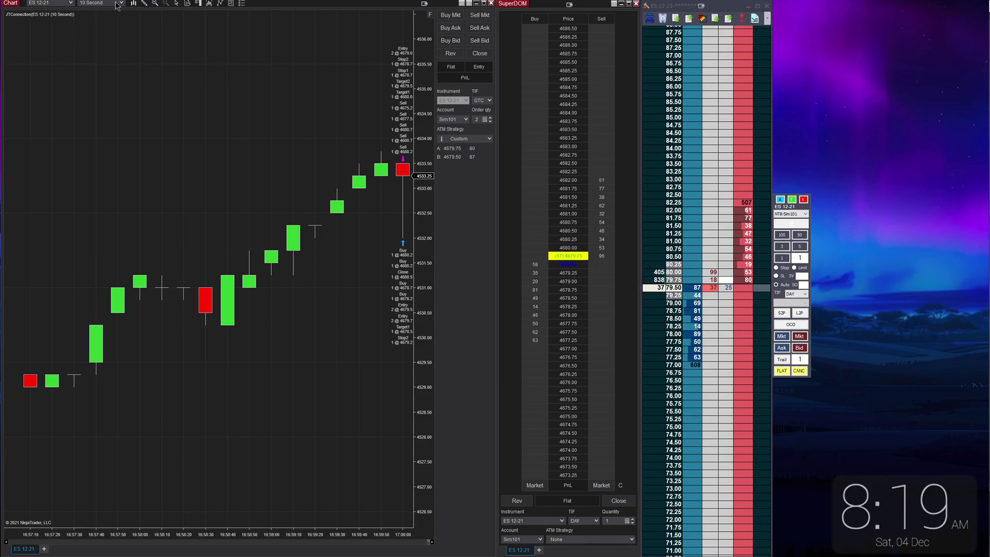
{"action": "scroll", "coordinate": [189, 232], "scroll_direction": "down", "scroll_amount": 8, "text": "ctrl"}
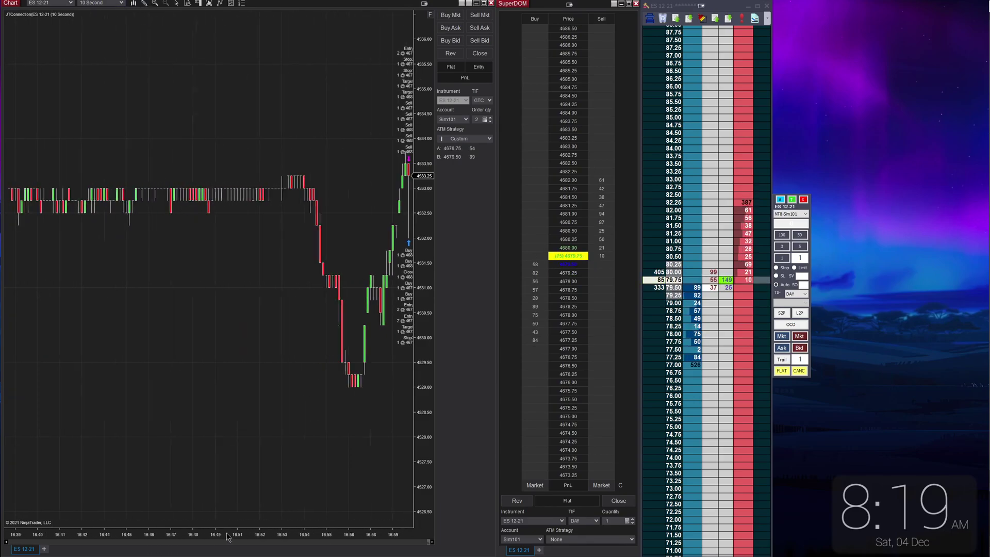
Draw two horizontal lines on the ES chart at about 4533 and 4532.5.
{"action": "left_click", "coordinate": [145, 4]}
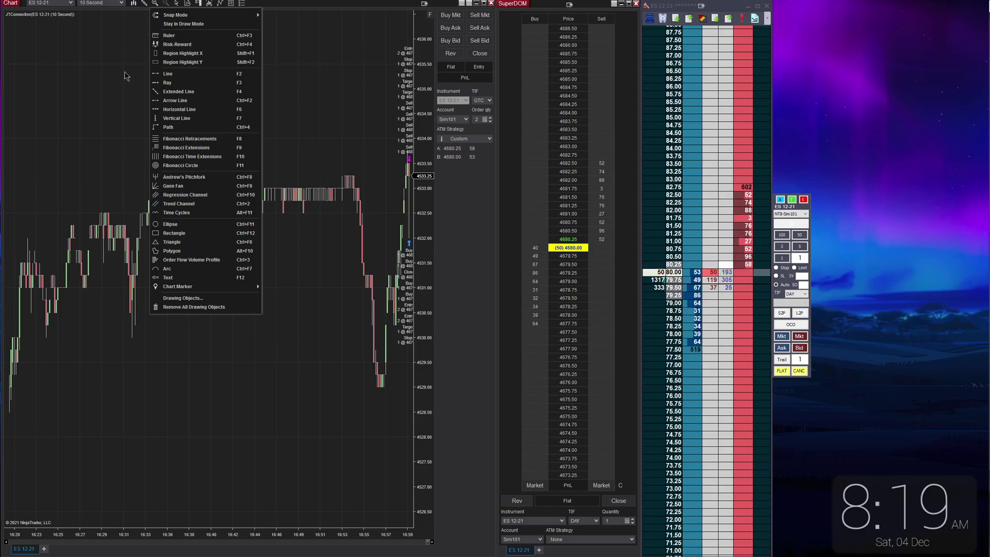
{"action": "left_click", "coordinate": [176, 111]}
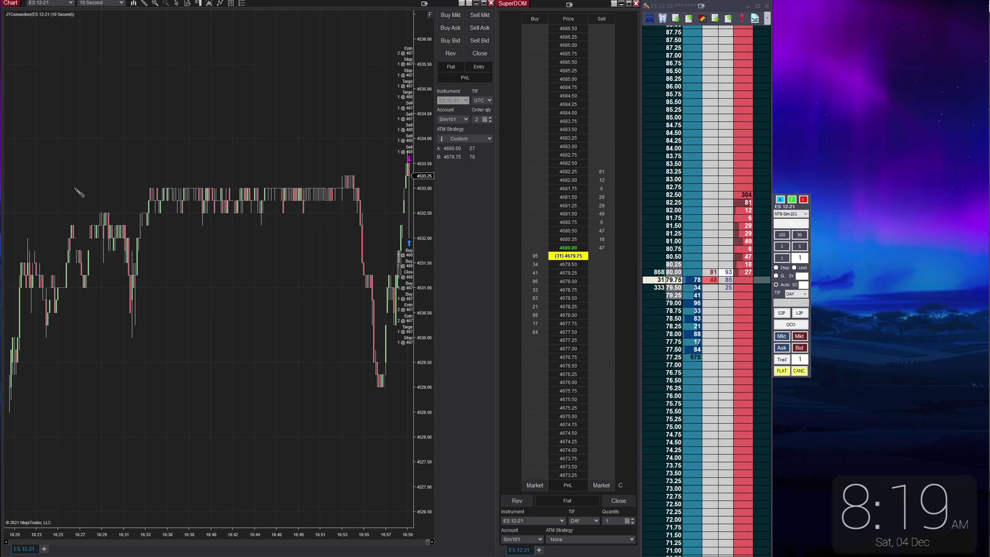
{"action": "left_click", "coordinate": [76, 188]}
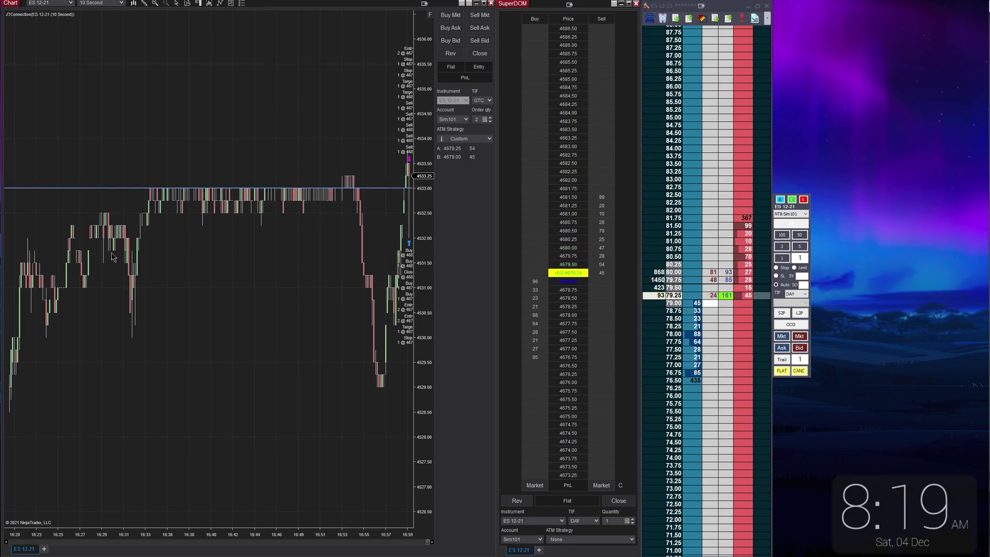
{"action": "left_click", "coordinate": [145, 4]}
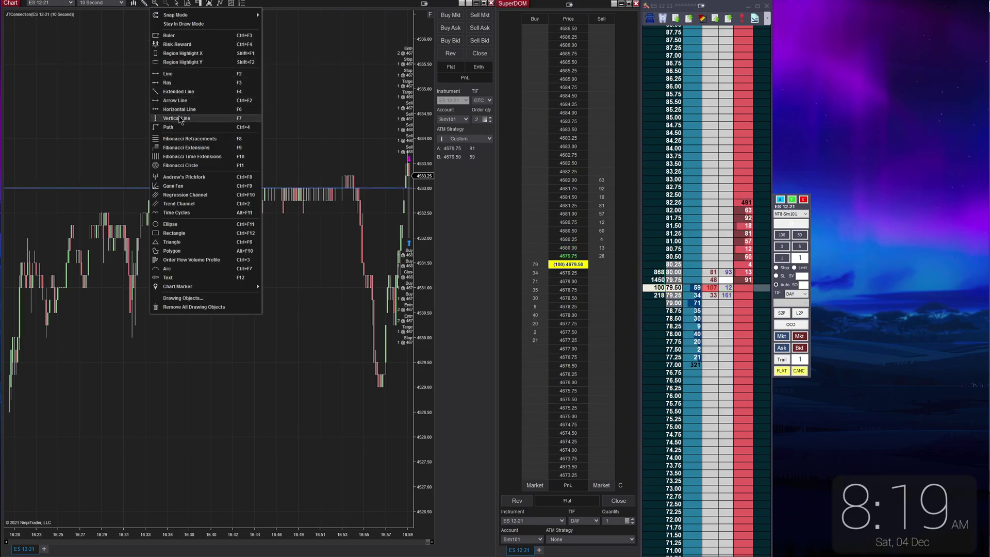
{"action": "left_click", "coordinate": [178, 110]}
{"action": "left_click", "coordinate": [147, 212]}
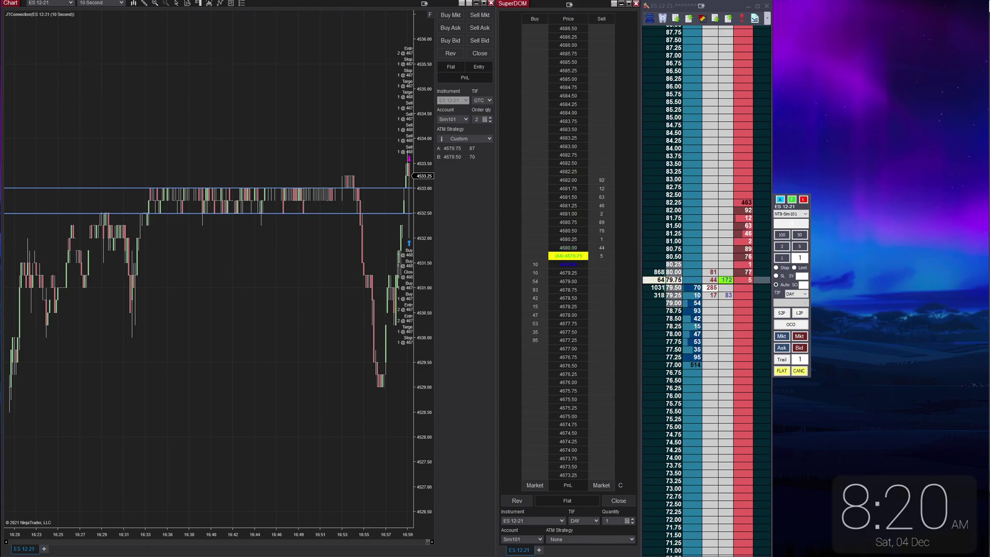
{"action": "left_click", "coordinate": [144, 5]}
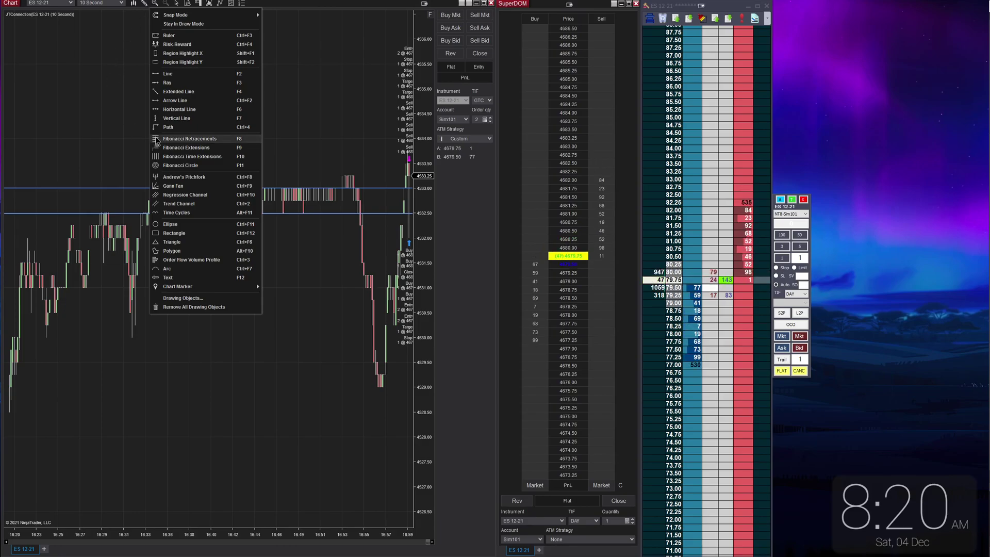
{"action": "left_click", "coordinate": [68, 133]}
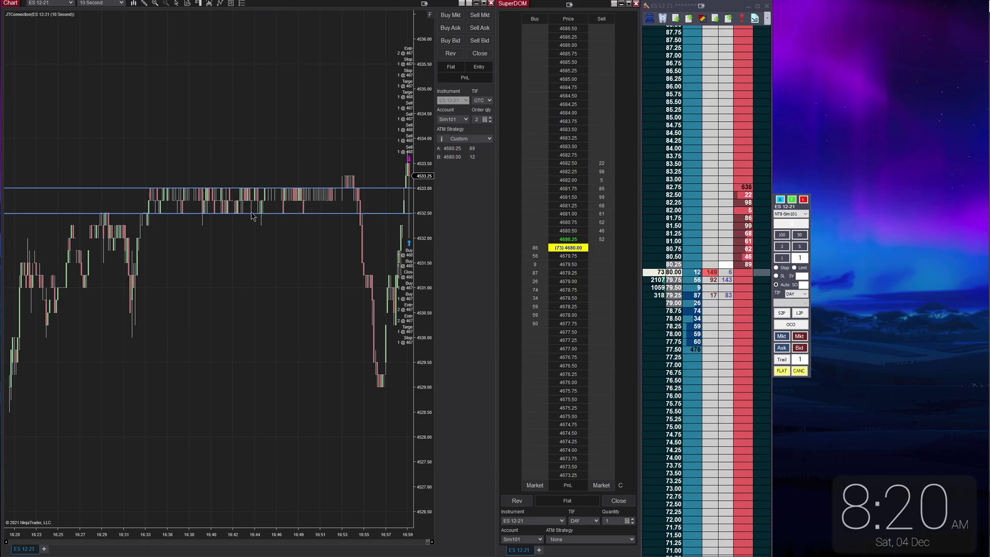
{"action": "scroll", "coordinate": [155, 488], "scroll_direction": "up", "scroll_amount": 3}
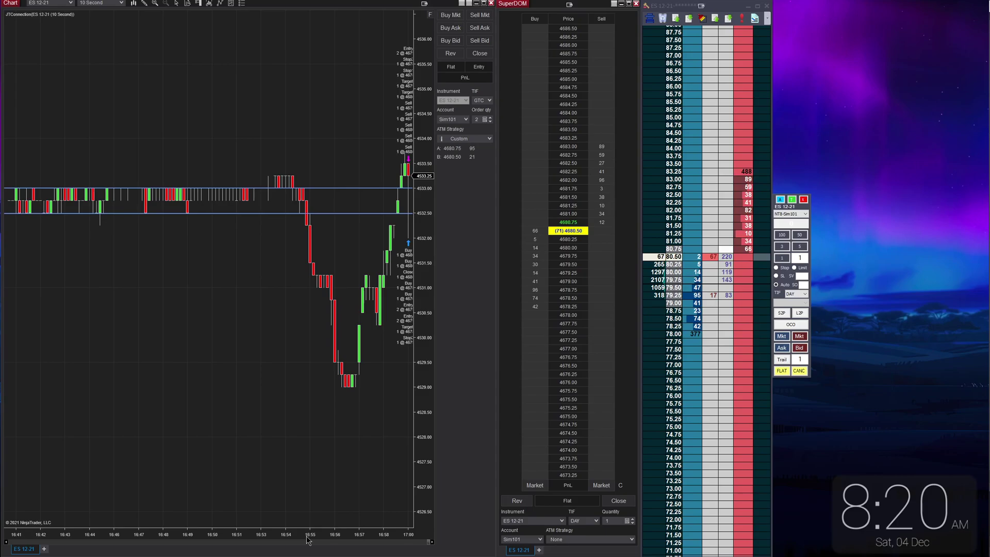
{"action": "left_click_drag", "start_coordinate": [307, 534], "coordinate": [224, 526]}
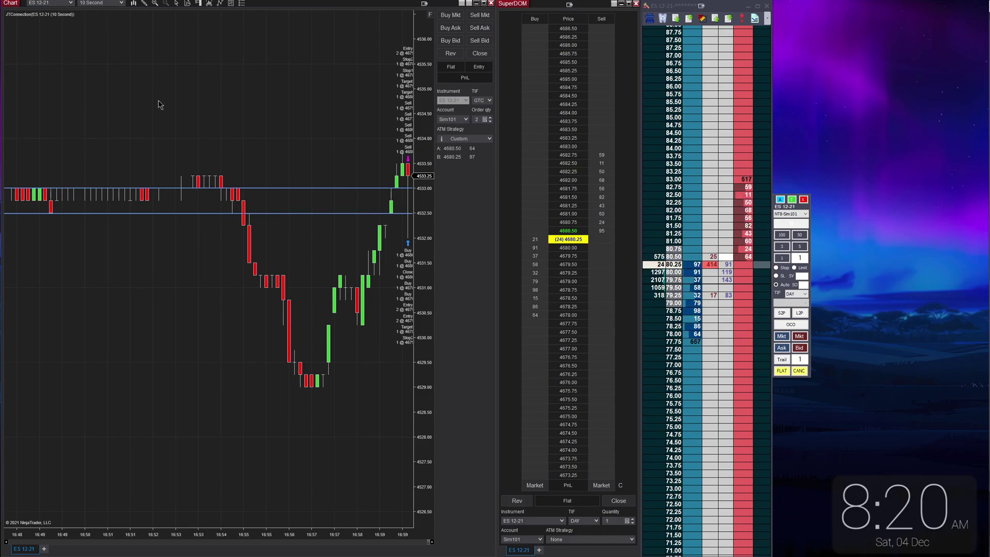
{"action": "right_click", "coordinate": [151, 10]}
{"action": "left_click", "coordinate": [97, 116]}
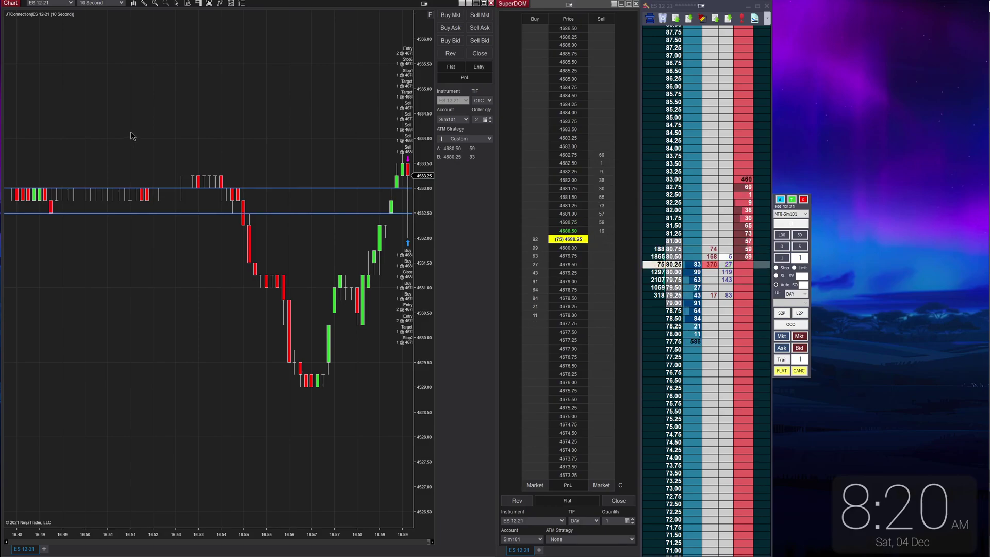
{"action": "left_click", "coordinate": [431, 15]}
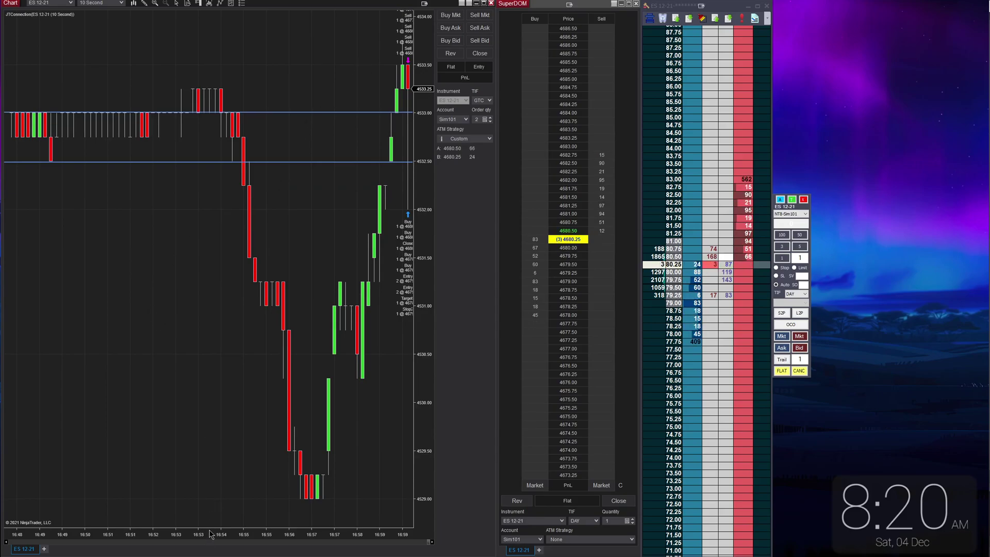
{"action": "mouse_move", "coordinate": [210, 536]}
{"action": "left_mouse_down"}
{"action": "mouse_move", "coordinate": [281, 534]}
{"action": "mouse_move", "coordinate": [223, 532]}
{"action": "left_mouse_up"}
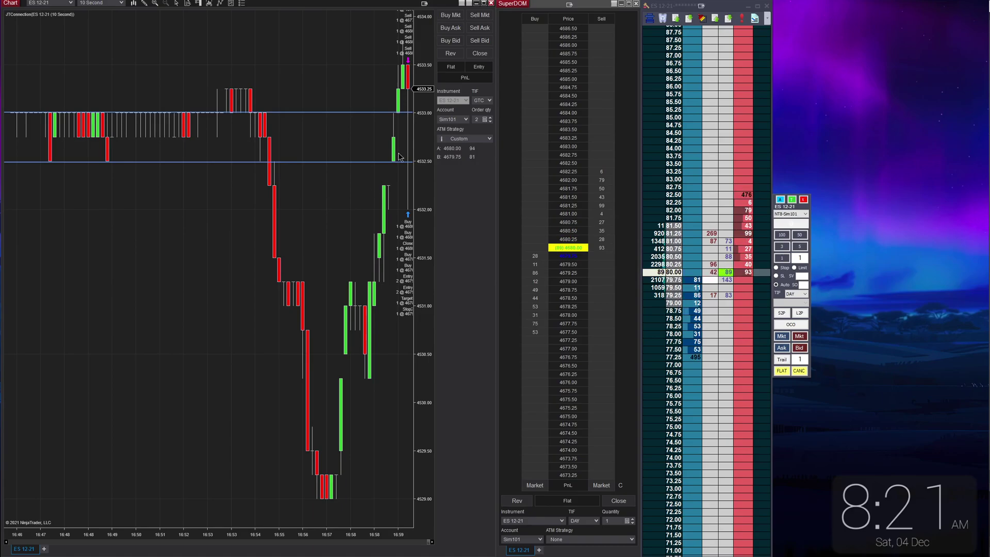
{"action": "mouse_move", "coordinate": [423, 174]}
{"action": "left_mouse_down"}
{"action": "mouse_move", "coordinate": [425, 350]}
{"action": "mouse_move", "coordinate": [404, 18]}
{"action": "left_mouse_up"}
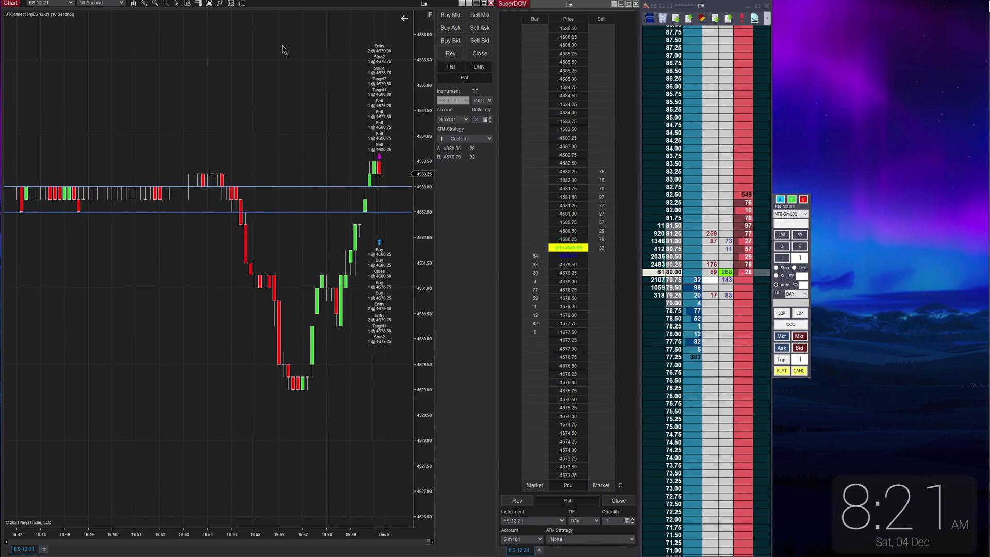
{"action": "left_click", "coordinate": [404, 17]}
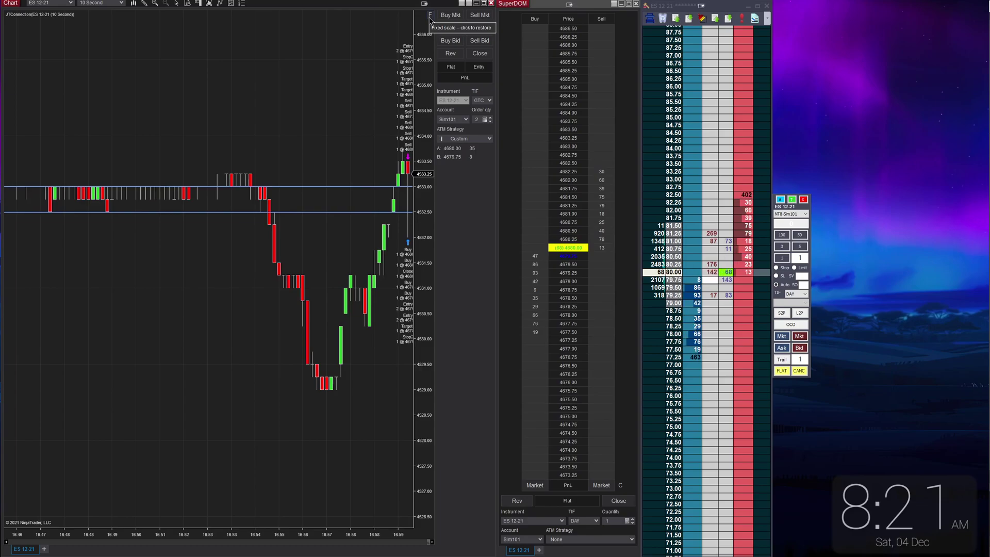